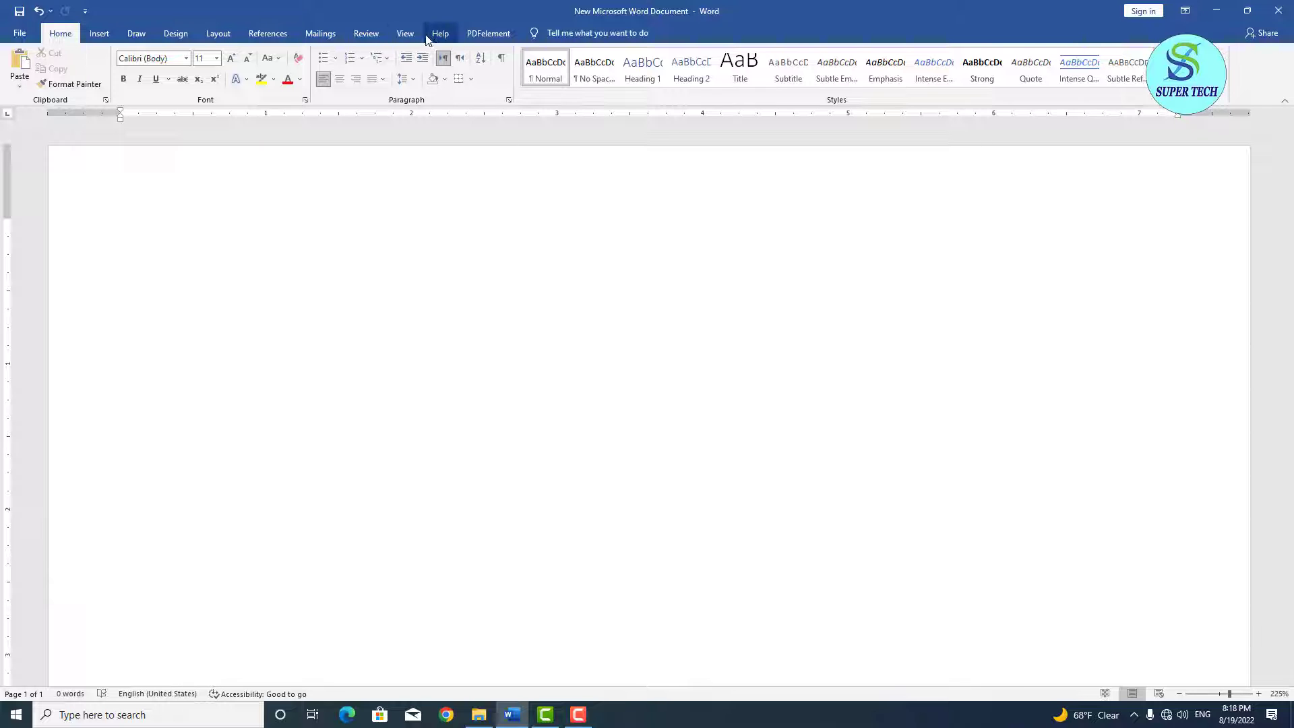
# Fill the blank document with sample paragraphs using the =rand() formula
pyautogui.click(405, 33)
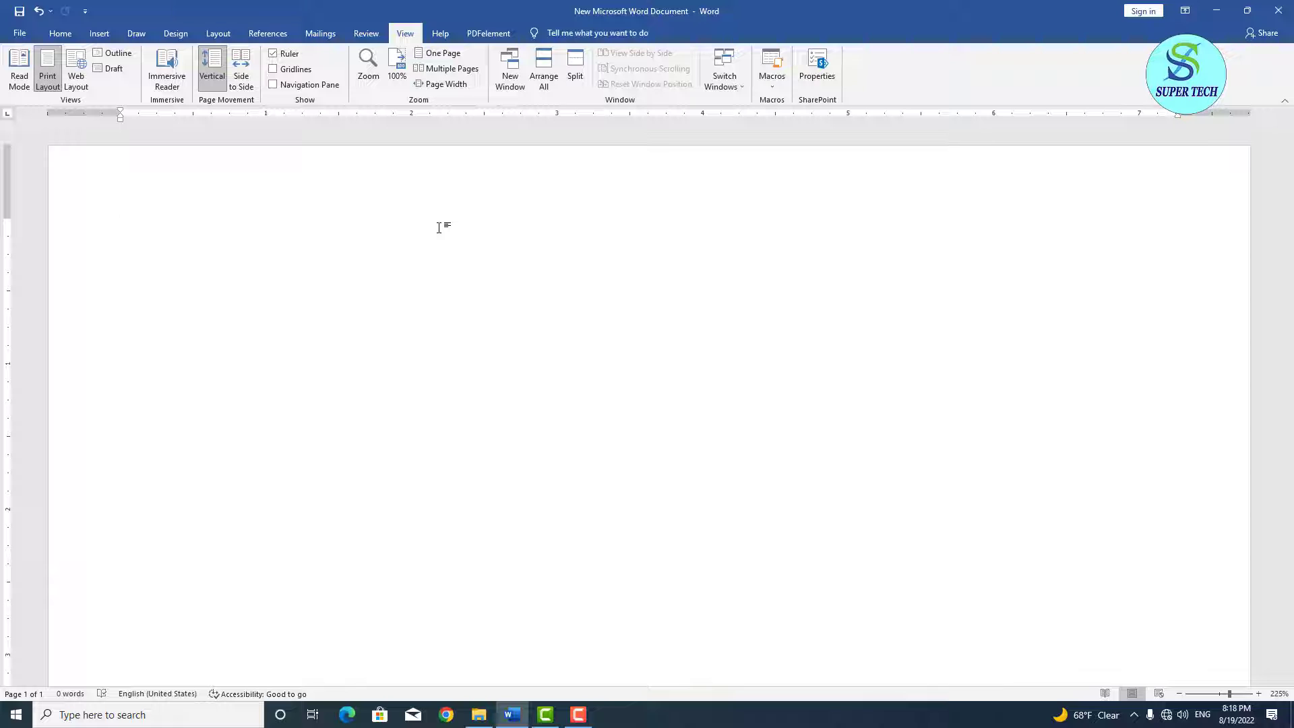
pyautogui.write('=ran')
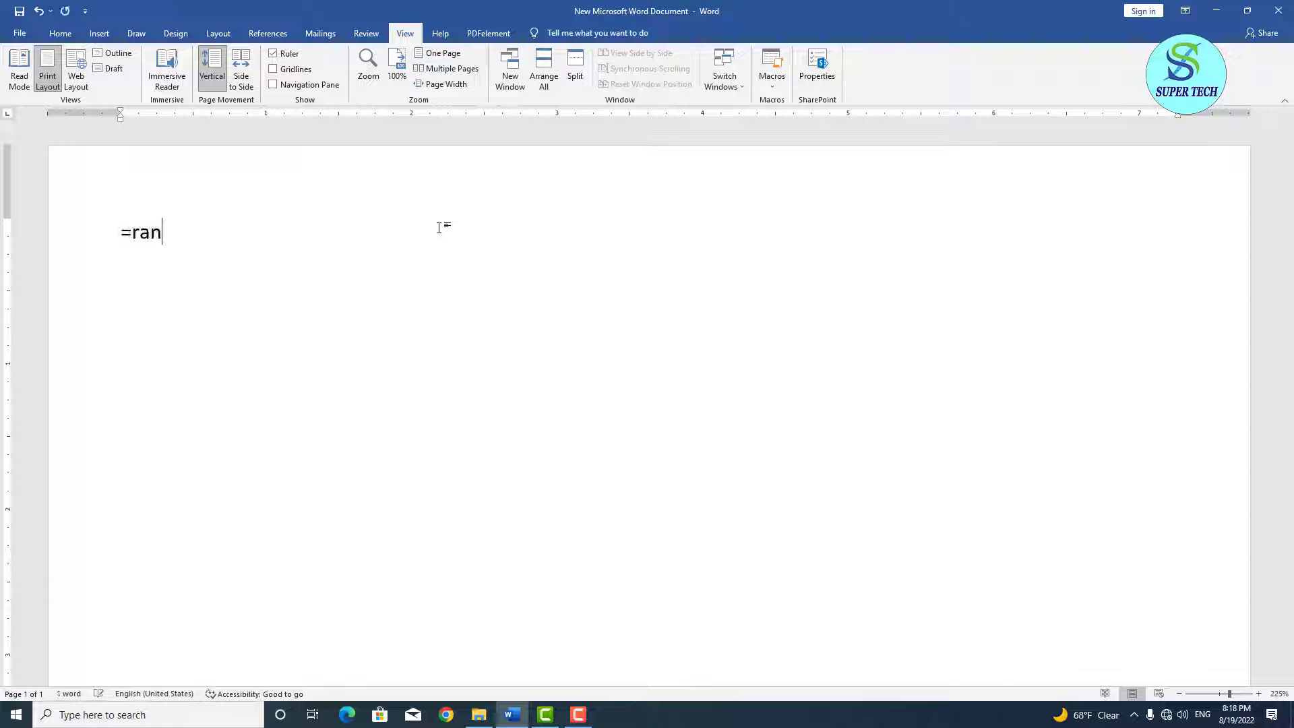
pyautogui.write('d()')
pyautogui.press('Return')
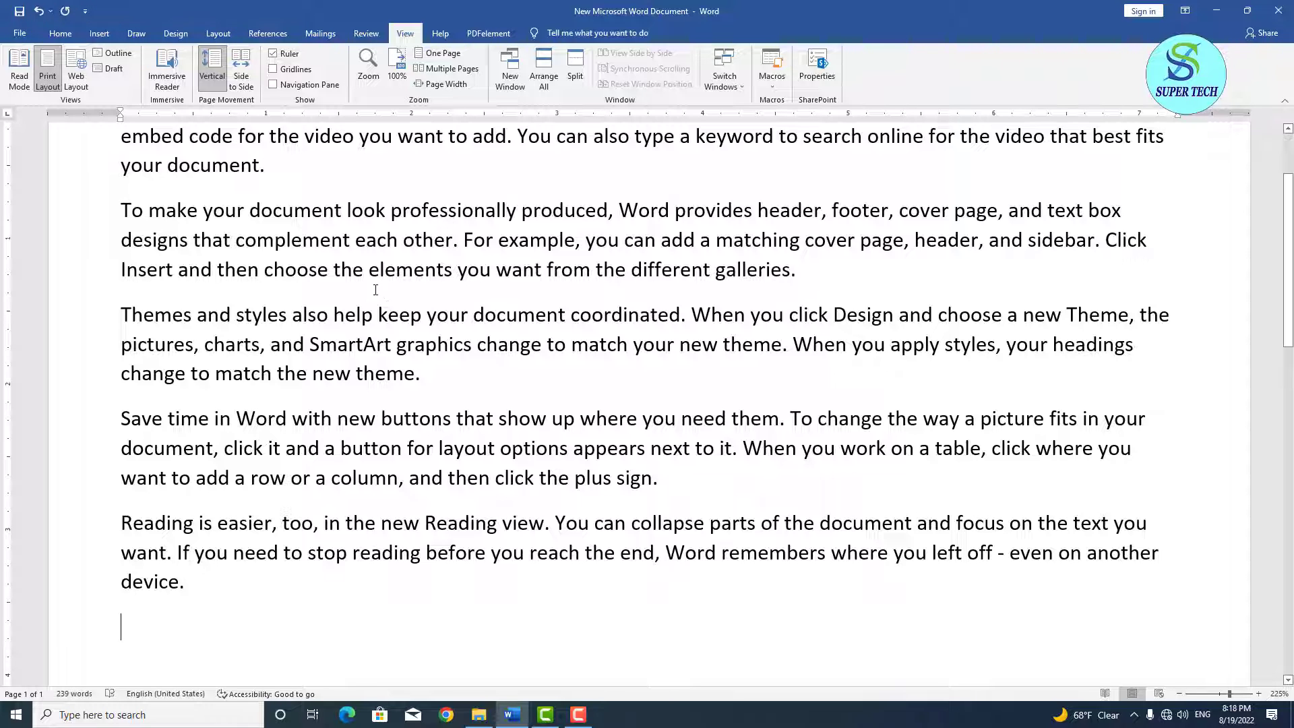
# View the document in Read Mode, exit it, and switch to Web Layout
pyautogui.click(21, 75)
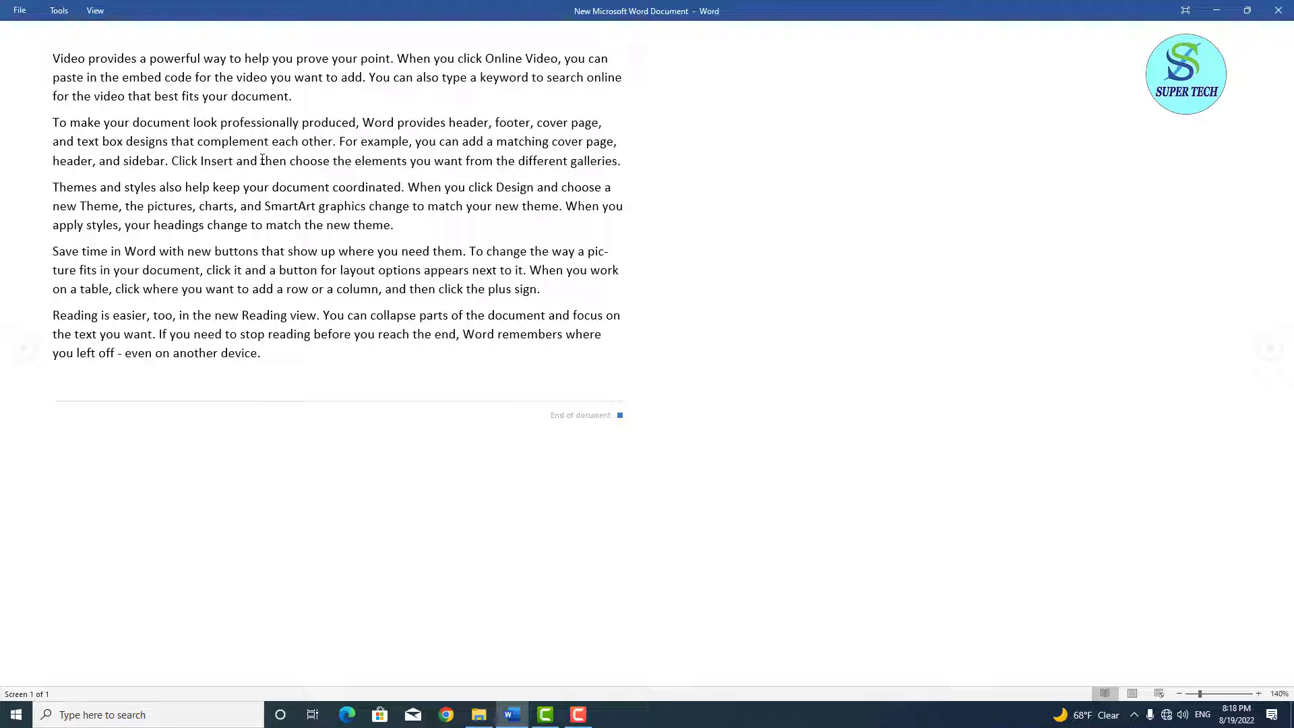
pyautogui.press('Escape')
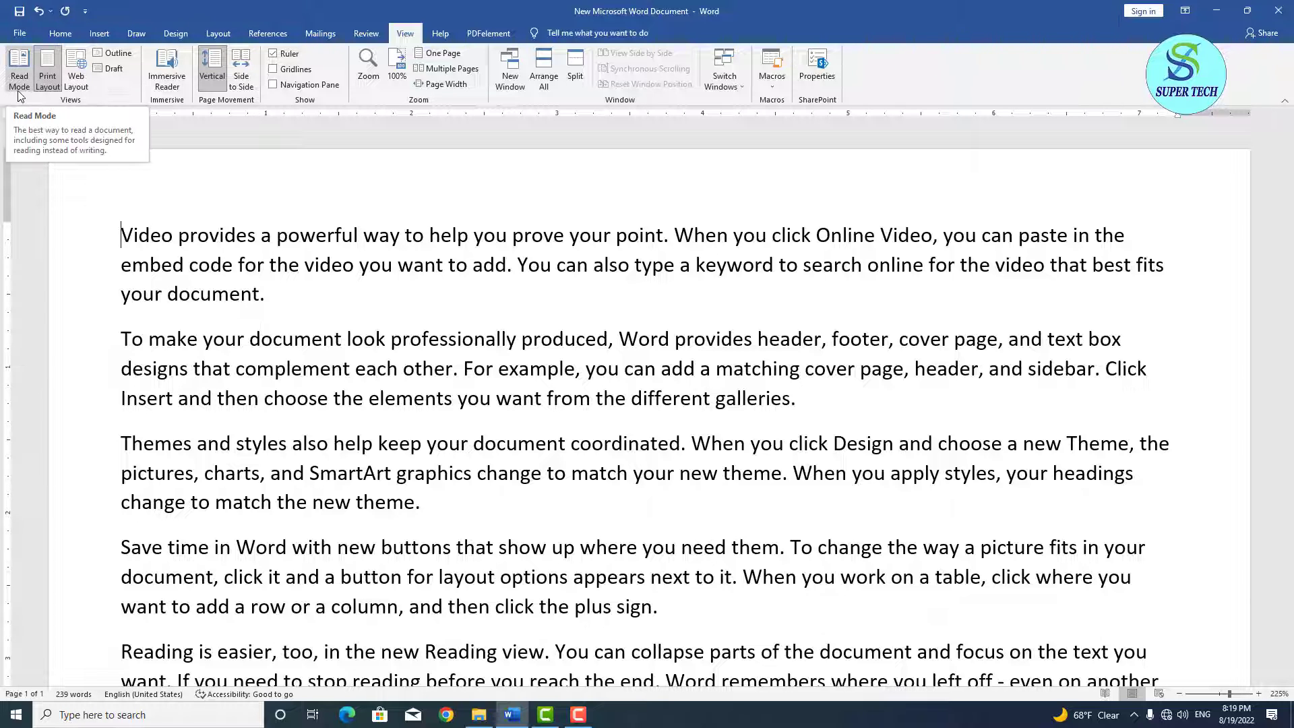
pyautogui.click(76, 78)
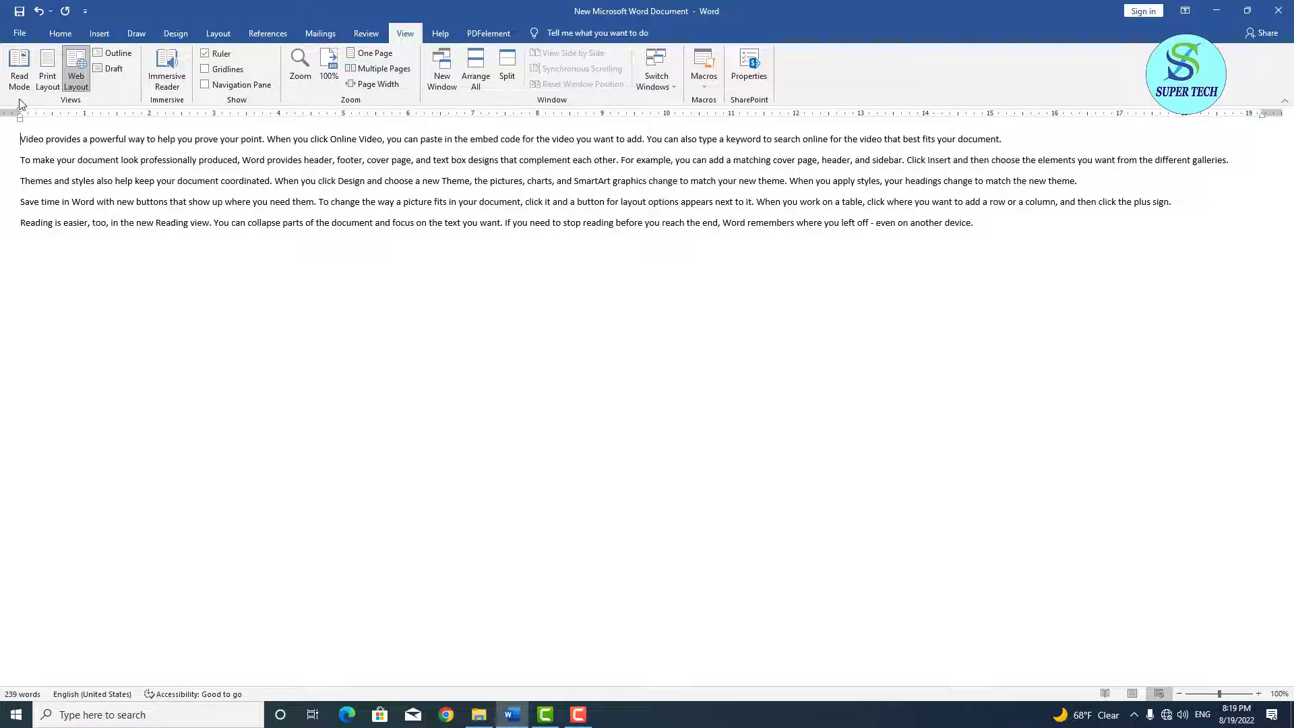
# View the document in Outline view, close that view, and switch to Draft view
pyautogui.click(115, 54)
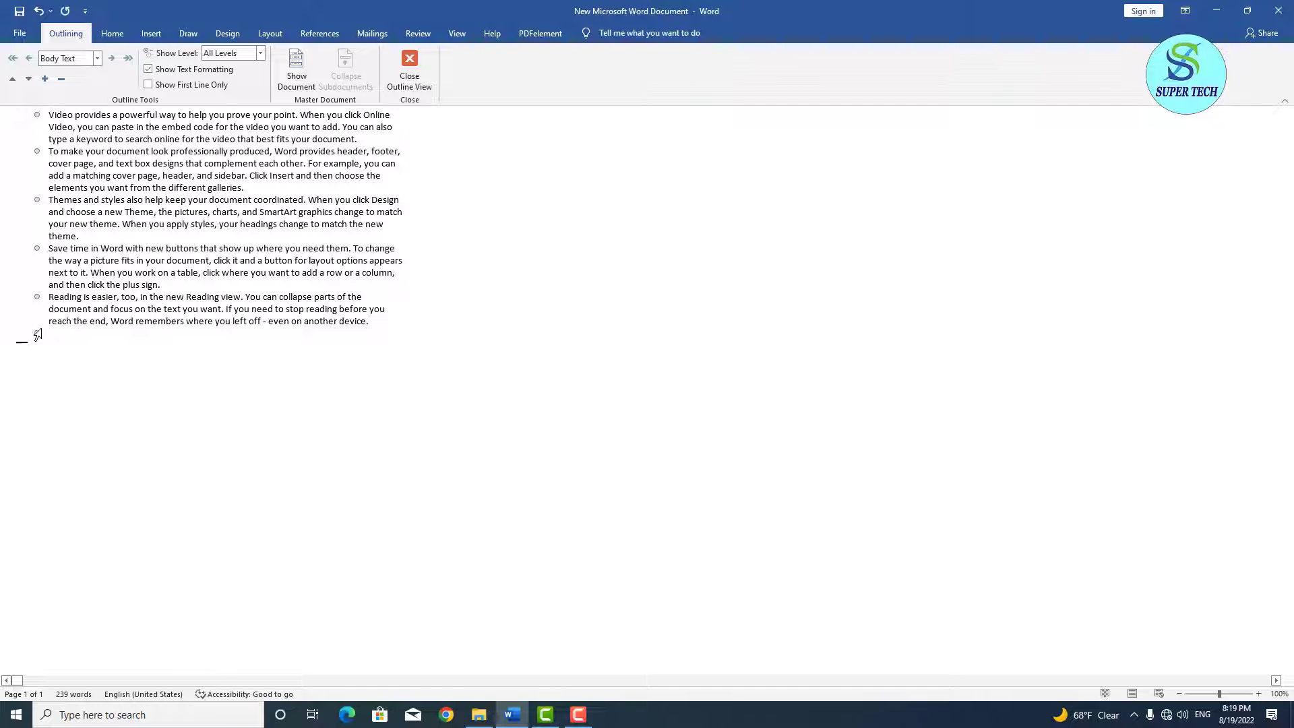
pyautogui.click(409, 65)
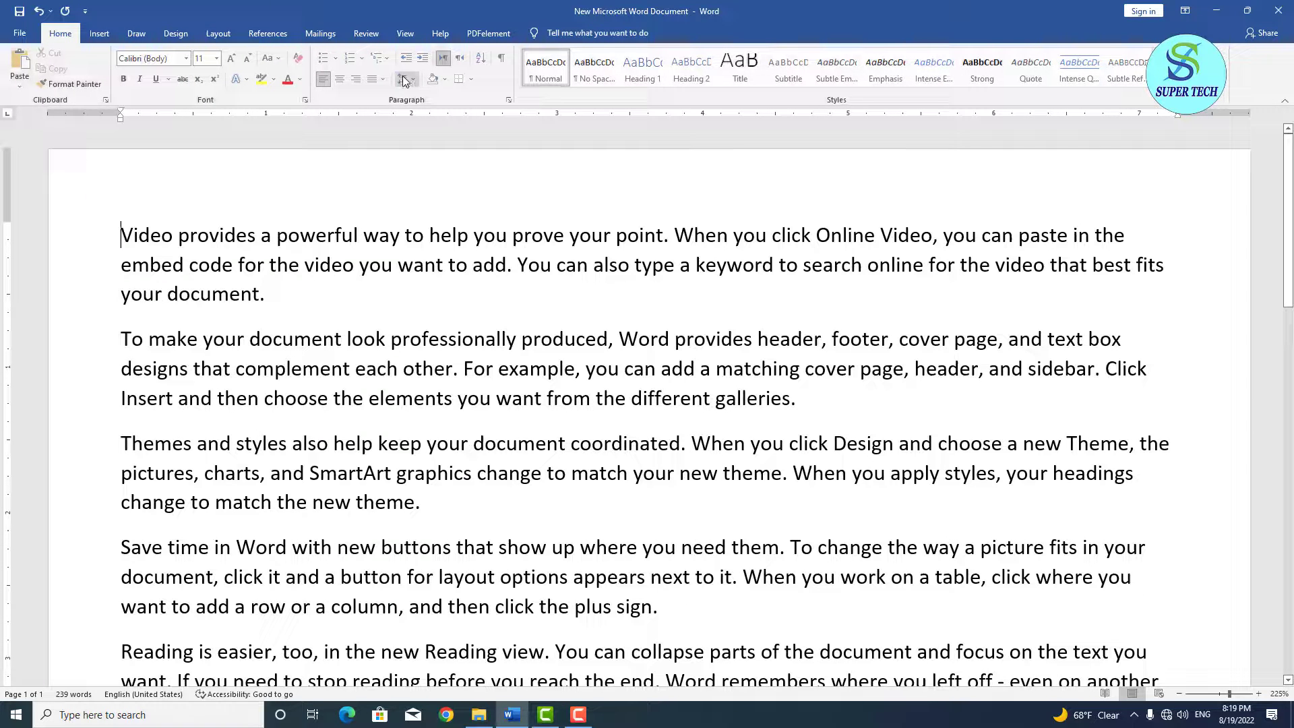
pyautogui.click(405, 33)
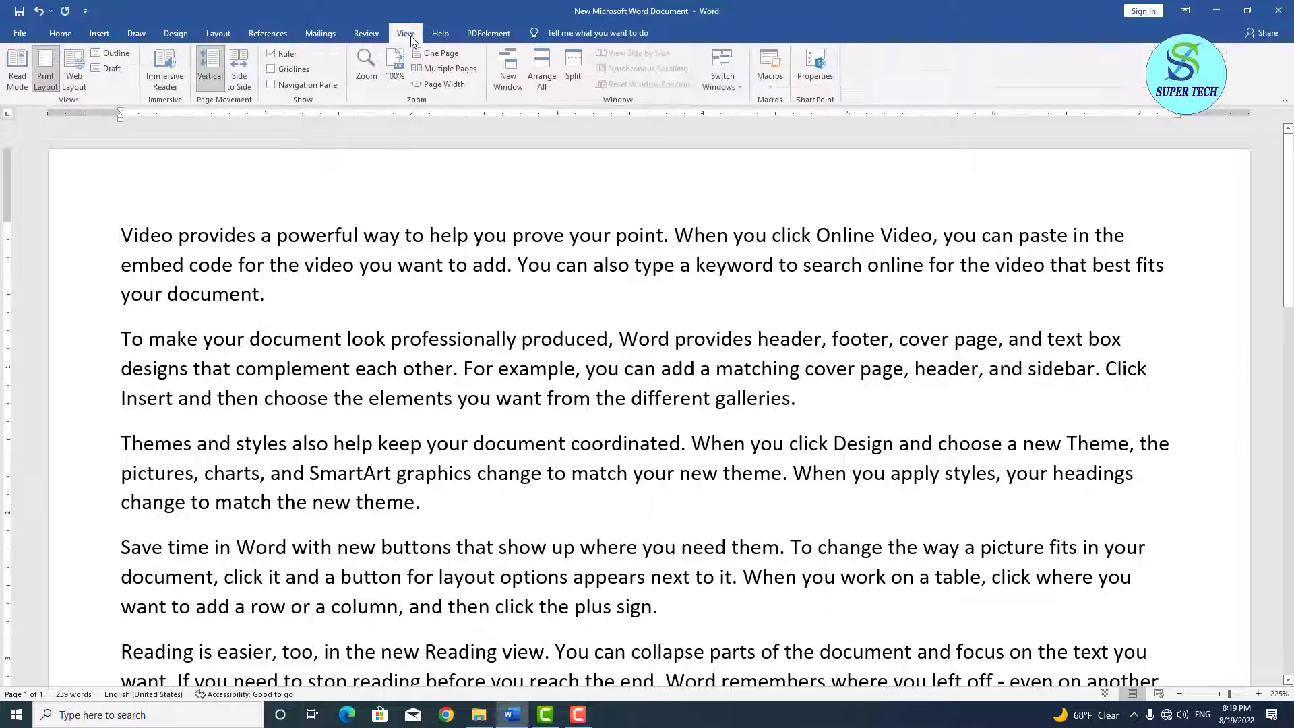
pyautogui.click(120, 70)
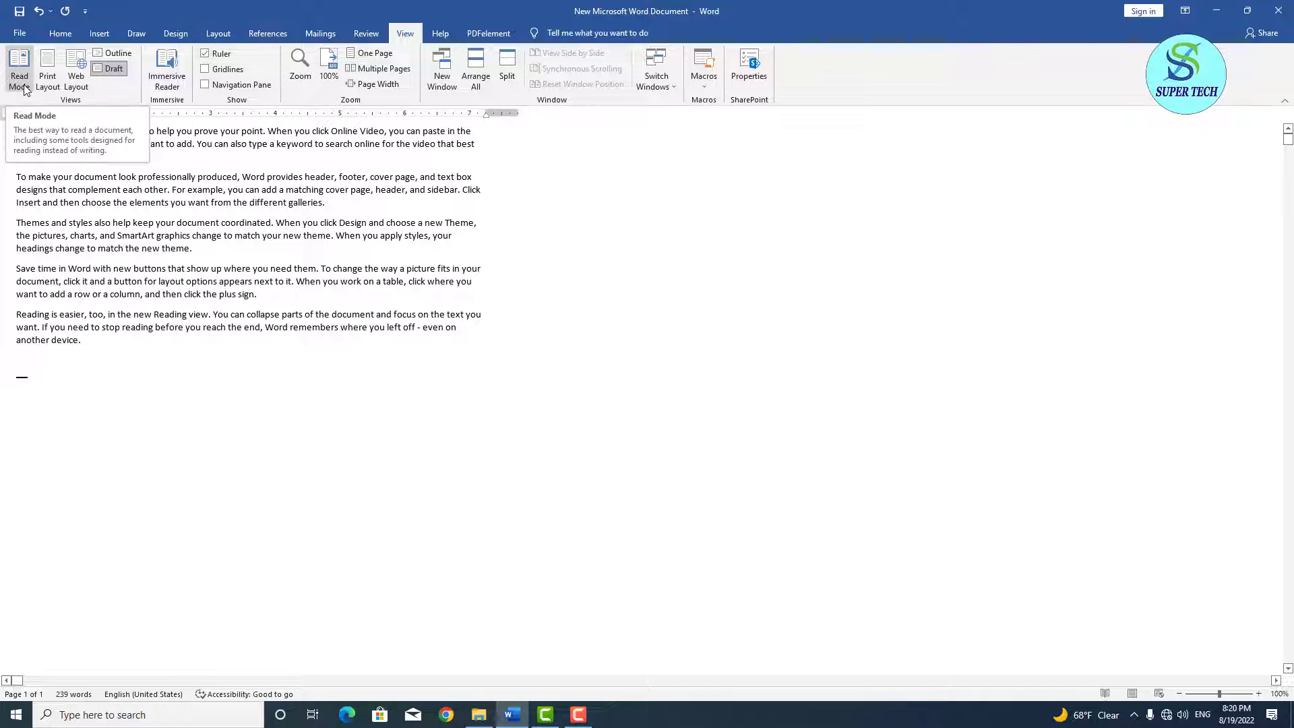
# Open the document in Immersive Reader
pyautogui.click(180, 84)
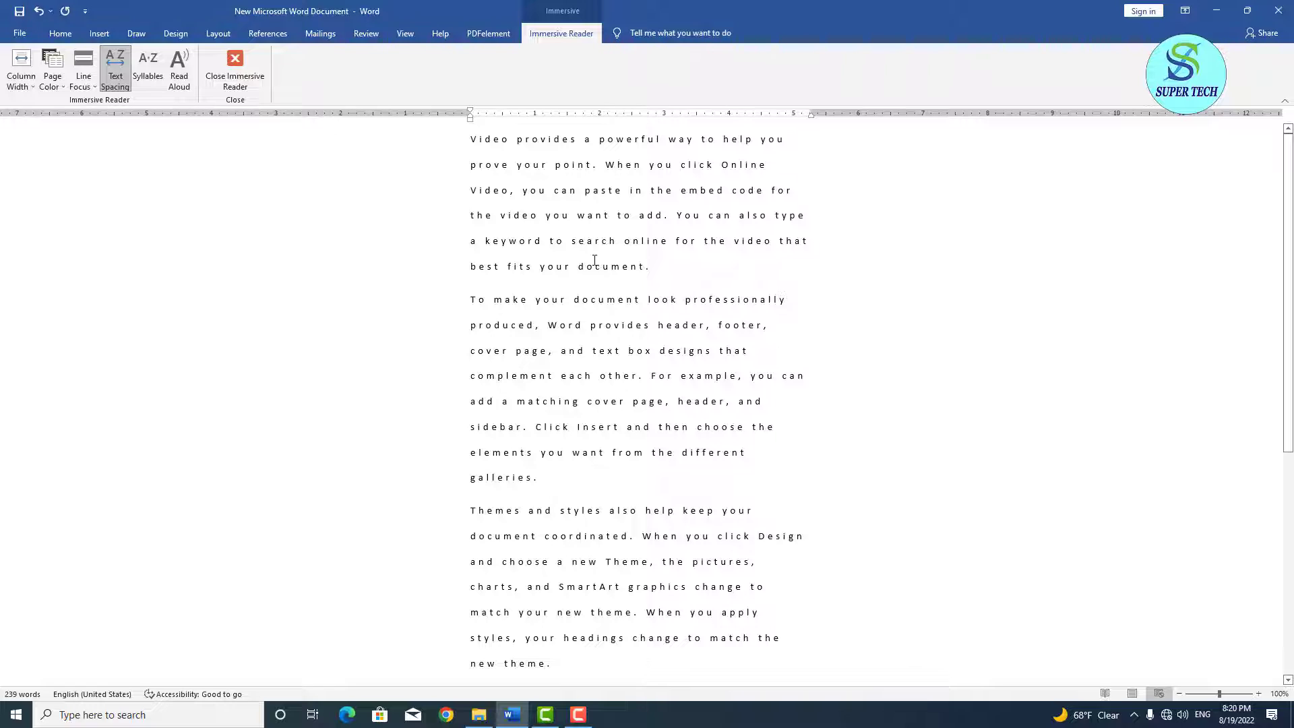
pyautogui.click(177, 96)
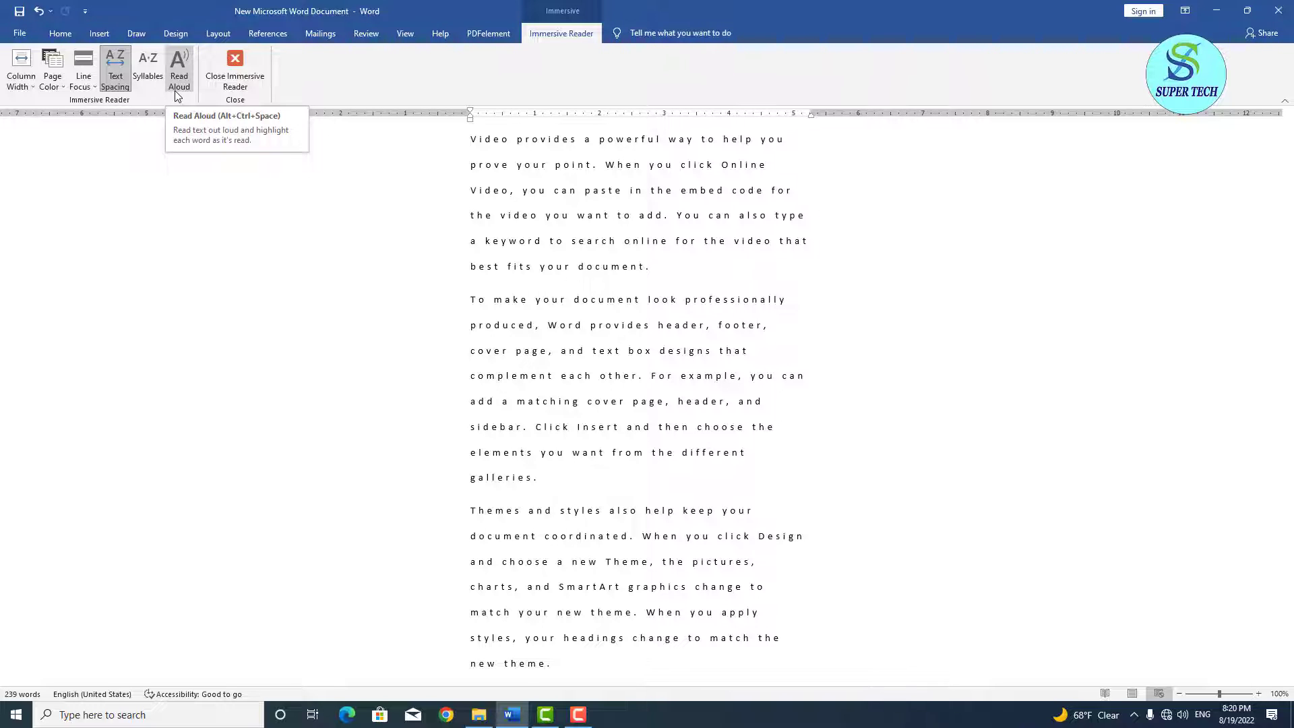
# Try the Very Narrow and Wide column widths in Immersive Reader and return to Narrow
pyautogui.click(29, 90)
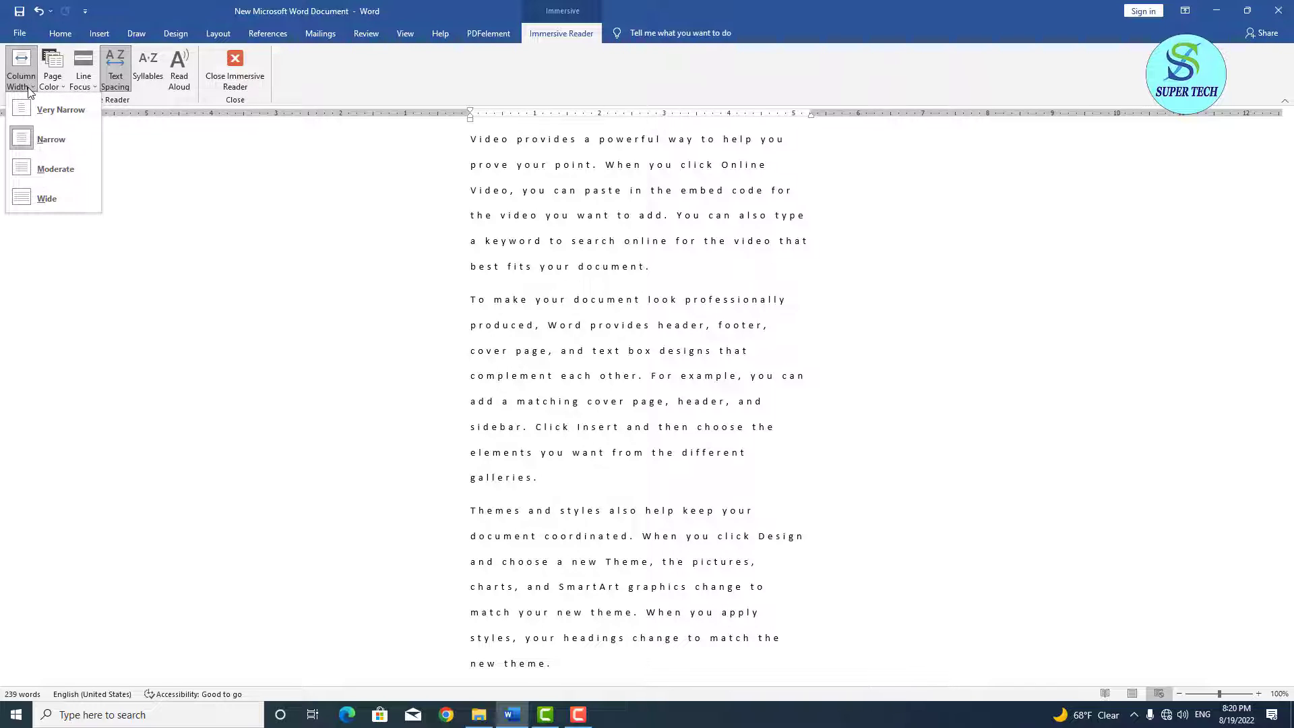
pyautogui.click(35, 108)
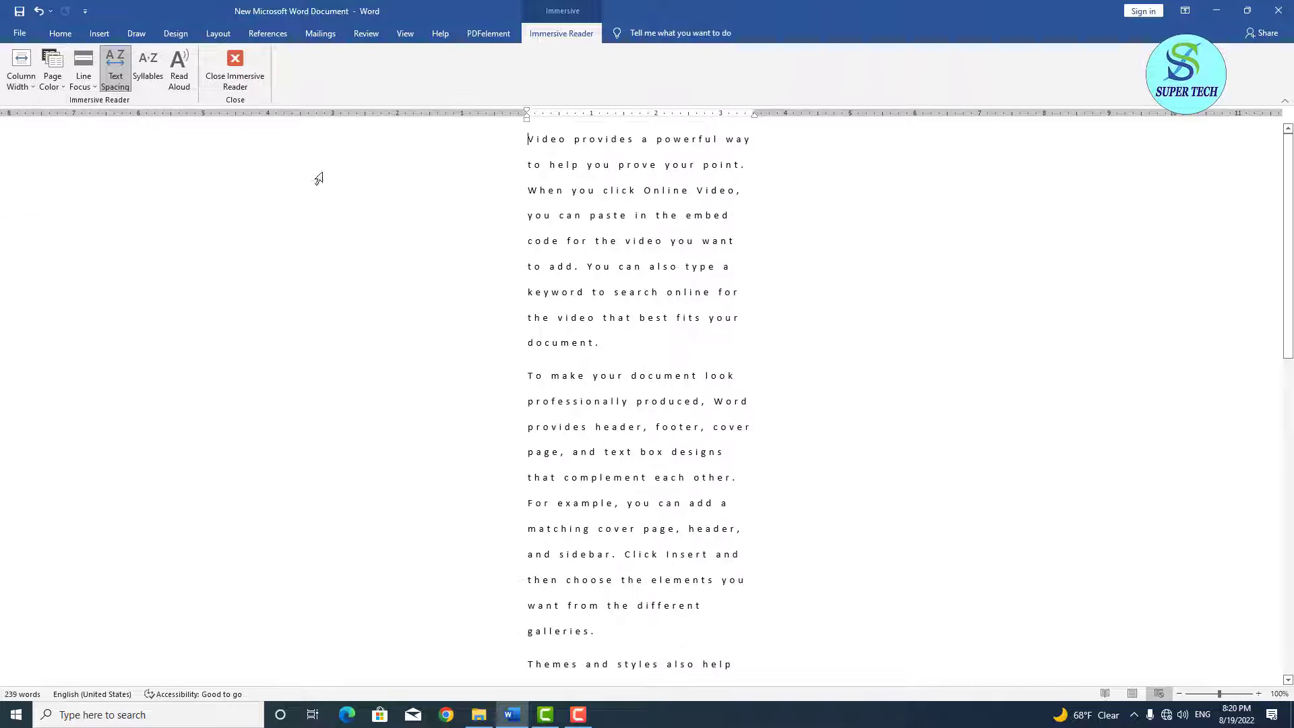
pyautogui.click(22, 74)
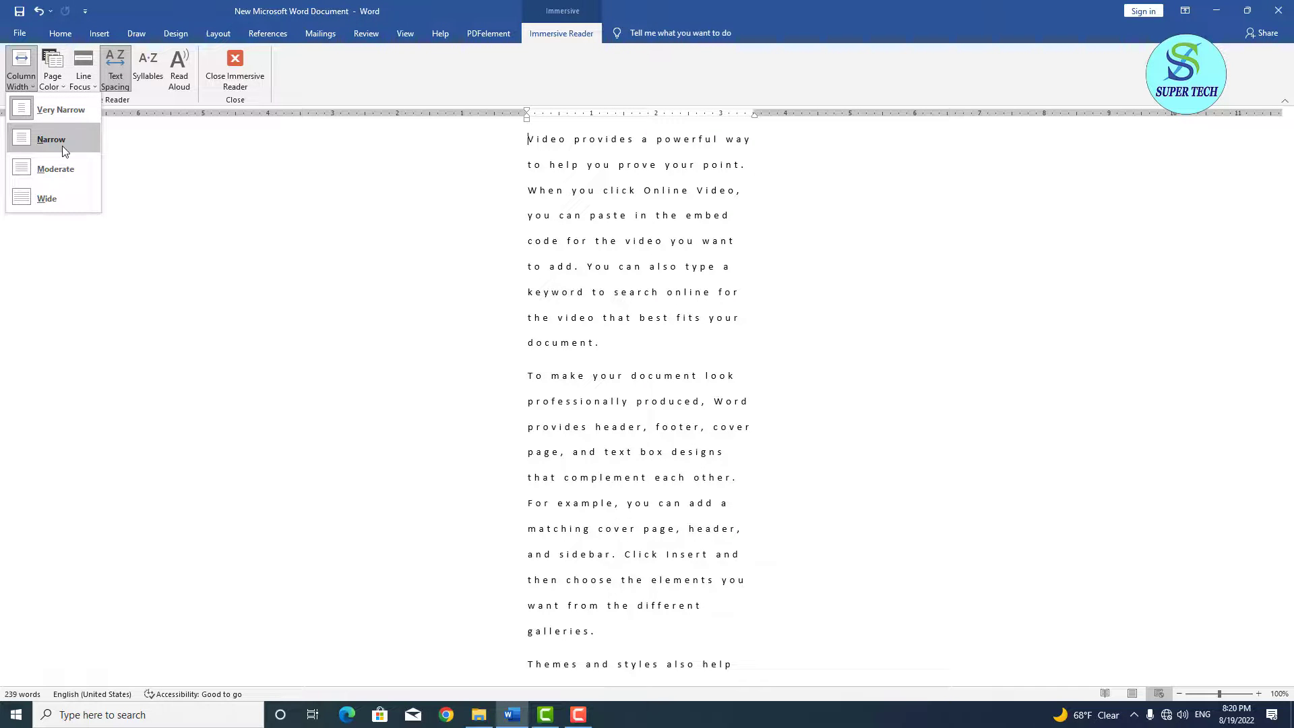
pyautogui.click(67, 201)
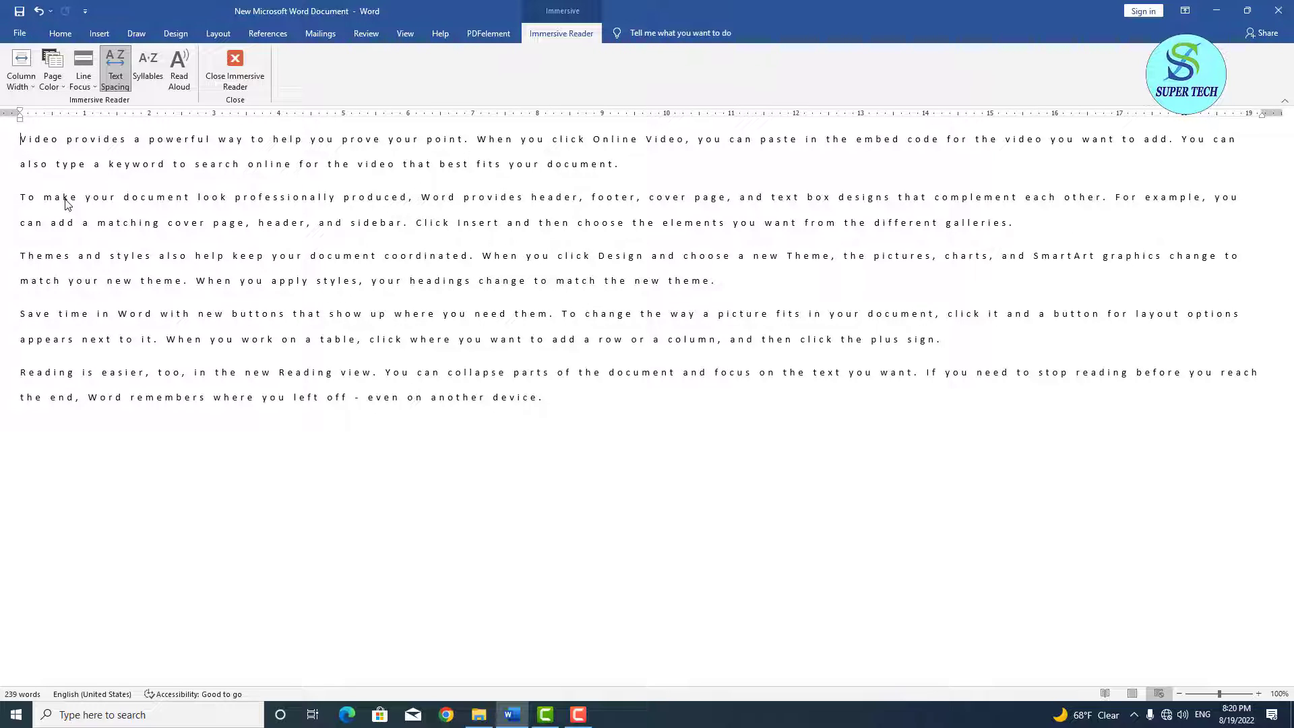
pyautogui.click(24, 77)
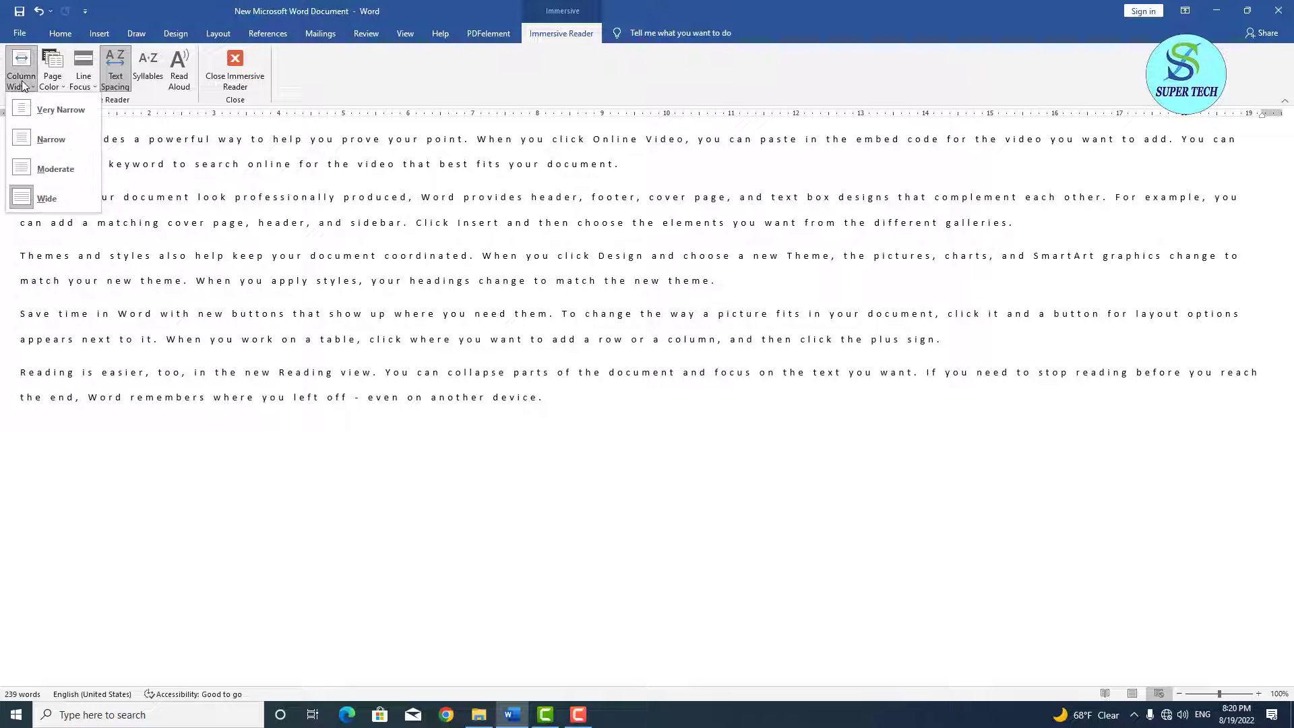
pyautogui.click(53, 140)
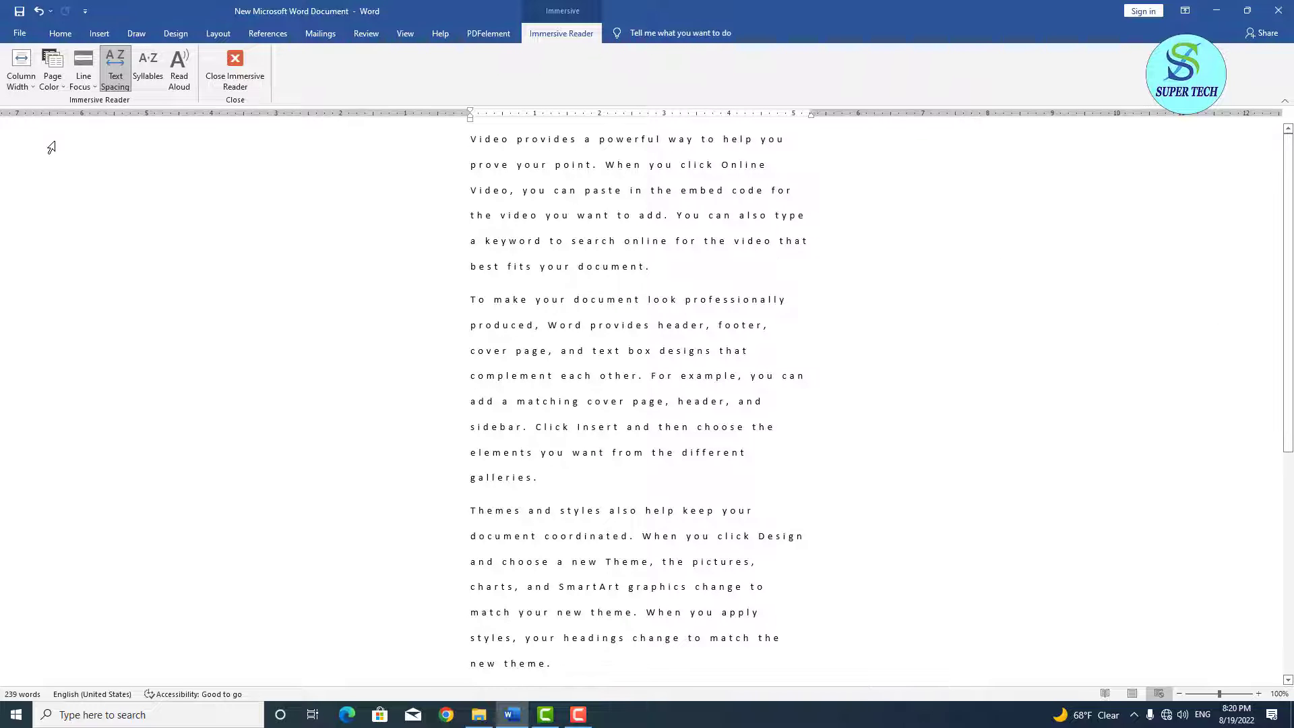
# Try the Sepia and Inverse page colors in Immersive Reader and reset the page color to None
pyautogui.click(54, 91)
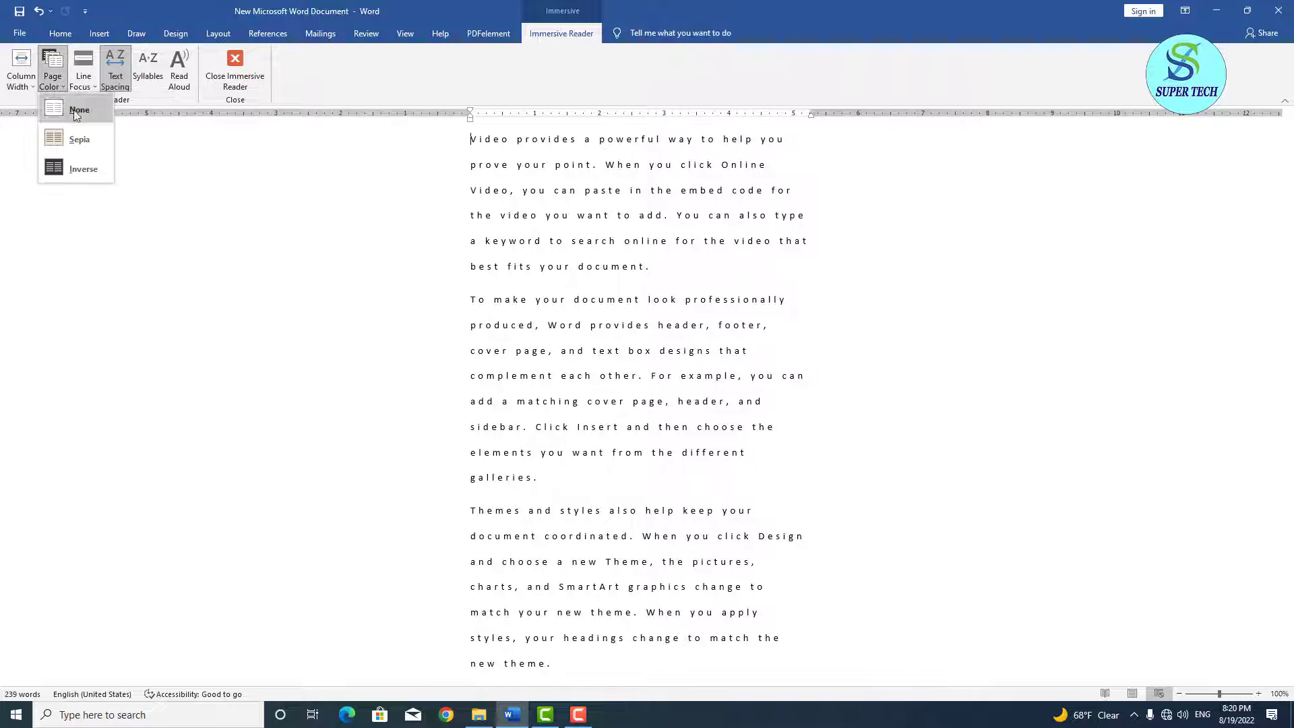
pyautogui.click(84, 140)
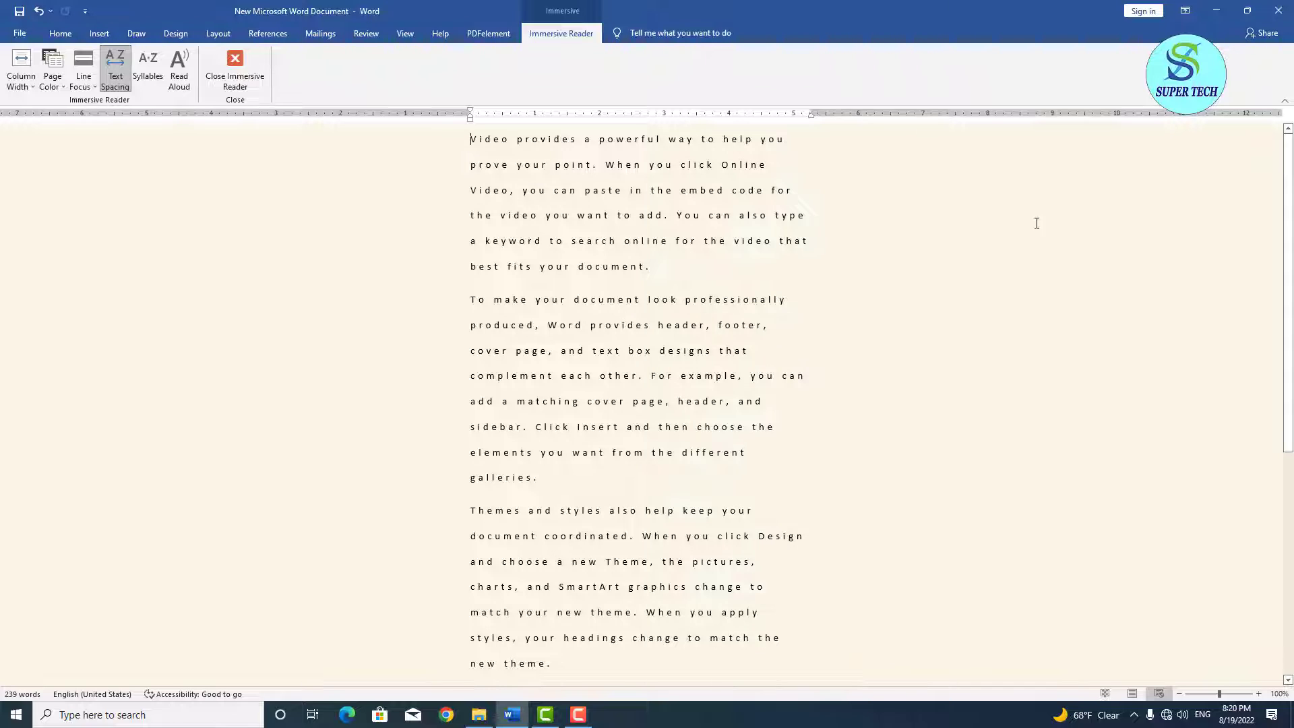
pyautogui.click(54, 85)
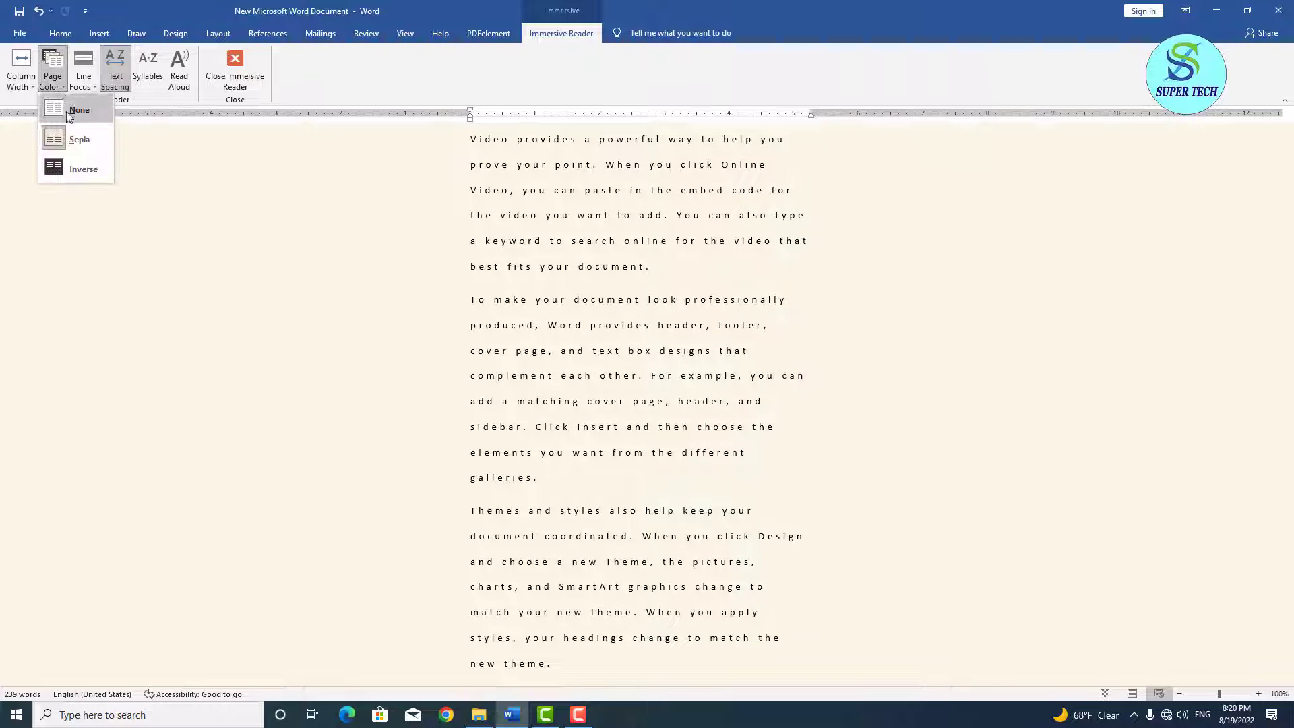
pyautogui.click(93, 175)
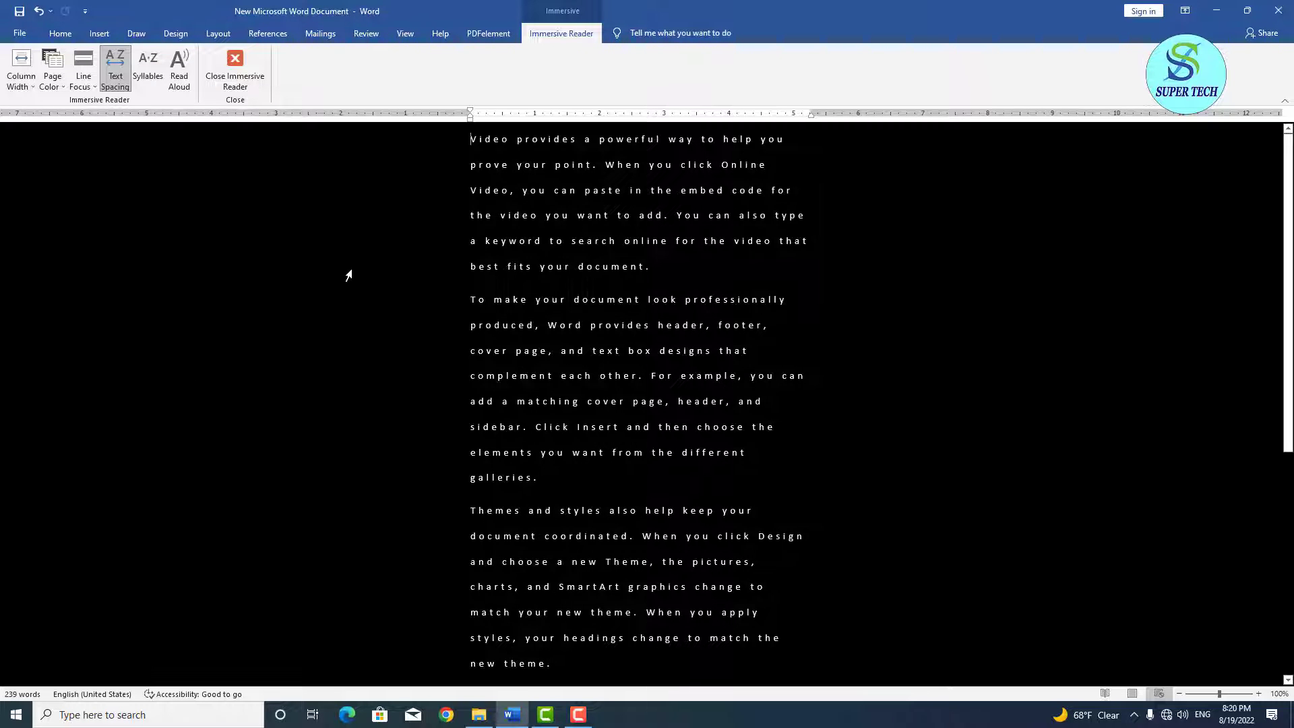
pyautogui.click(64, 79)
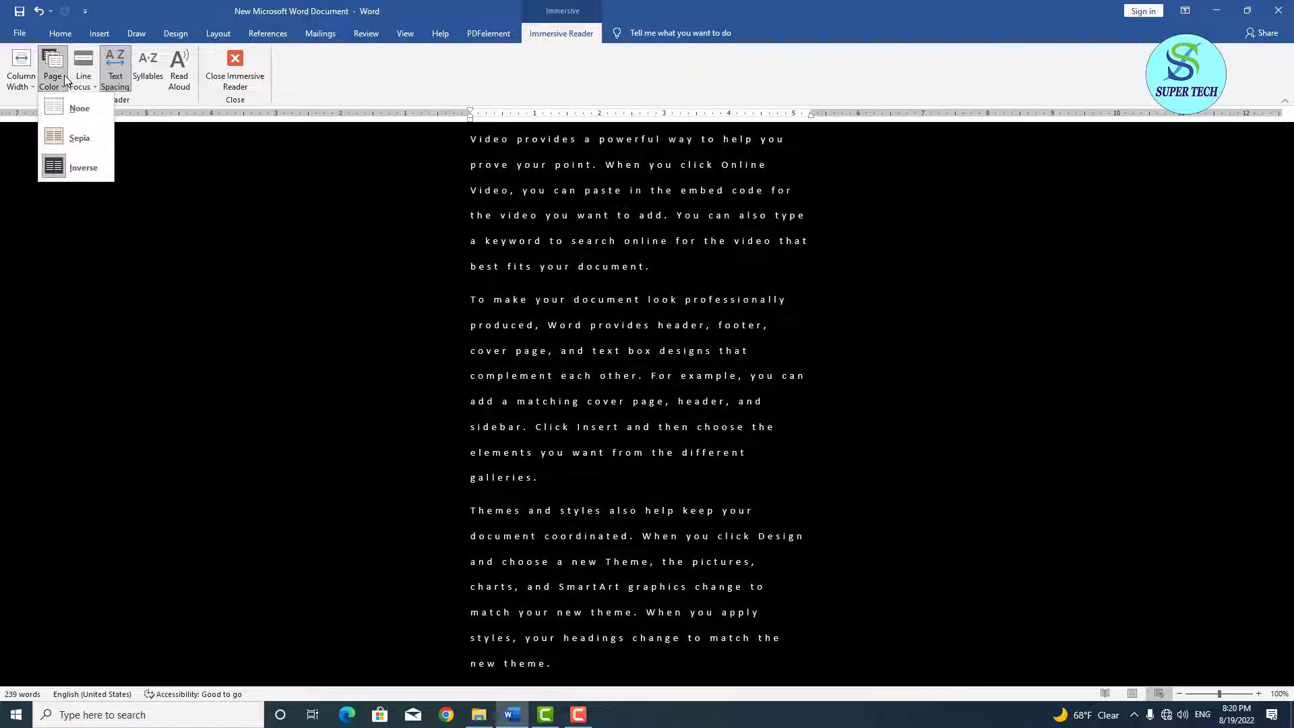
pyautogui.click(80, 110)
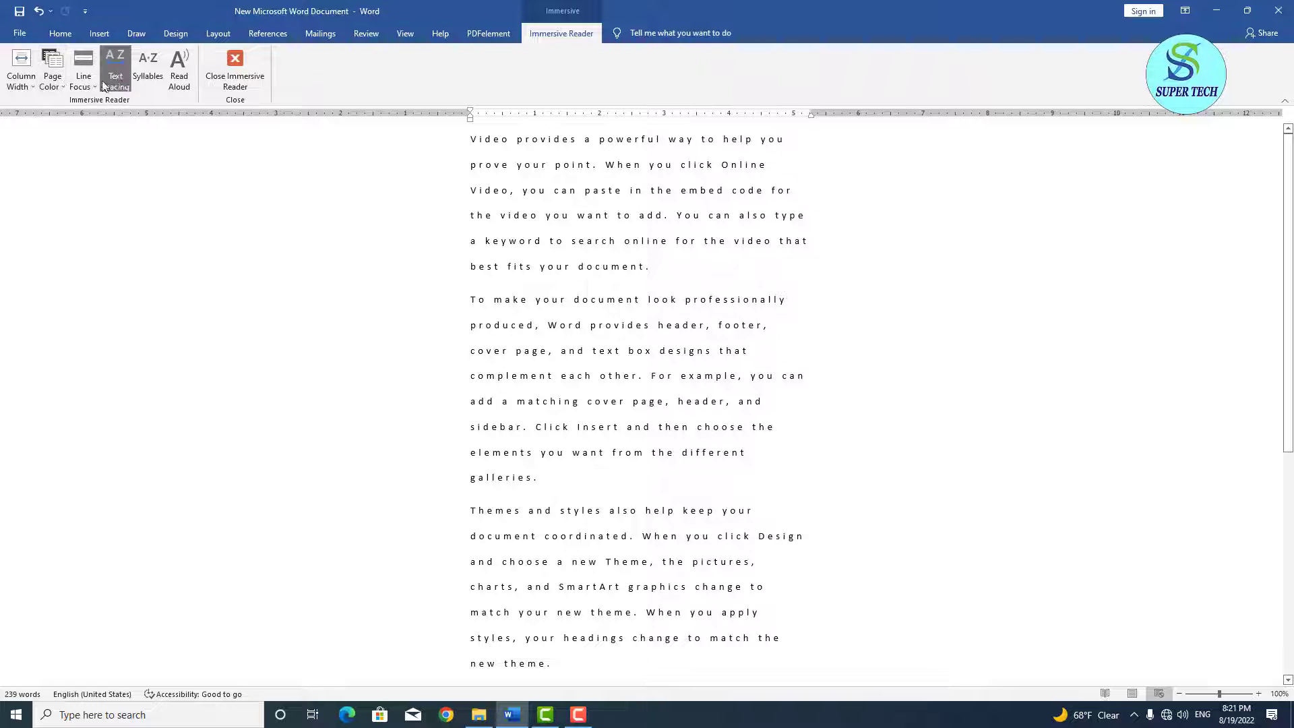
# Set the line focus to One Line and toggle the text spacing off and back on
pyautogui.click(92, 89)
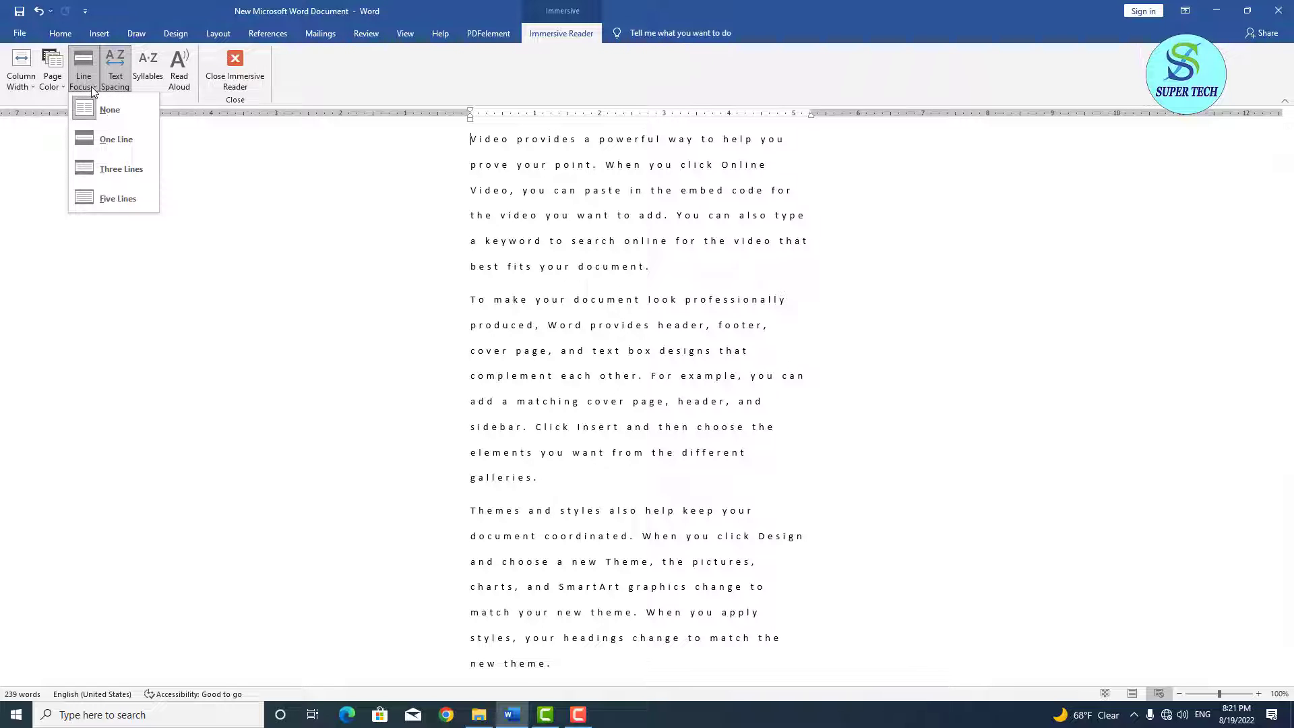
pyautogui.click(123, 141)
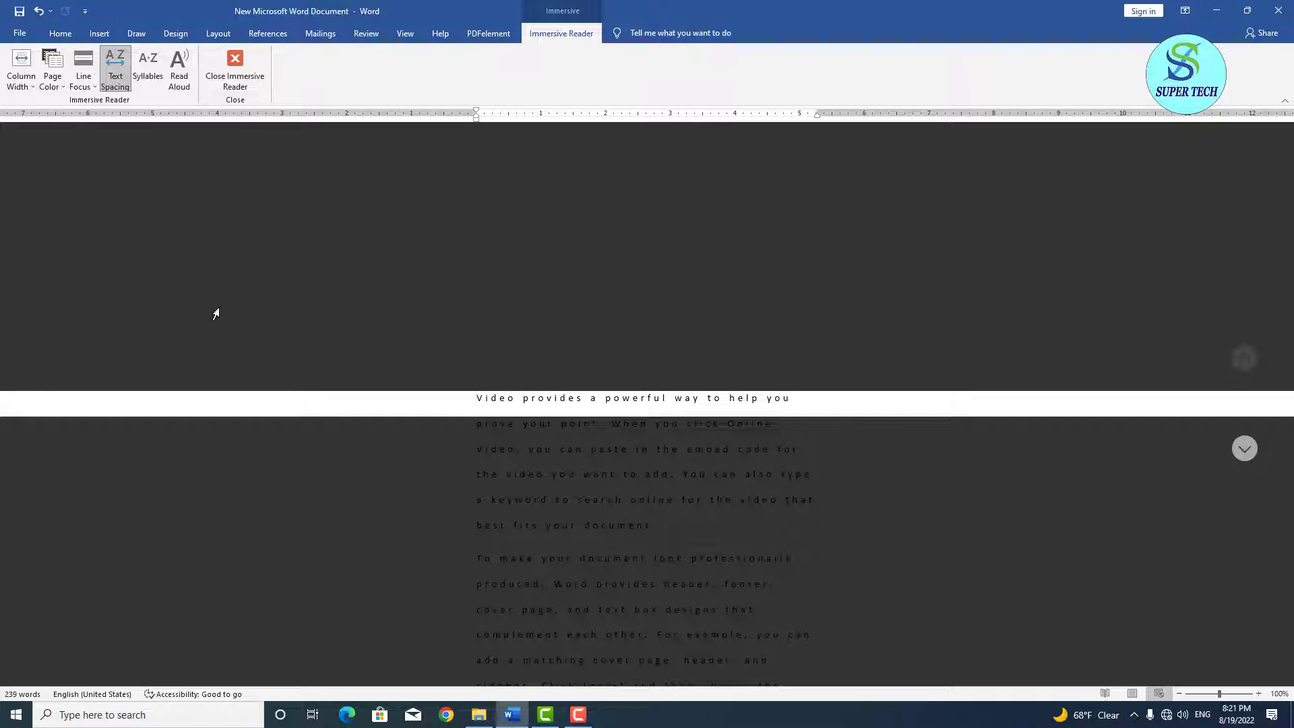
pyautogui.click(116, 76)
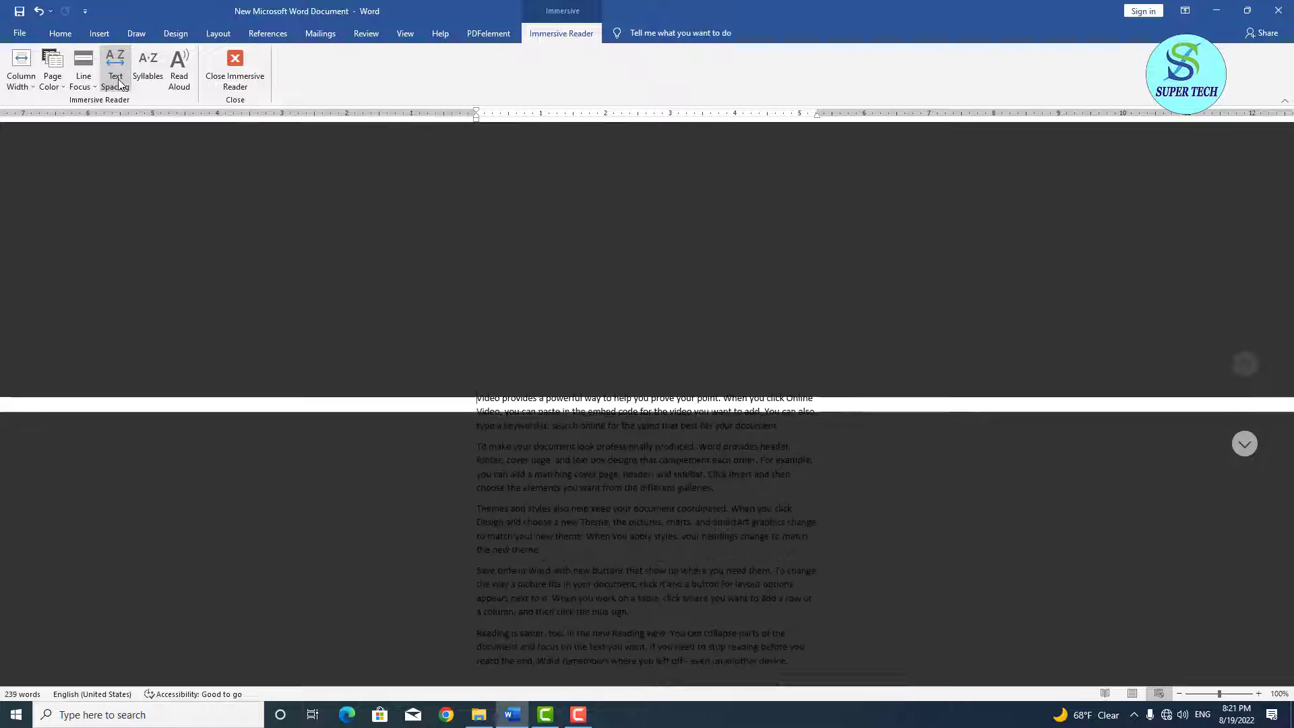
pyautogui.click(115, 75)
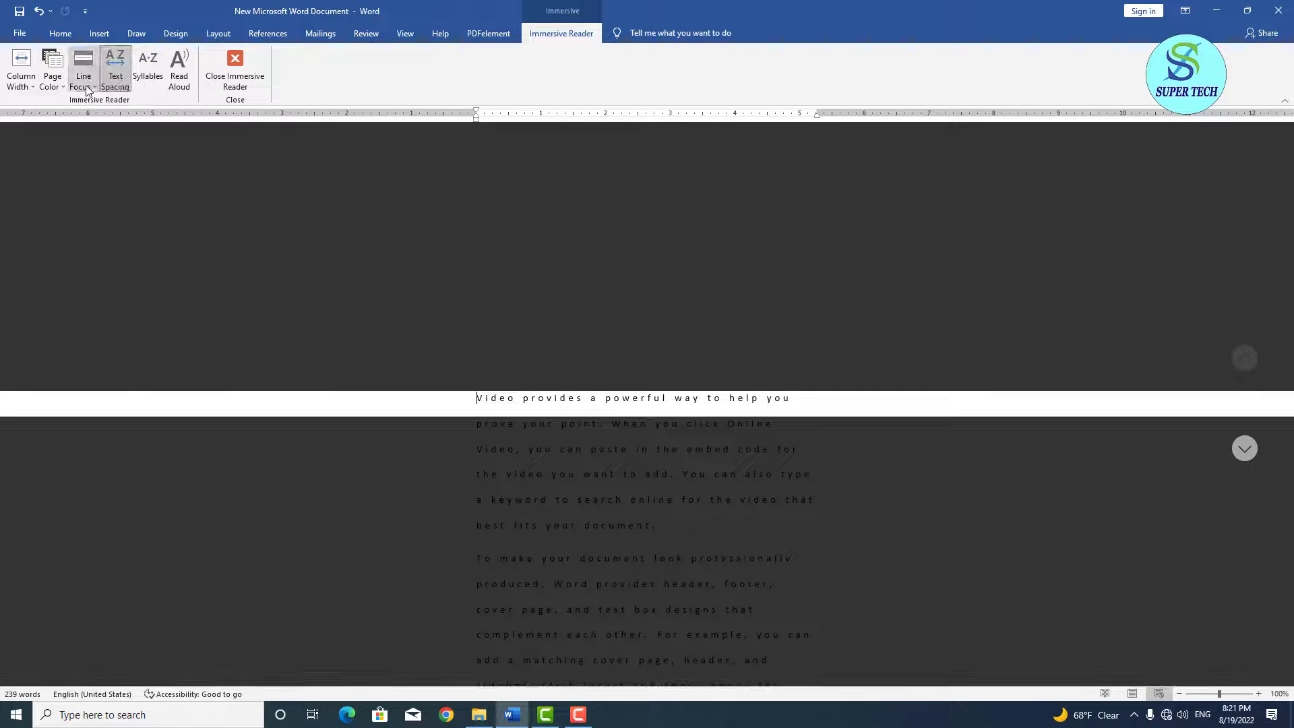
# Try the Three Lines and Five Lines focus settings and reset the line focus to None
pyautogui.click(83, 77)
pyautogui.click(127, 175)
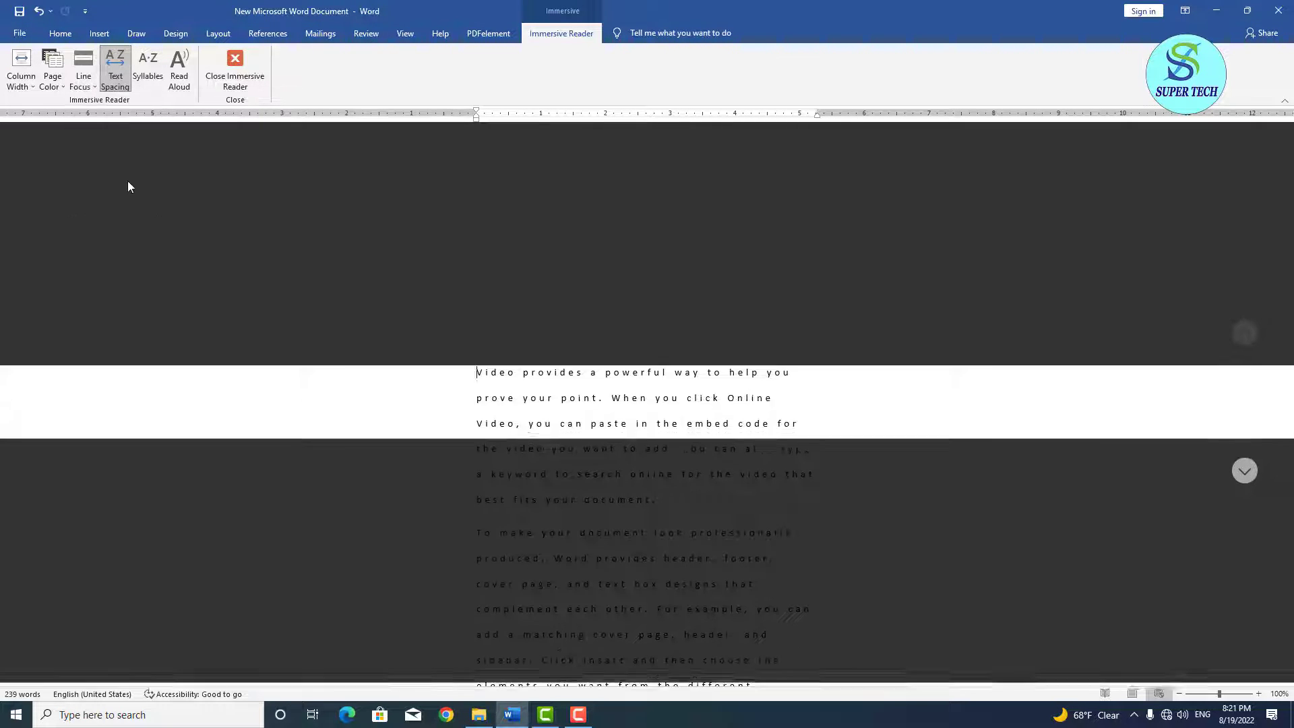
pyautogui.click(83, 78)
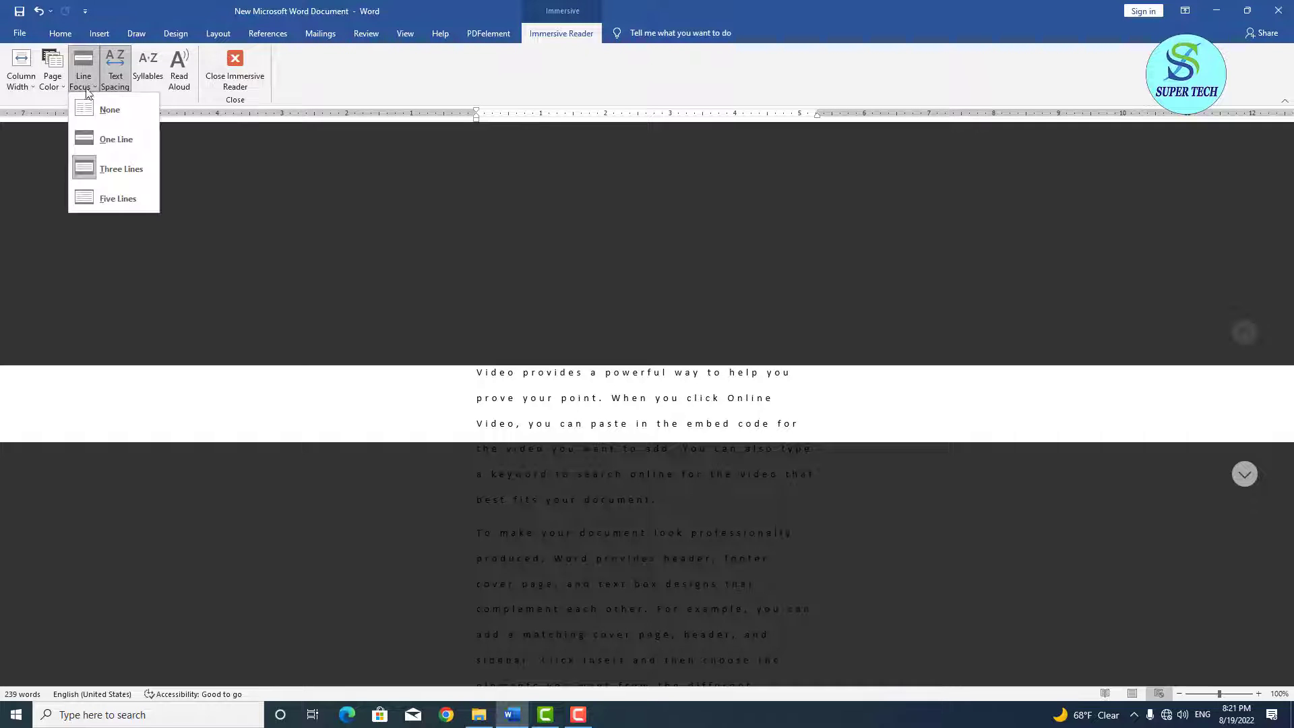
pyautogui.click(121, 201)
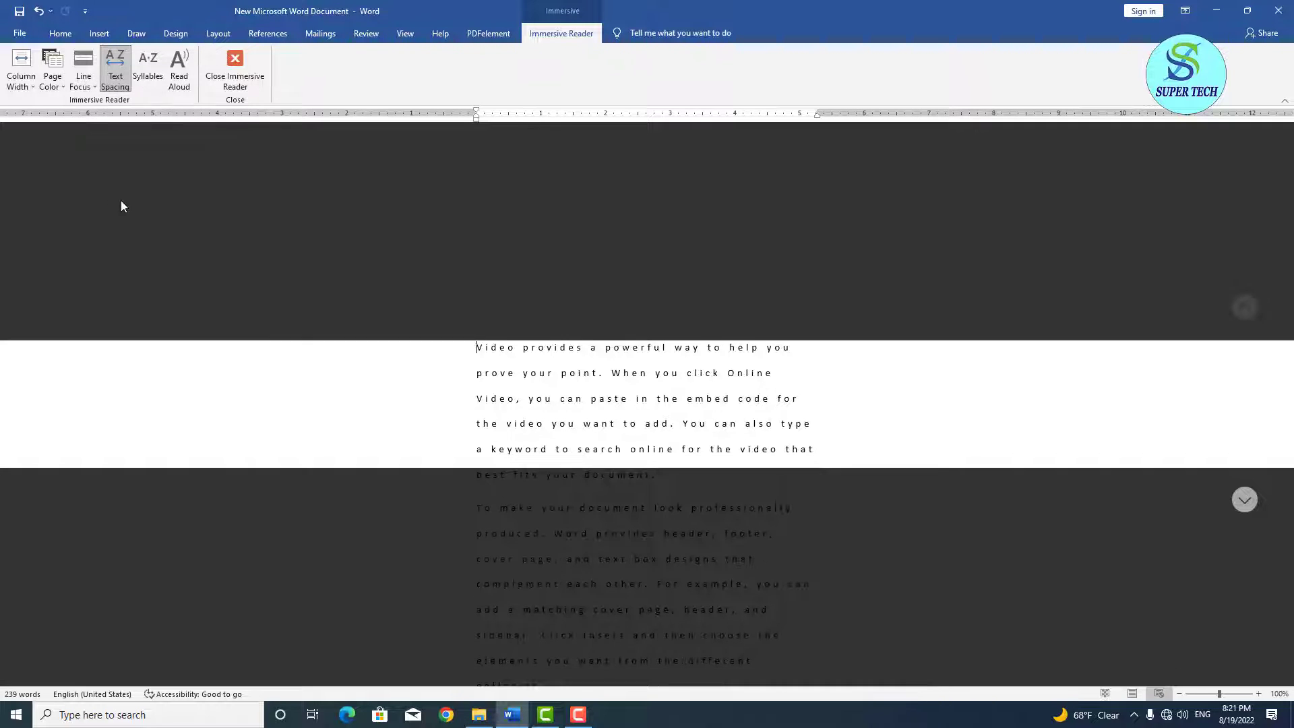
pyautogui.click(80, 90)
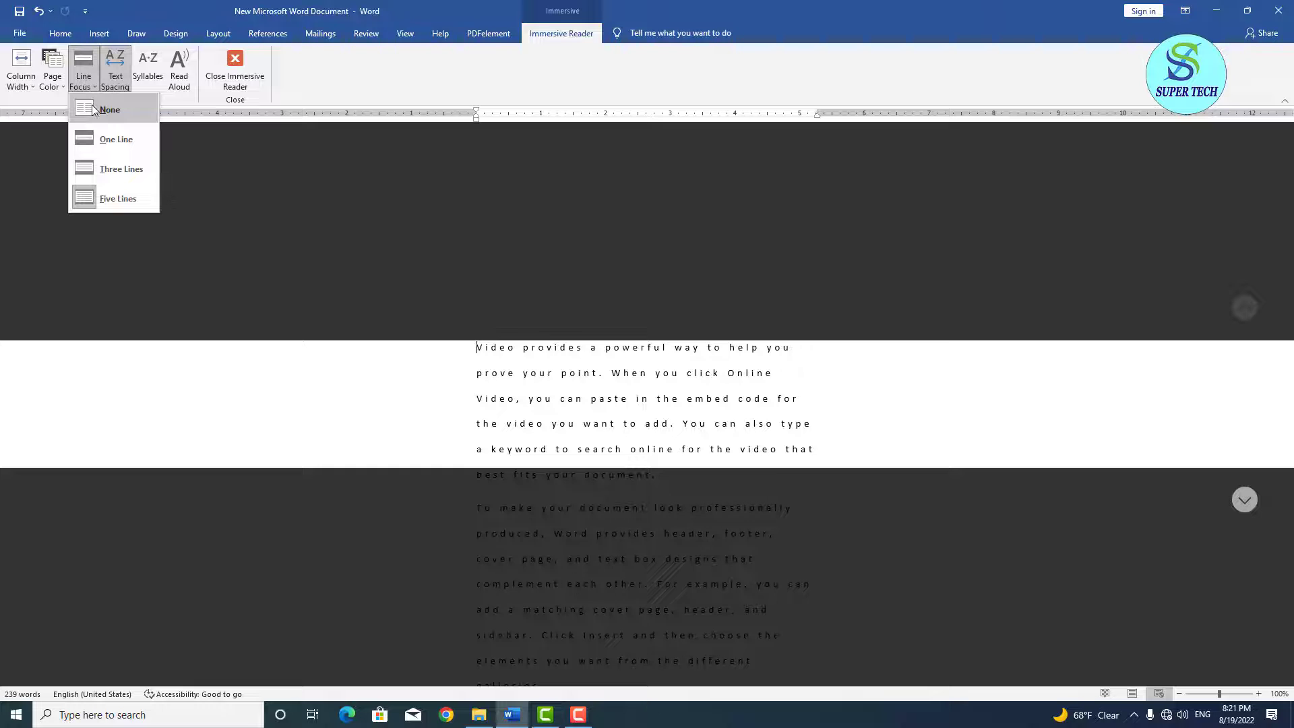
pyautogui.click(108, 109)
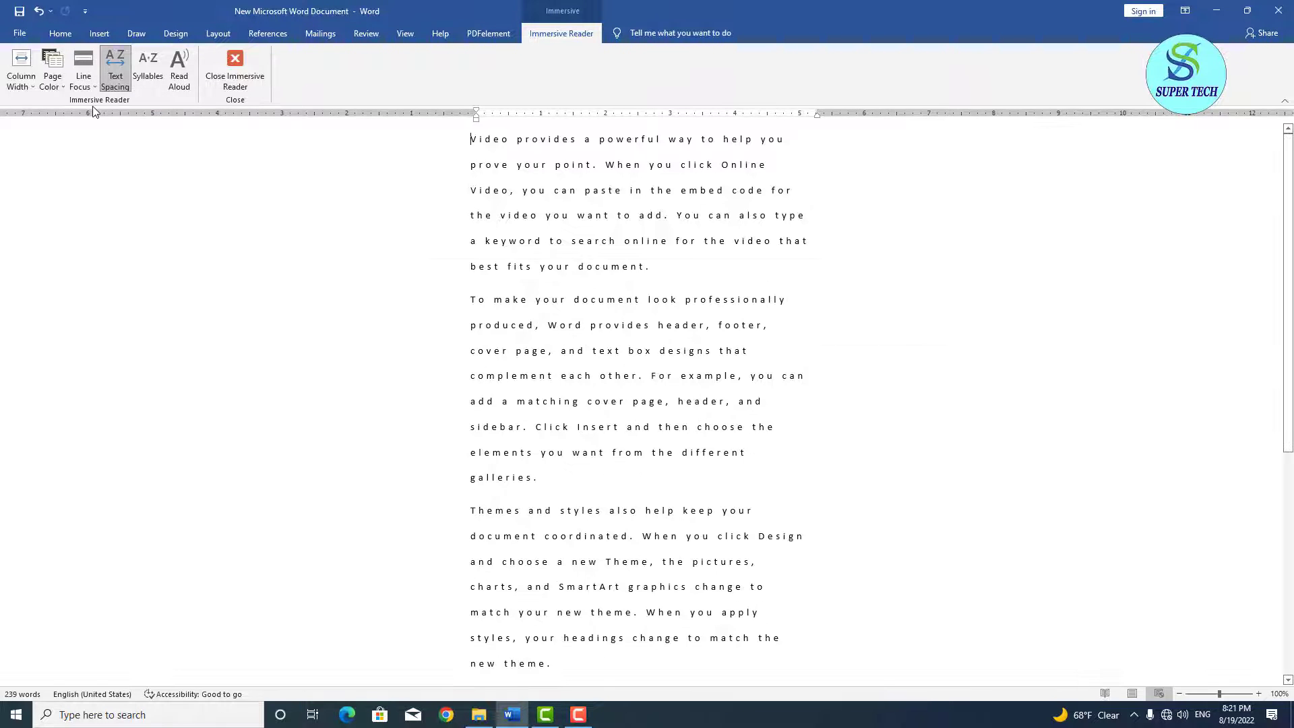
# Show the syllable breaks in the text and turn them off again
pyautogui.click(151, 82)
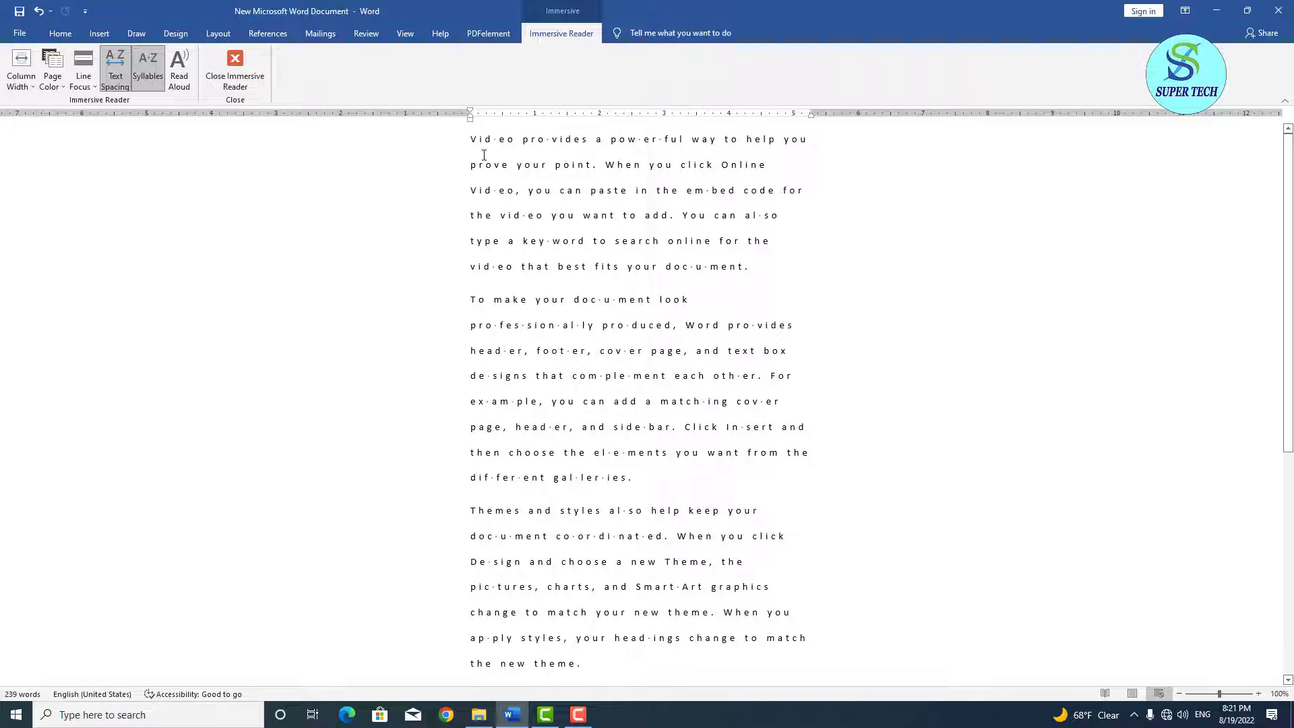
pyautogui.click(145, 83)
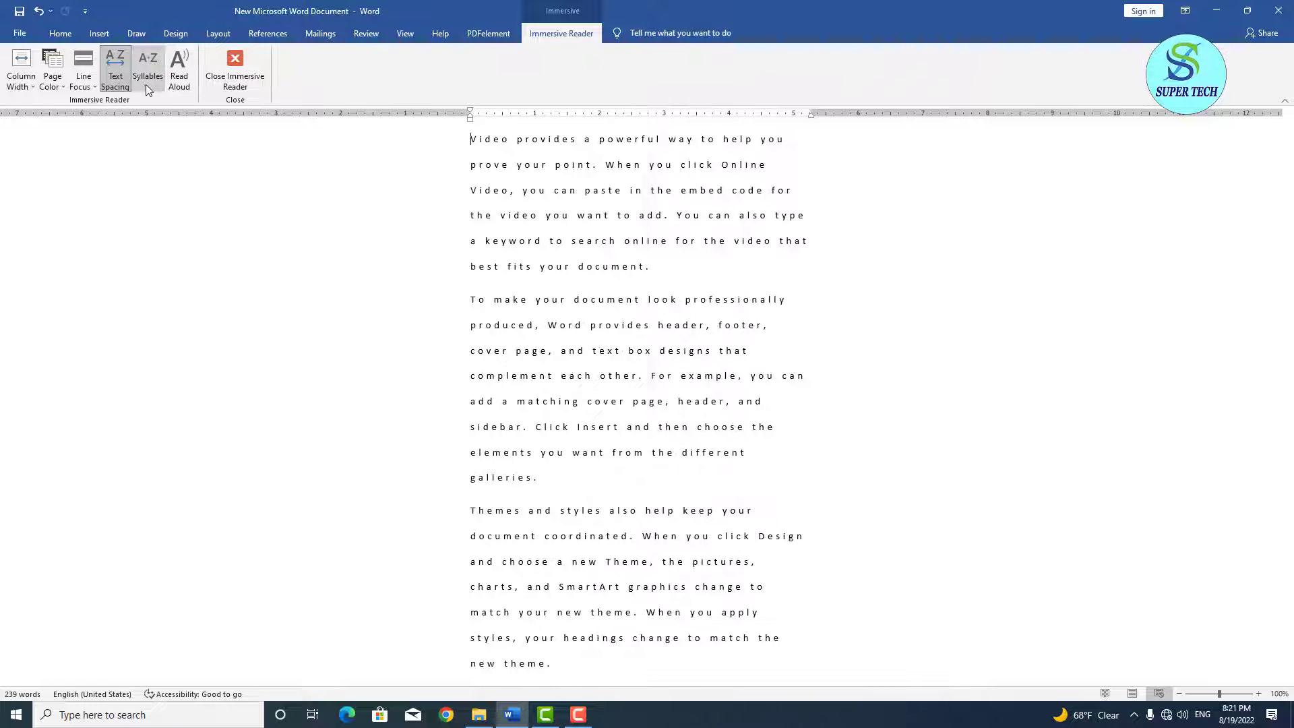
# Close Immersive Reader, switch the document to Print Layout view and look through the page with vertical page movement
pyautogui.click(254, 90)
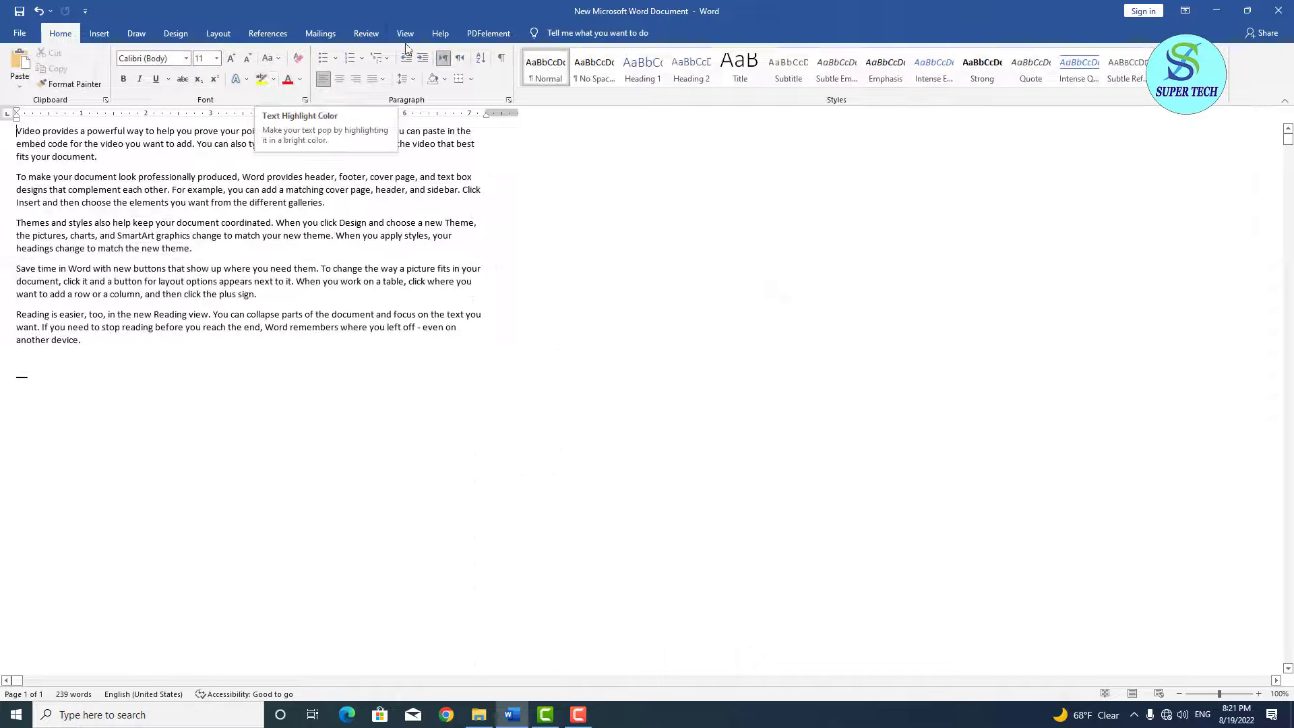
pyautogui.click(405, 33)
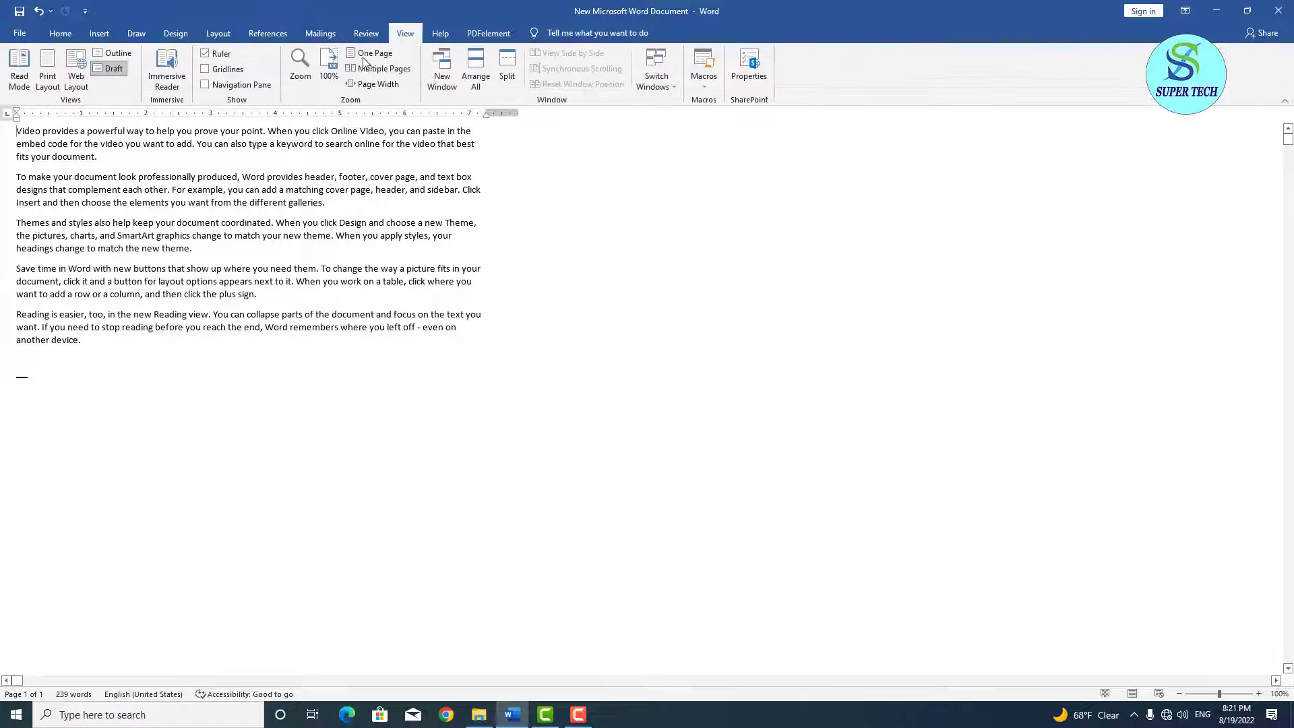
pyautogui.click(46, 73)
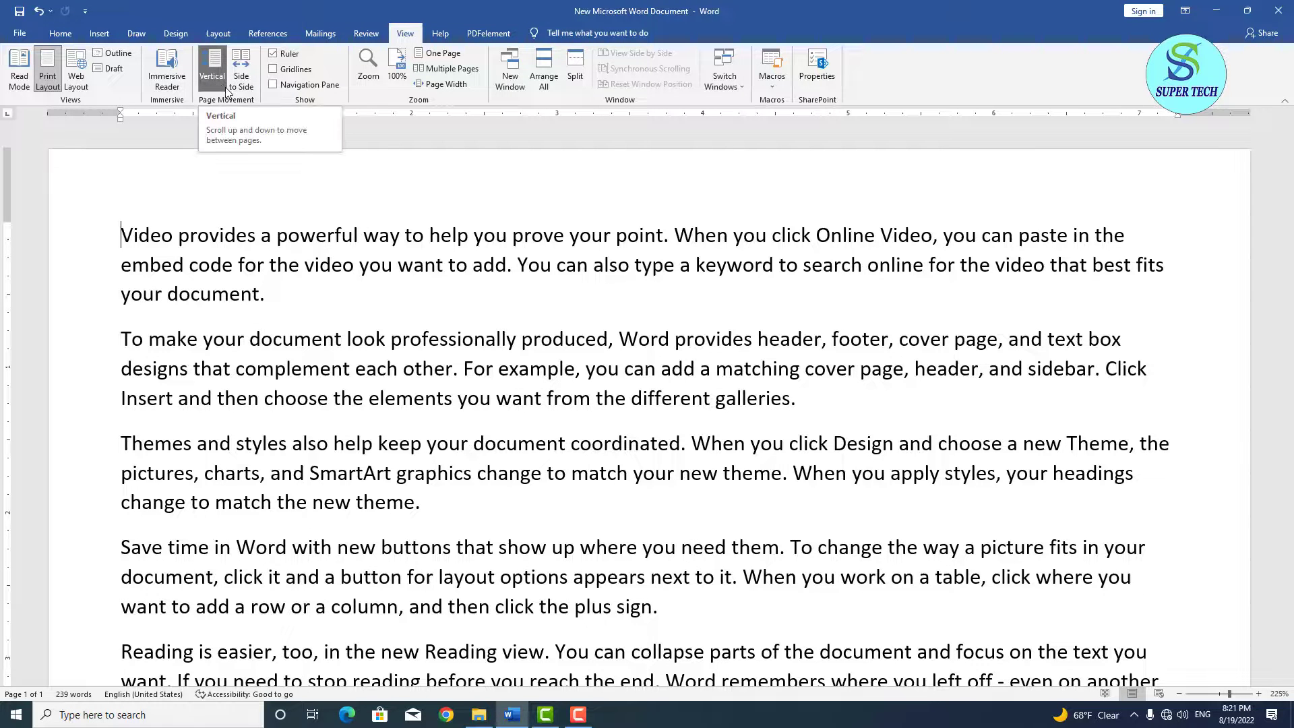
pyautogui.scroll(-3, 971, 301)
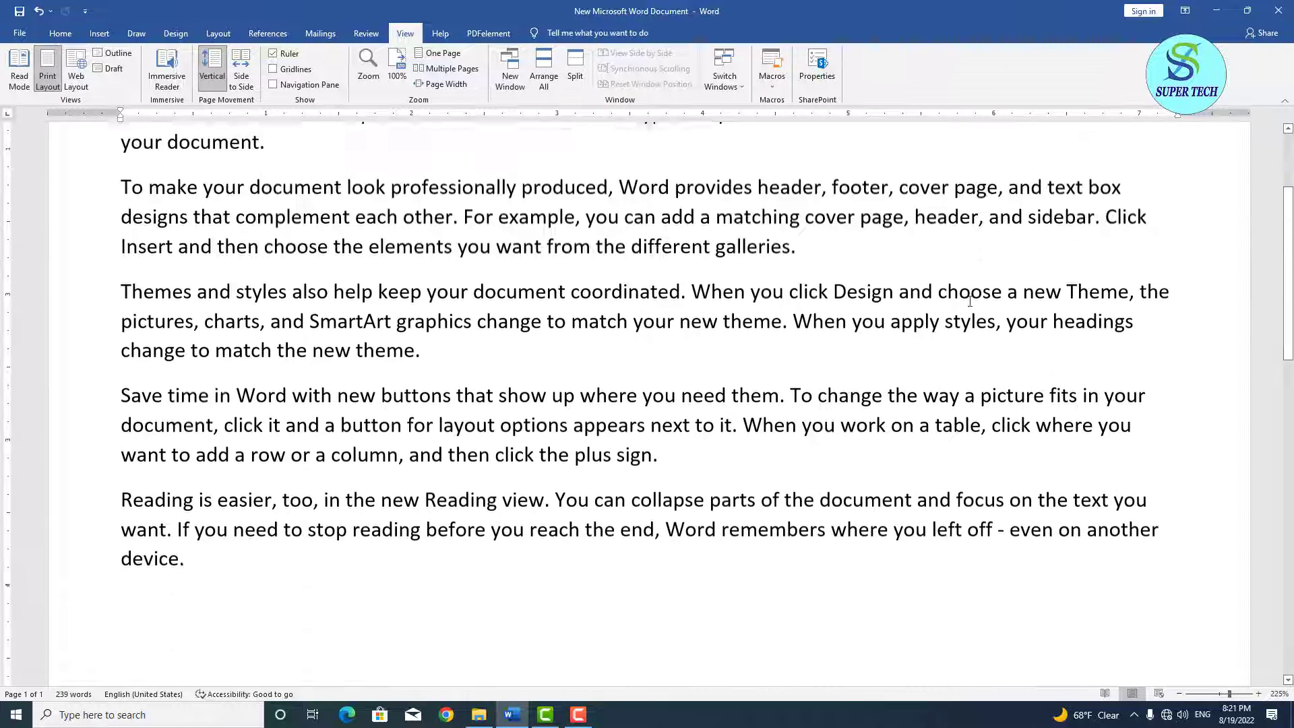
pyautogui.scroll(-10, 971, 302)
pyautogui.scroll(5, 971, 301)
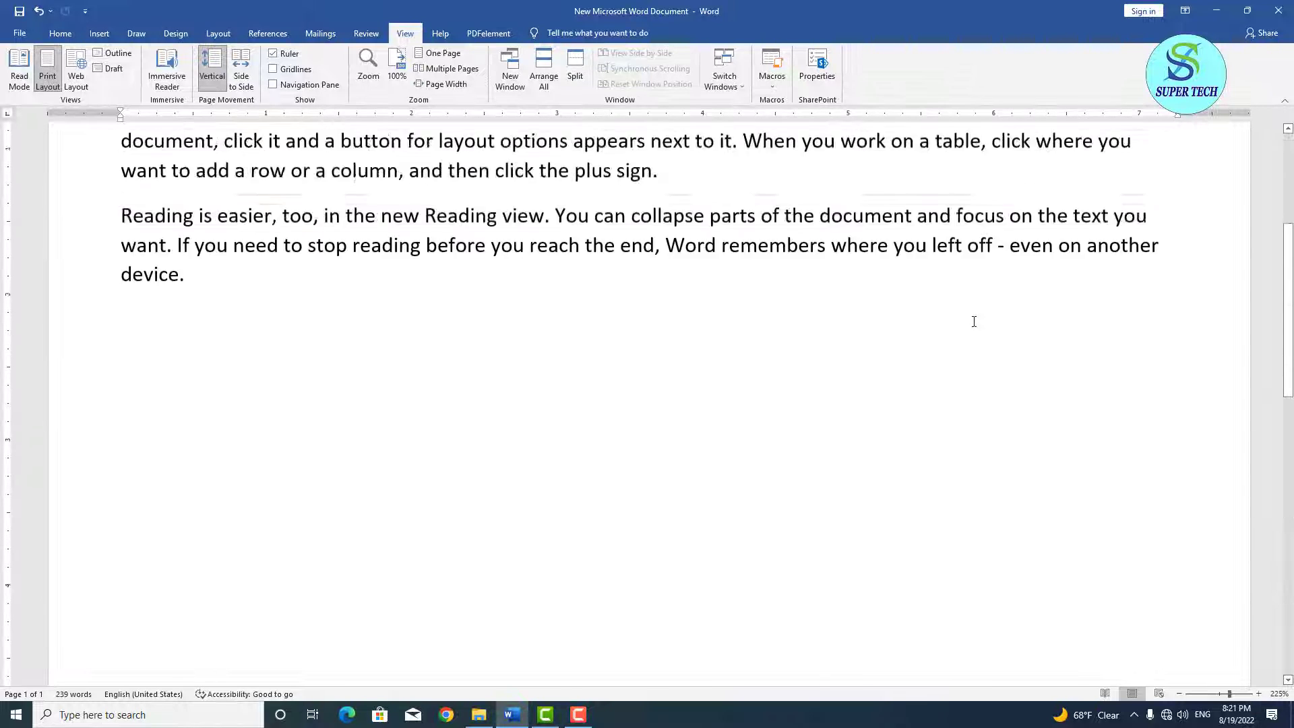
pyautogui.scroll(9, 974, 322)
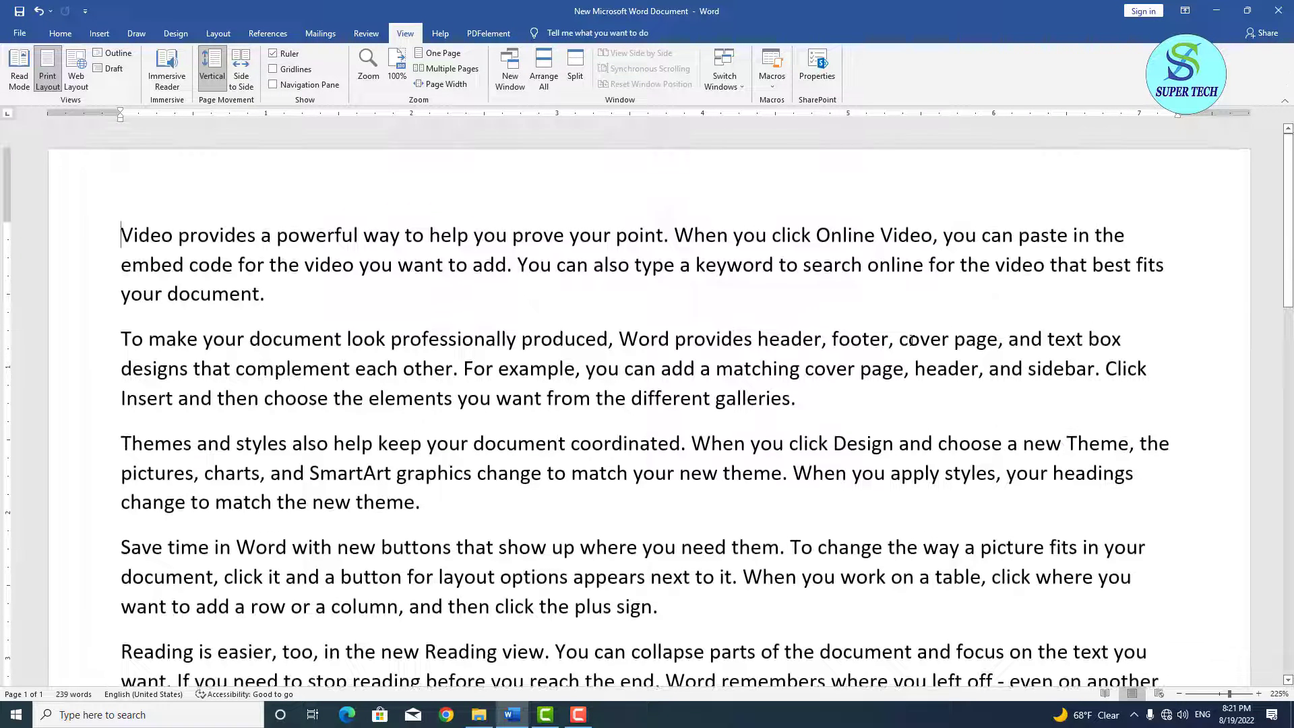
# Set the page movement to Side to Side and paste 13 copies of the whole sample text below the original
pyautogui.click(251, 73)
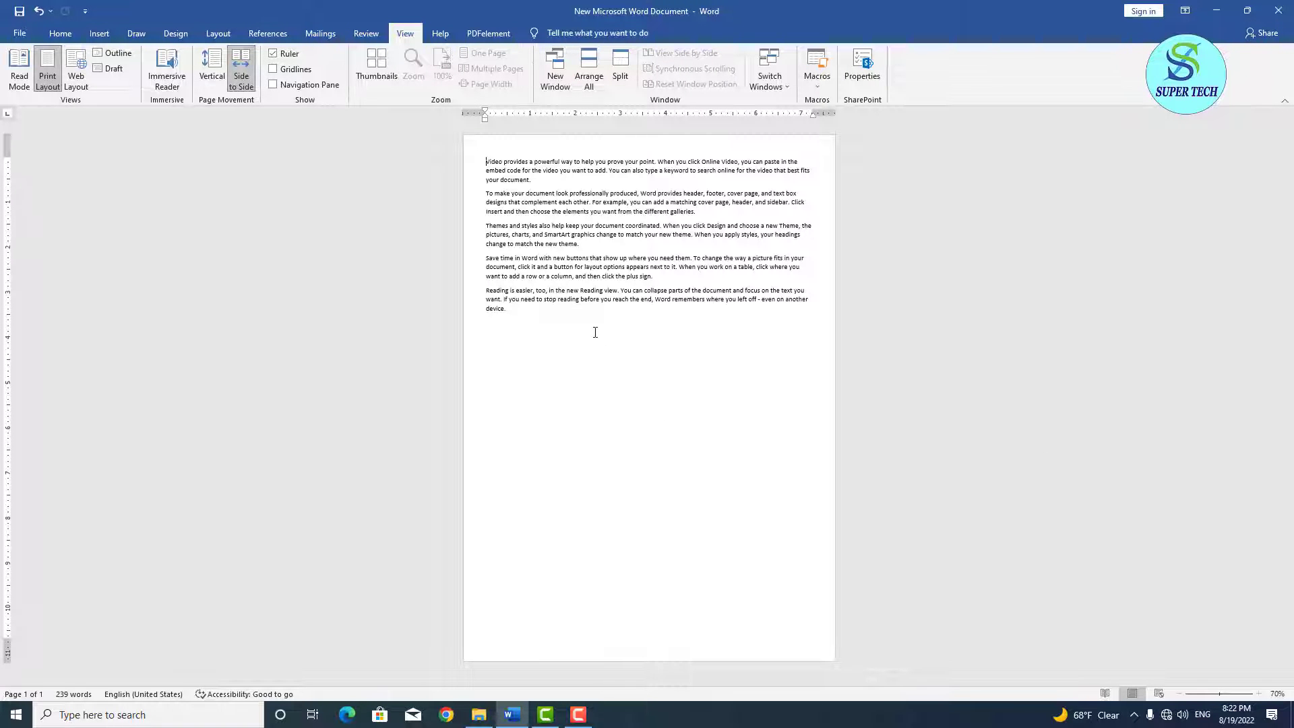
pyautogui.moveTo(493, 162); pyautogui.dragTo(651, 317)
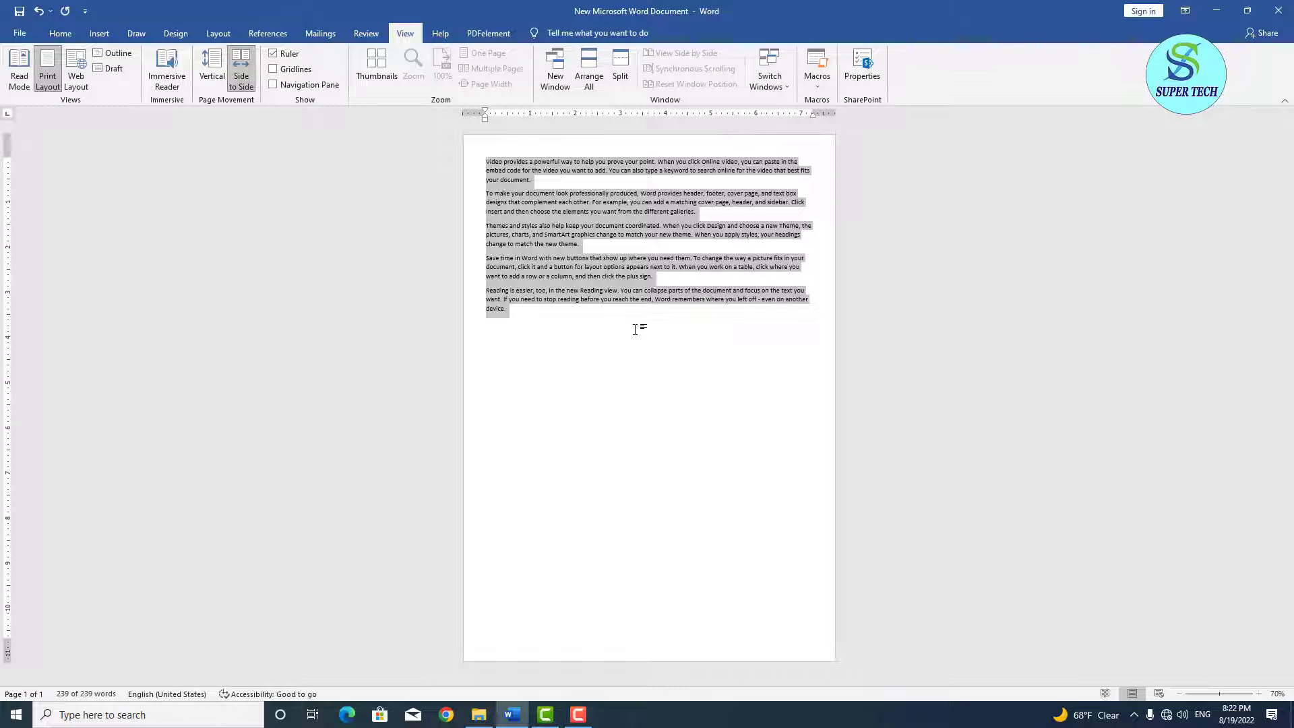
pyautogui.click(630, 328)
pyautogui.hotkey('ctrl', 'v')
pyautogui.hotkey('ctrl', 'v')
pyautogui.hotkey('ctrl', 'v')
pyautogui.hotkey('ctrl', 'v')
pyautogui.hotkey('ctrl', 'v')
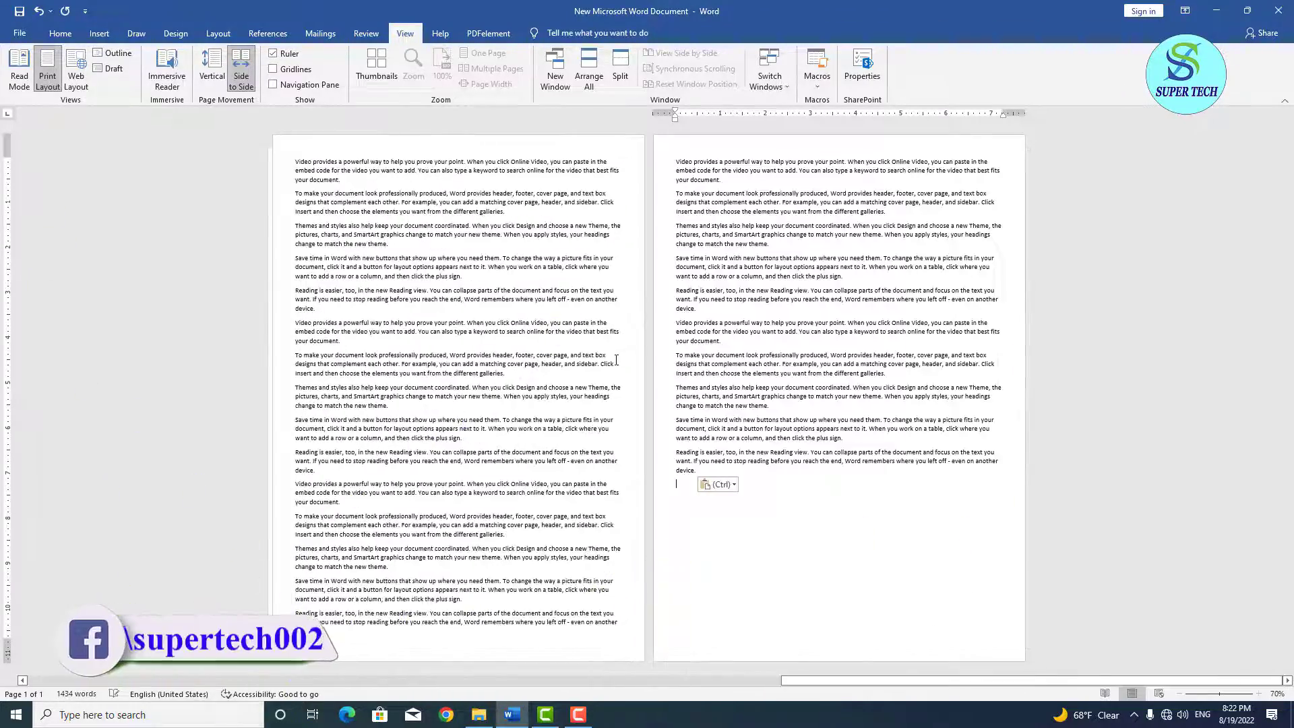
pyautogui.hotkey('ctrl', 'v')
pyautogui.hotkey('ctrl', 'v')
pyautogui.hotkey('ctrl', 'v')
pyautogui.hotkey('ctrl', 'v')
pyautogui.hotkey('ctrl', 'v')
pyautogui.hotkey('ctrl', 'v')
pyautogui.hotkey('ctrl', 'v')
pyautogui.hotkey('ctrl', 'v')
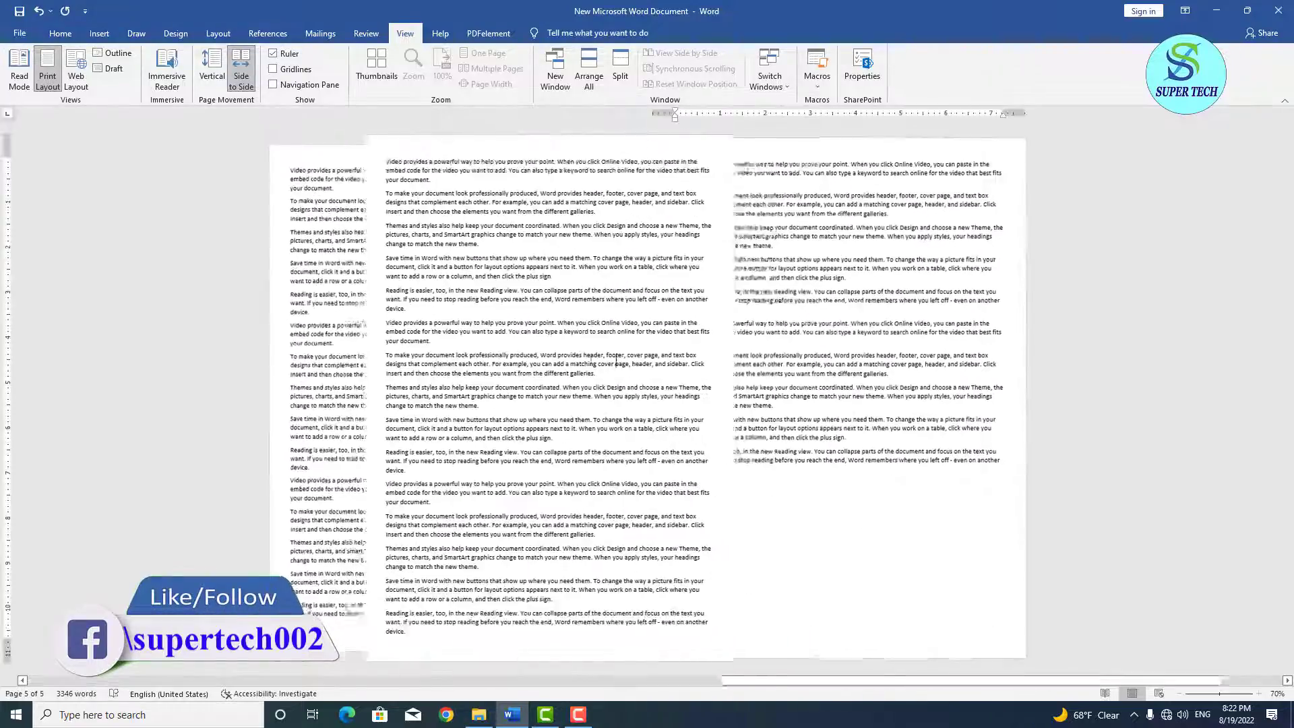
# Set the page movement back to Vertical and look through the multi-page document
pyautogui.click(217, 87)
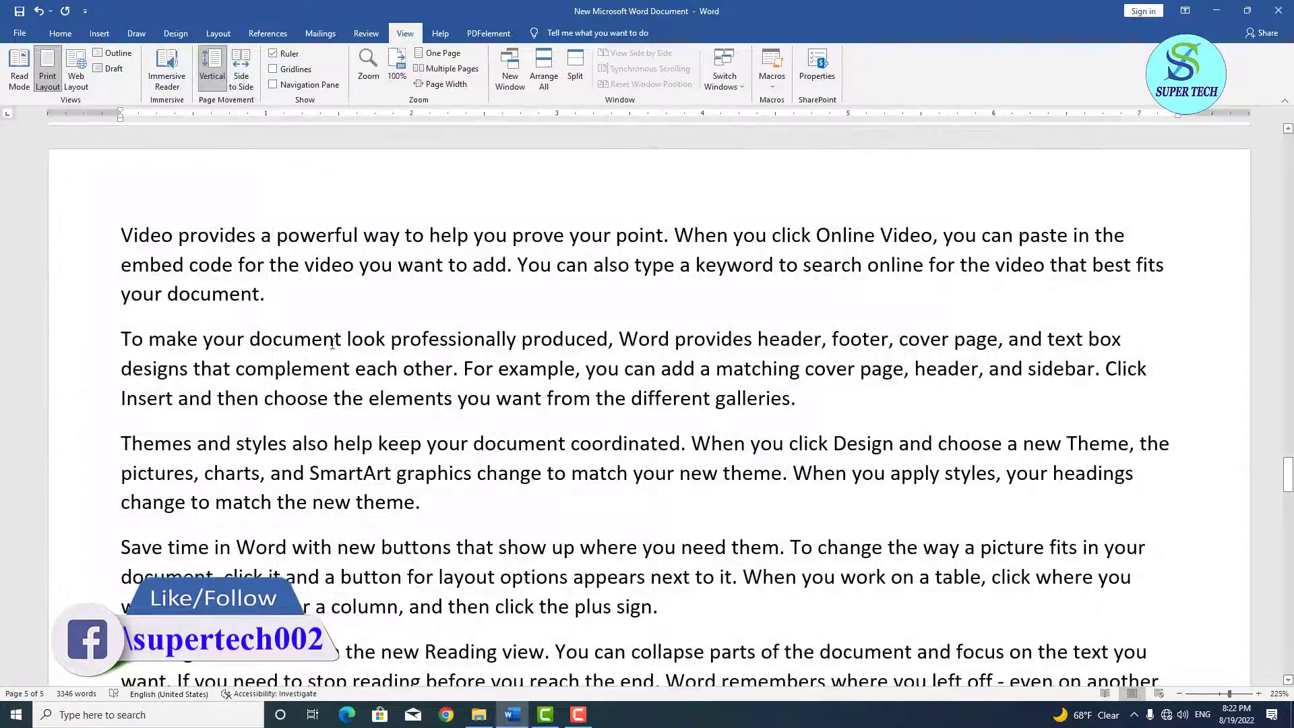
pyautogui.scroll(-10, 476, 375)
pyautogui.scroll(15, 475, 375)
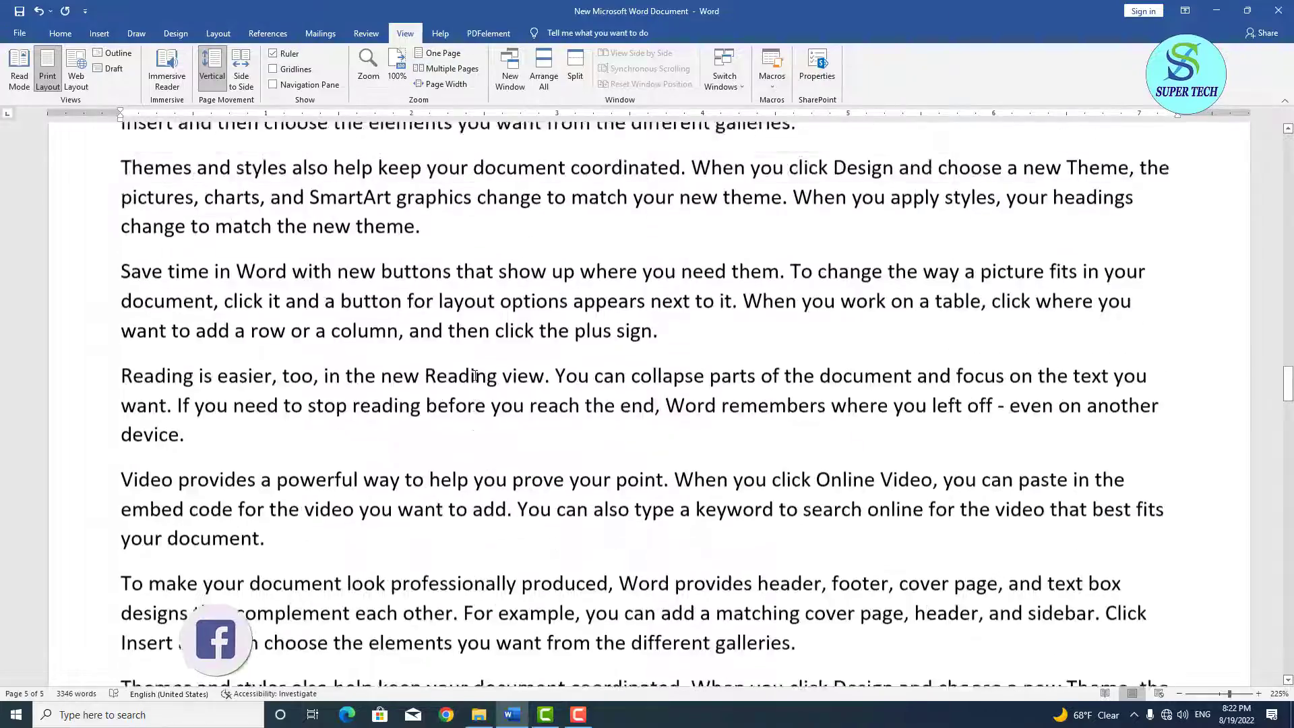
pyautogui.scroll(10, 475, 375)
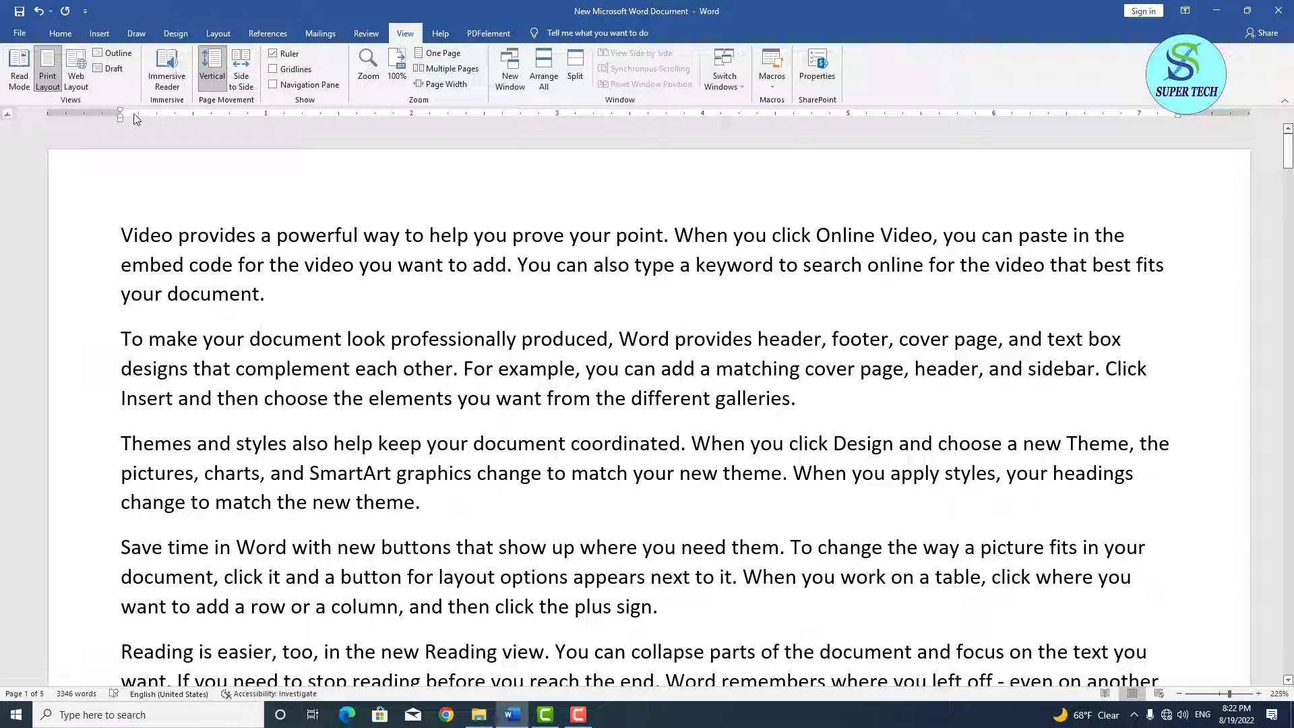
pyautogui.scroll(-6, 842, 245)
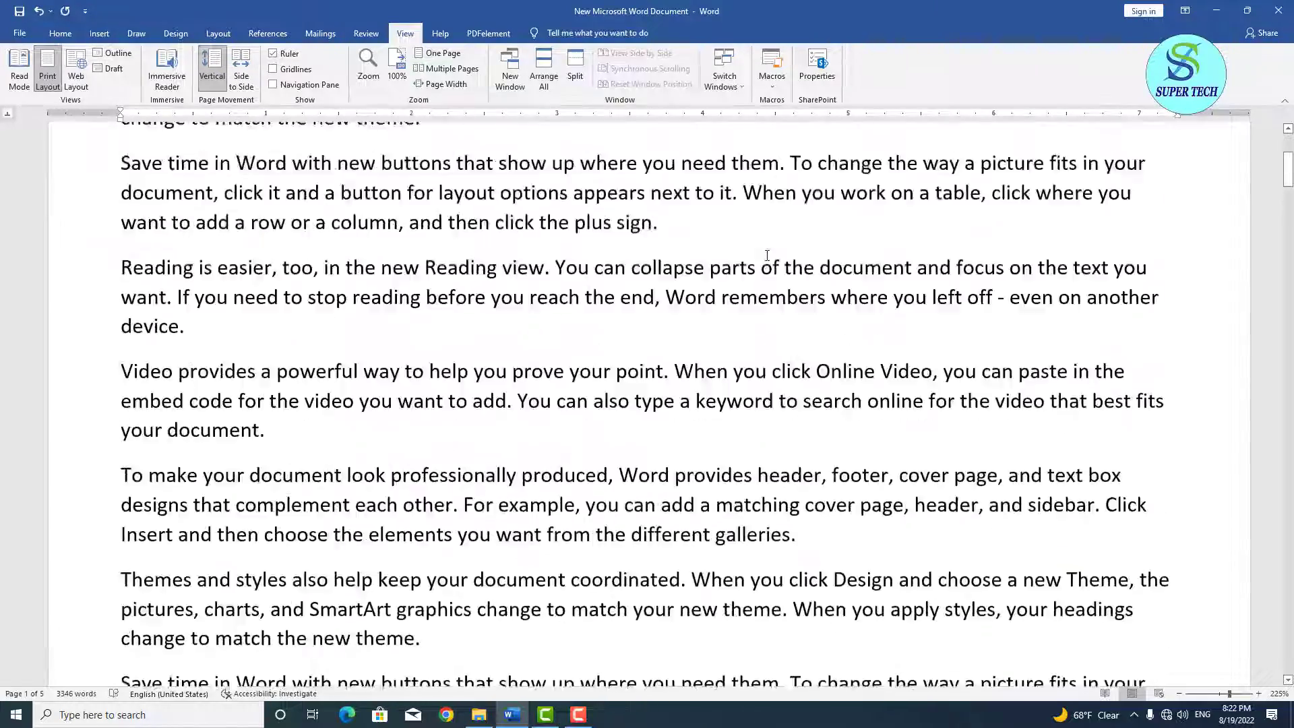
pyautogui.scroll(6, 767, 256)
pyautogui.scroll(-5, 767, 256)
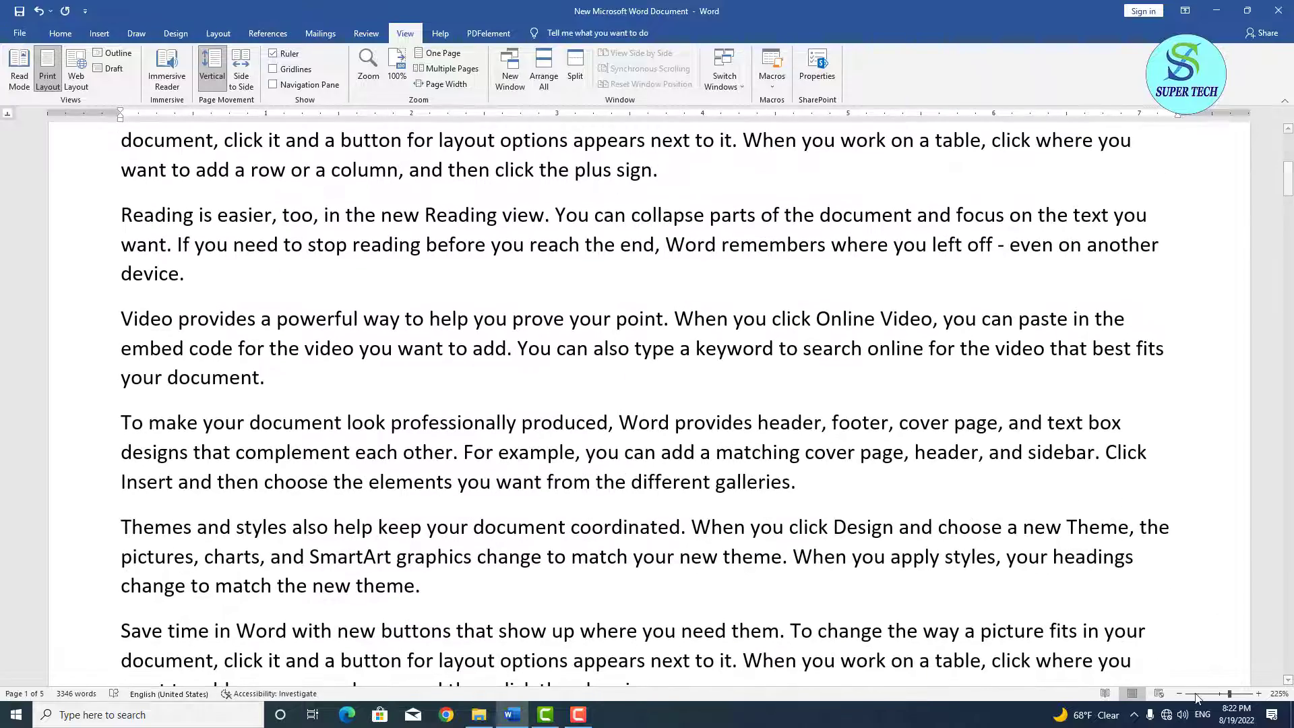
# Reduce the document's zoom to 110%
pyautogui.click(1179, 694)
pyautogui.click(1185, 695)
pyautogui.click(1184, 695)
pyautogui.click(1184, 694)
pyautogui.click(1185, 694)
pyautogui.click(1185, 695)
pyautogui.click(1184, 695)
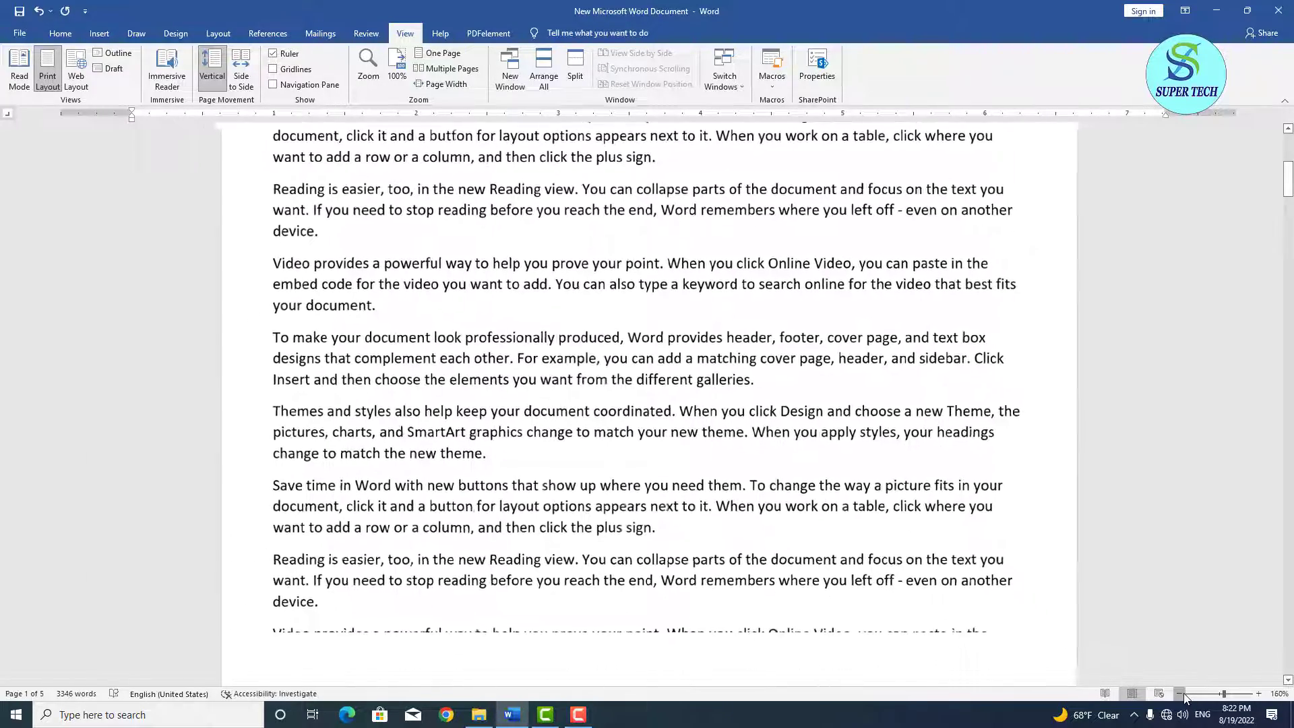
pyautogui.click(1185, 694)
pyautogui.click(1185, 694)
pyautogui.click(1185, 694)
pyautogui.click(1184, 694)
pyautogui.click(1185, 694)
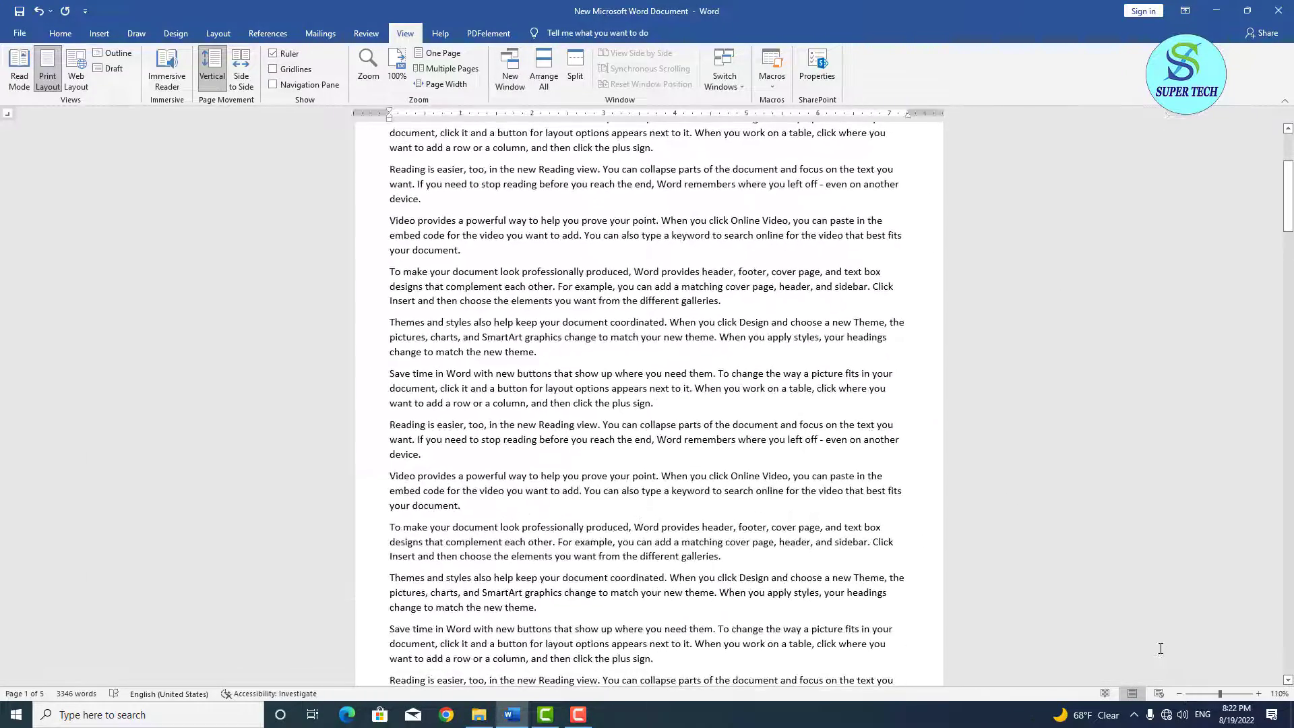
# Toggle the ruler off and back on twice
pyautogui.click(290, 59)
pyautogui.click(290, 58)
pyautogui.click(291, 59)
pyautogui.click(290, 58)
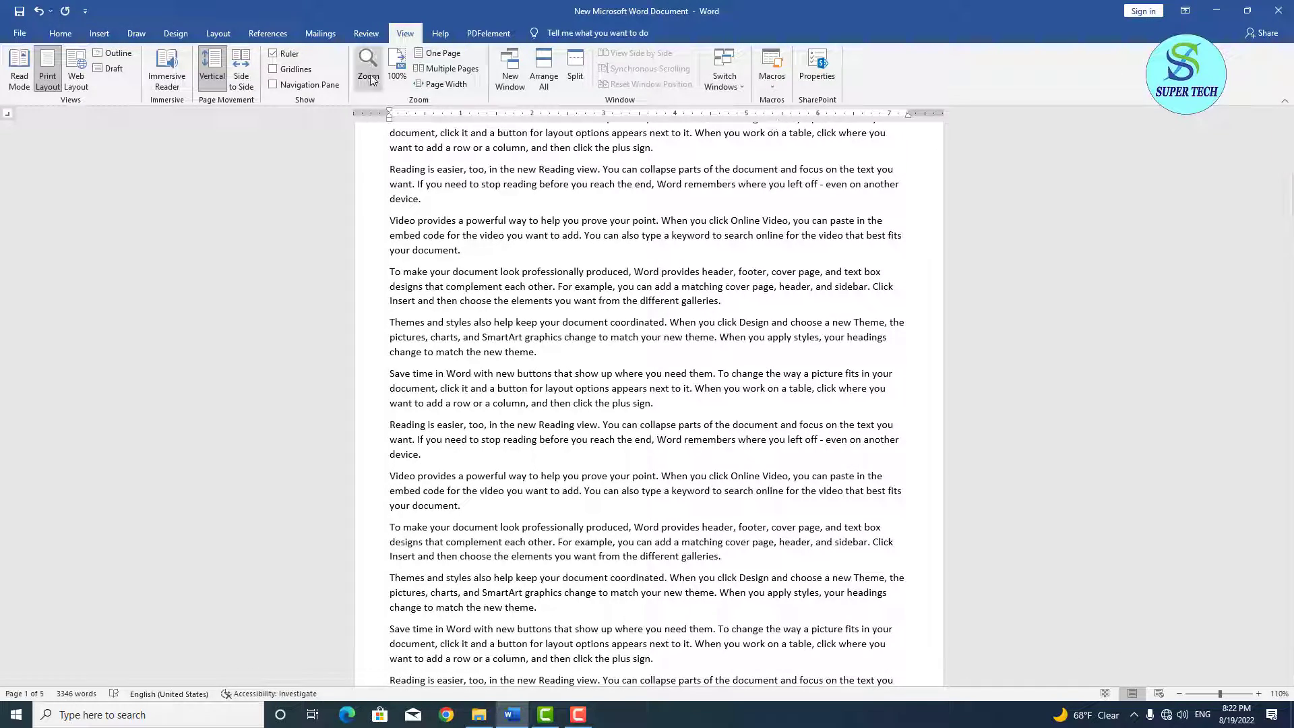
# Show the gridlines on the pages and inspect them through to the end of the document
pyautogui.click(298, 70)
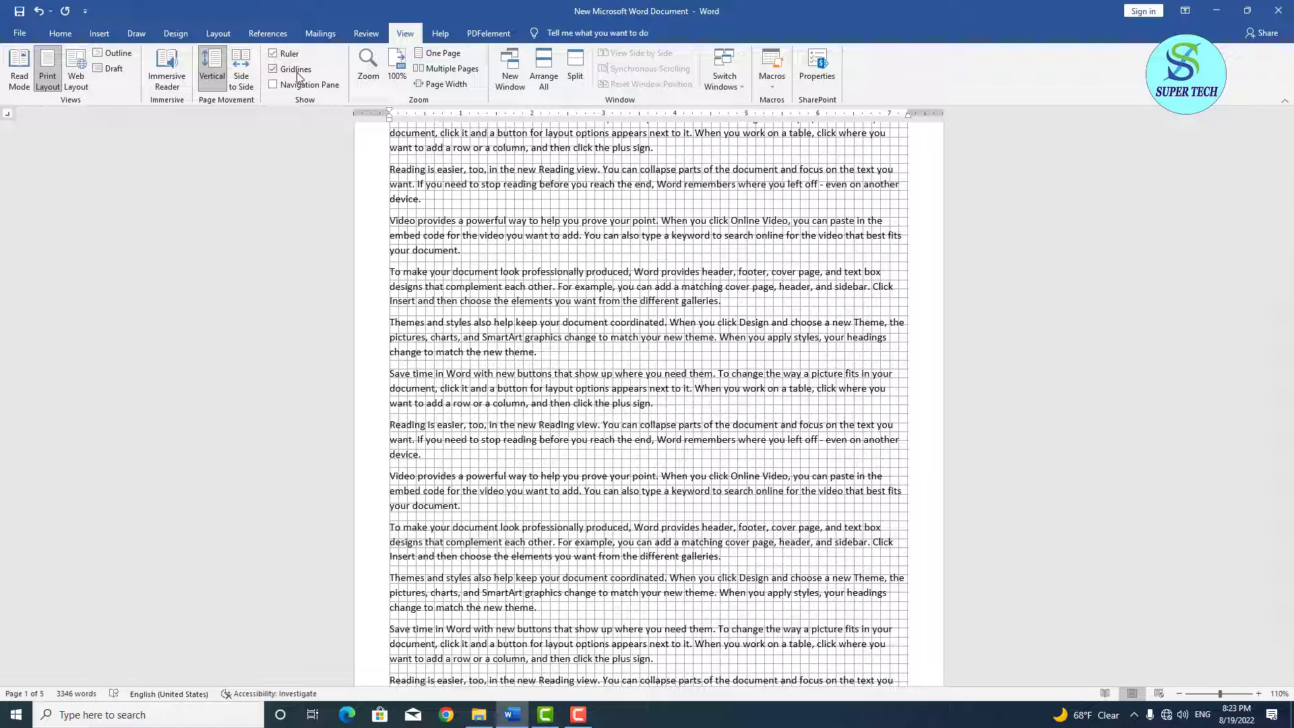
pyautogui.scroll(-3, 745, 457)
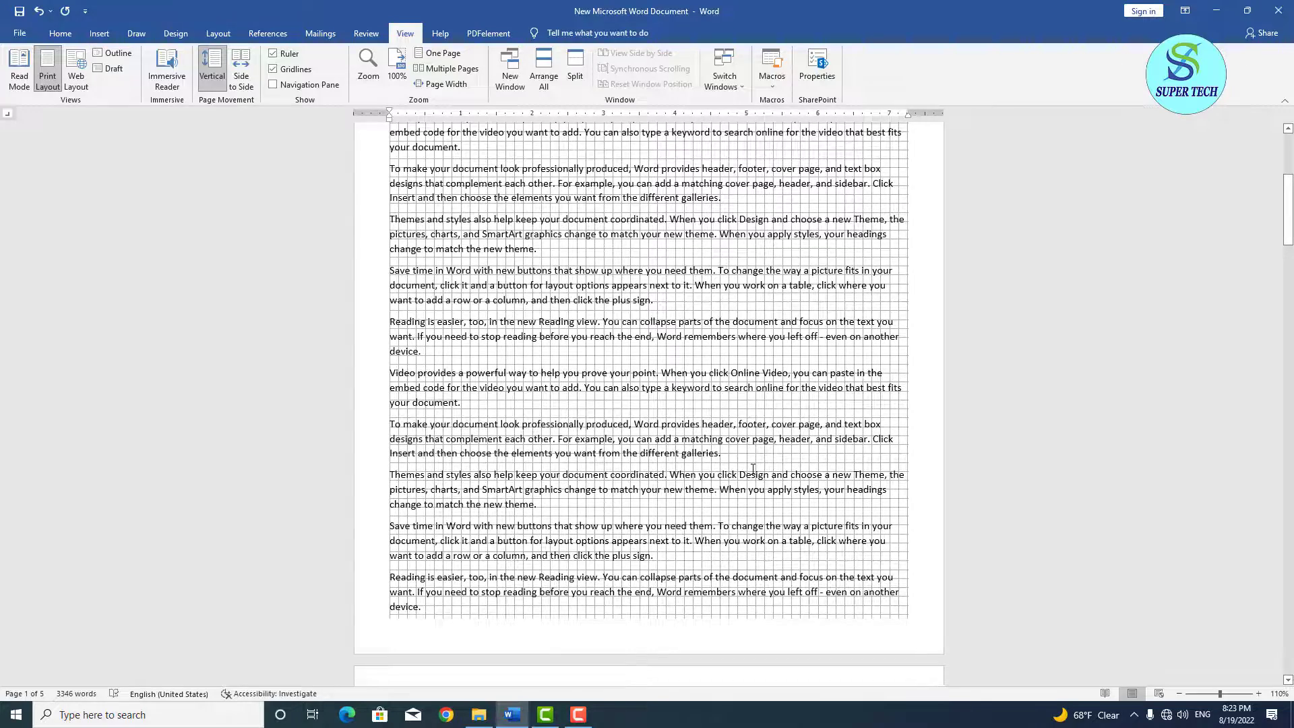
pyautogui.scroll(-10, 754, 468)
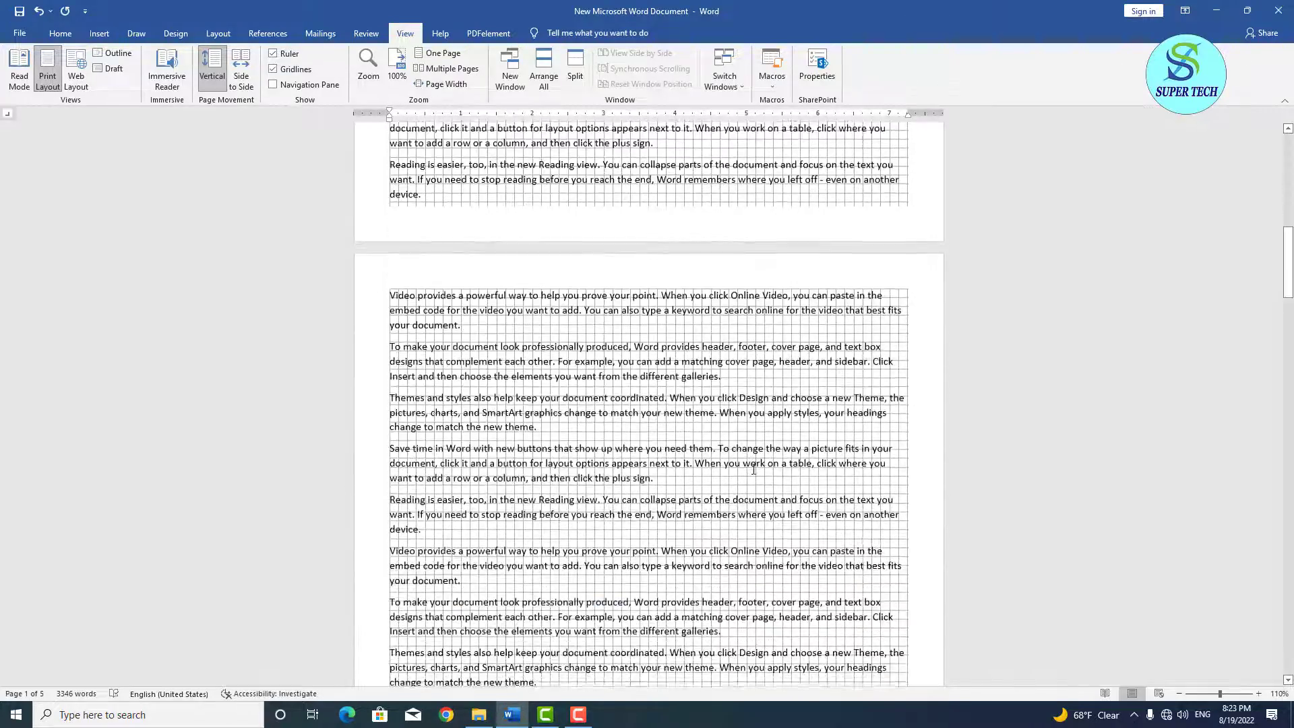
pyautogui.scroll(-15, 753, 469)
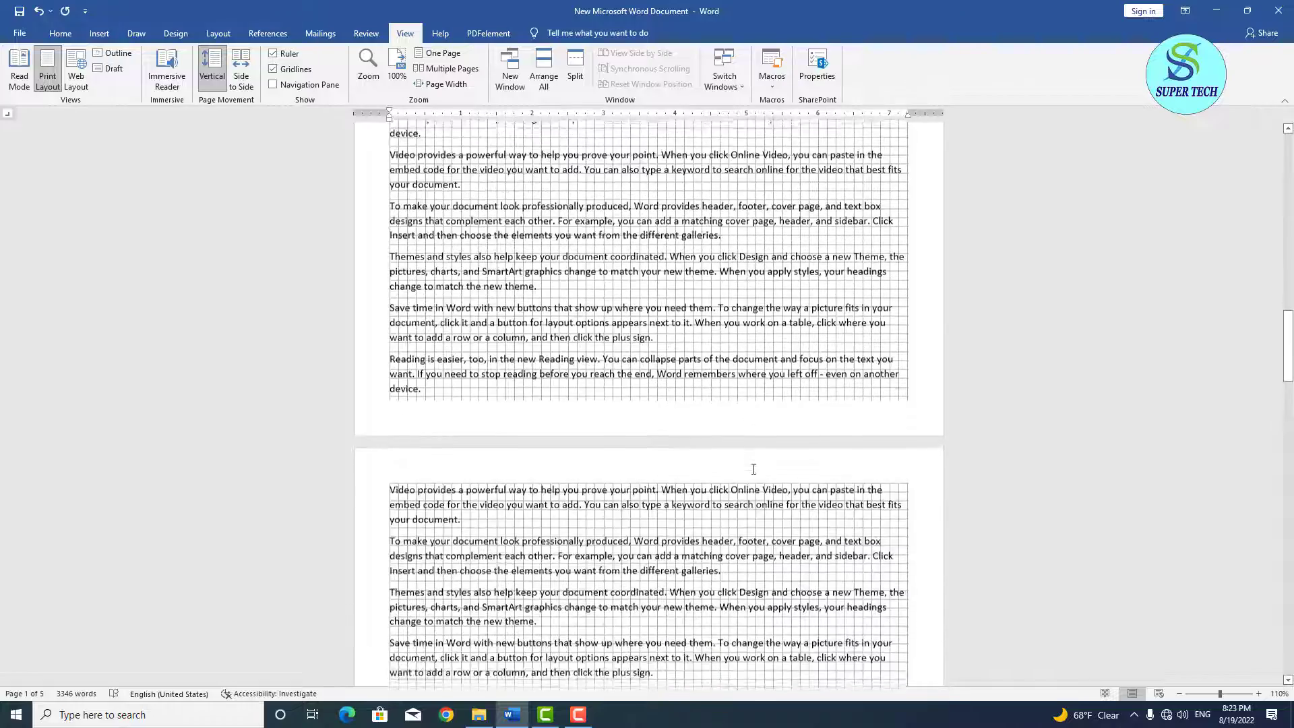
pyautogui.scroll(-8, 754, 469)
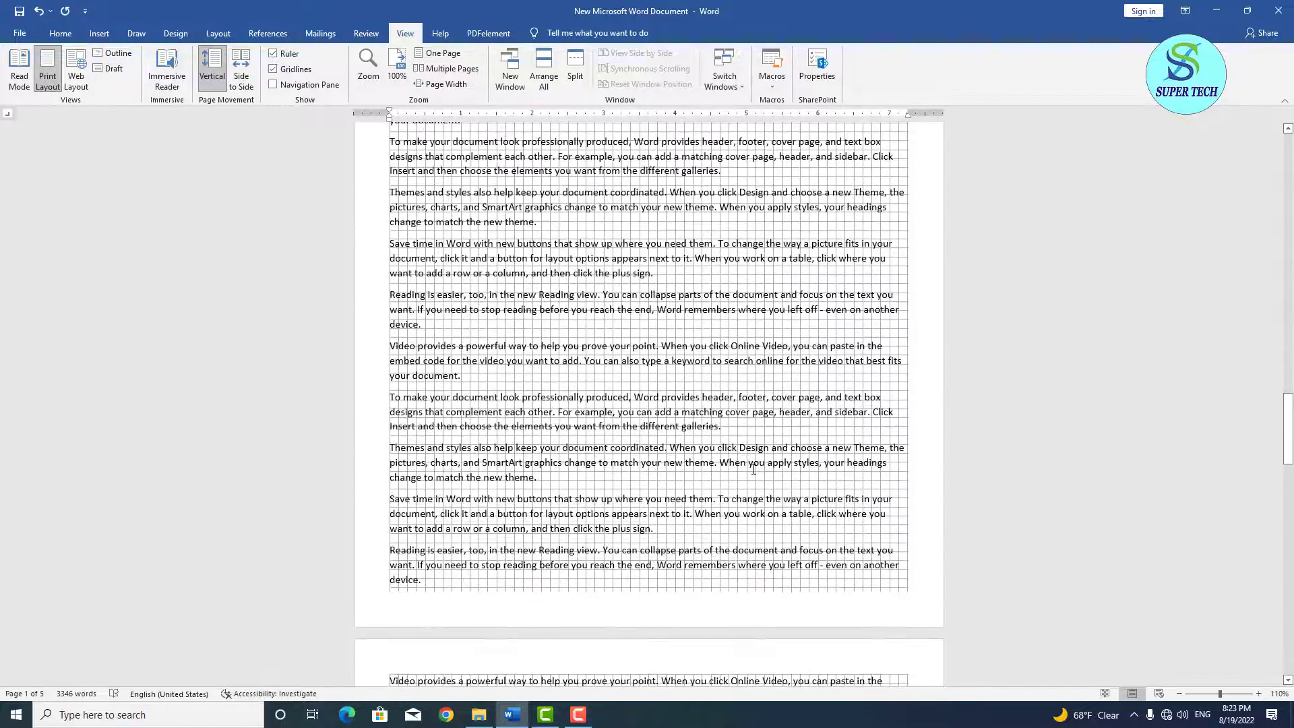
pyautogui.scroll(-12, 739, 468)
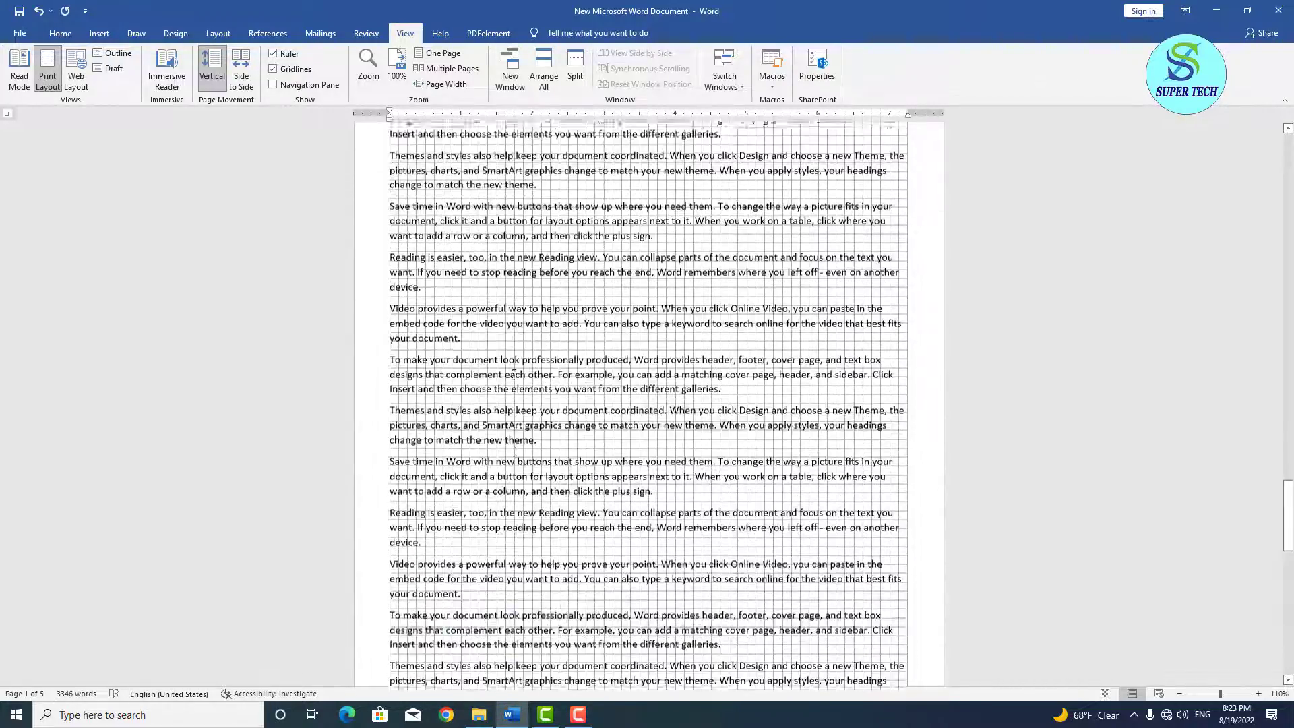
pyautogui.scroll(-10, 523, 369)
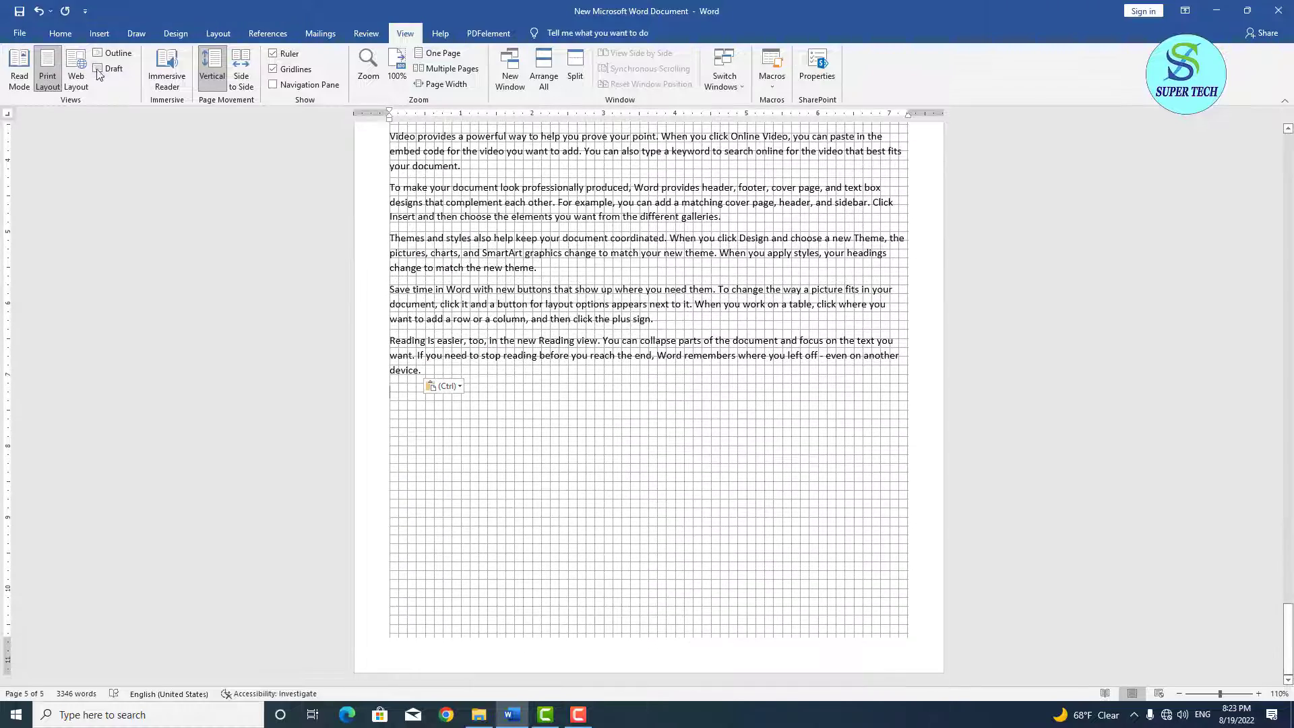
# Draw a rectangle along the gridlines in the empty area below the last paragraph on page 5
pyautogui.click(99, 33)
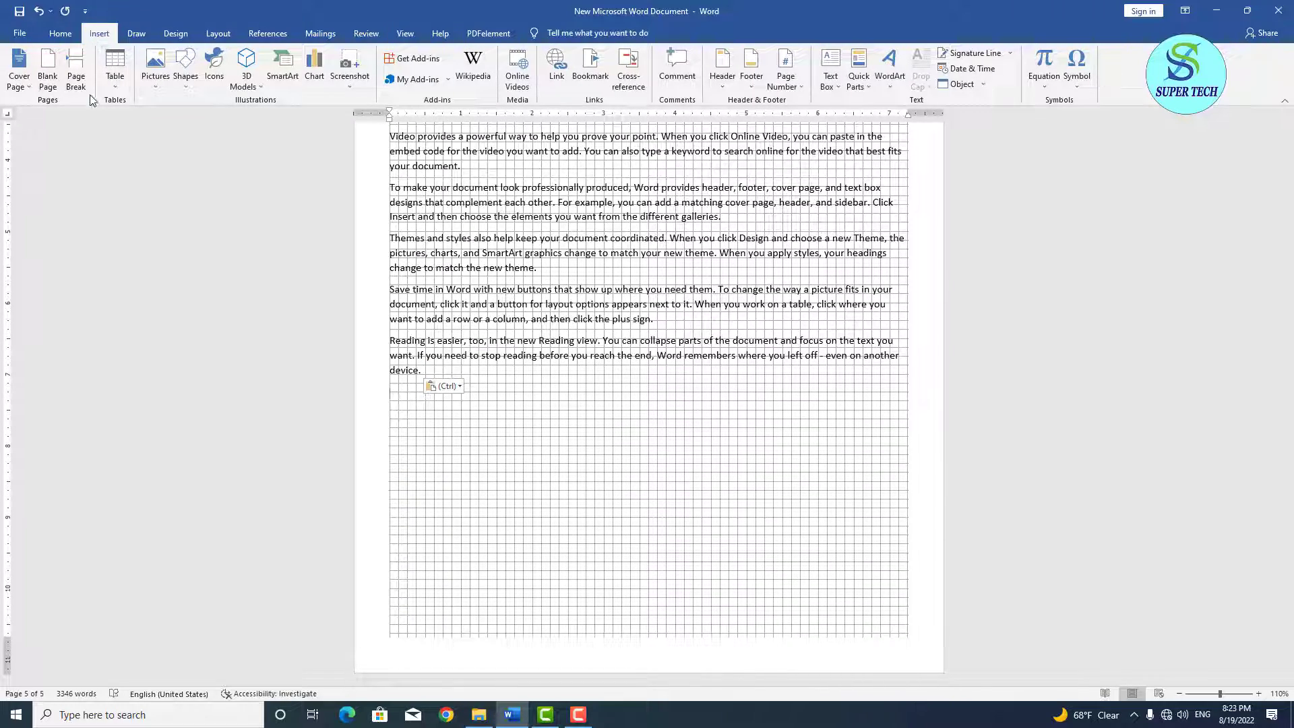
pyautogui.click(185, 85)
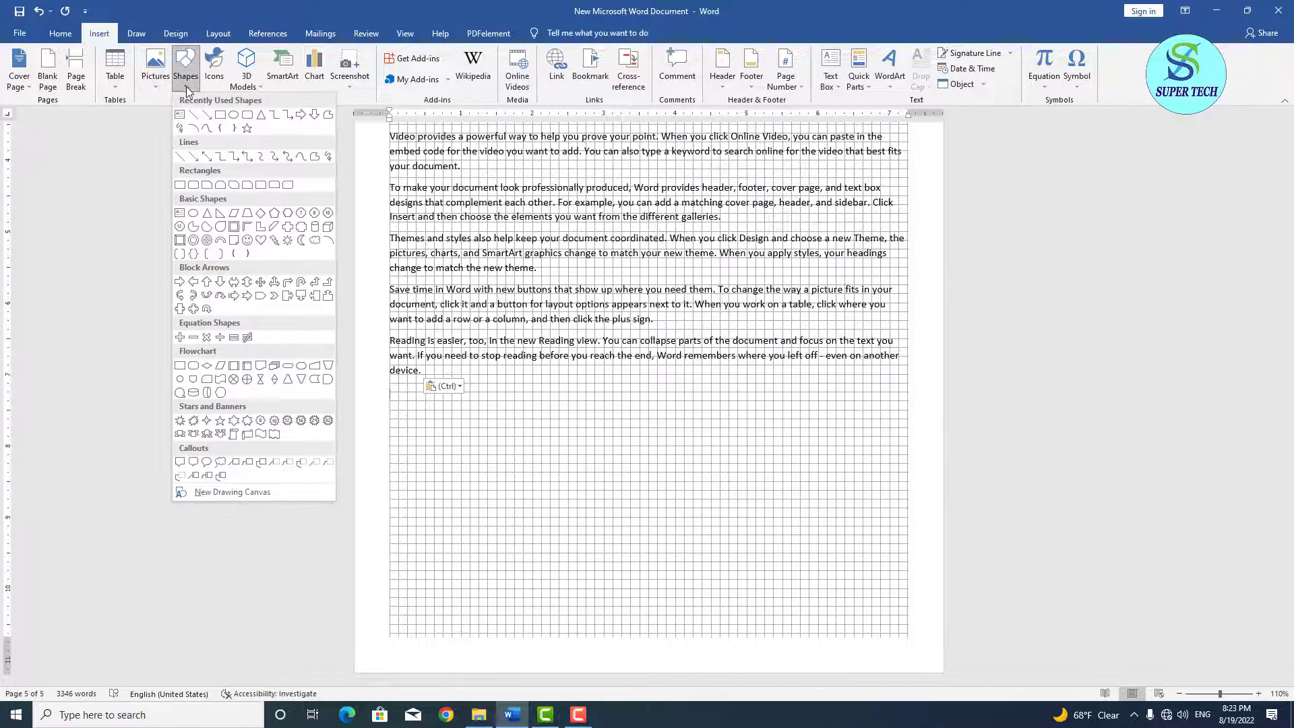
pyautogui.click(221, 115)
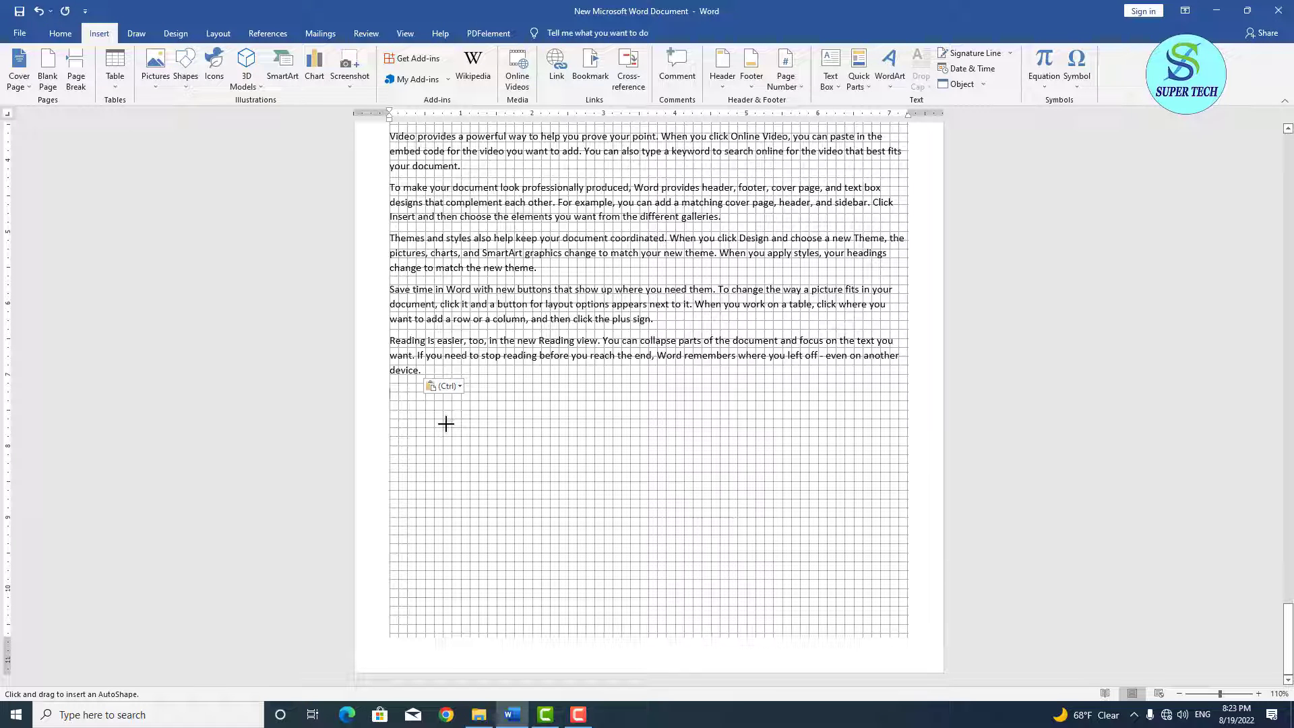
pyautogui.moveTo(442, 419); pyautogui.dragTo(493, 449)
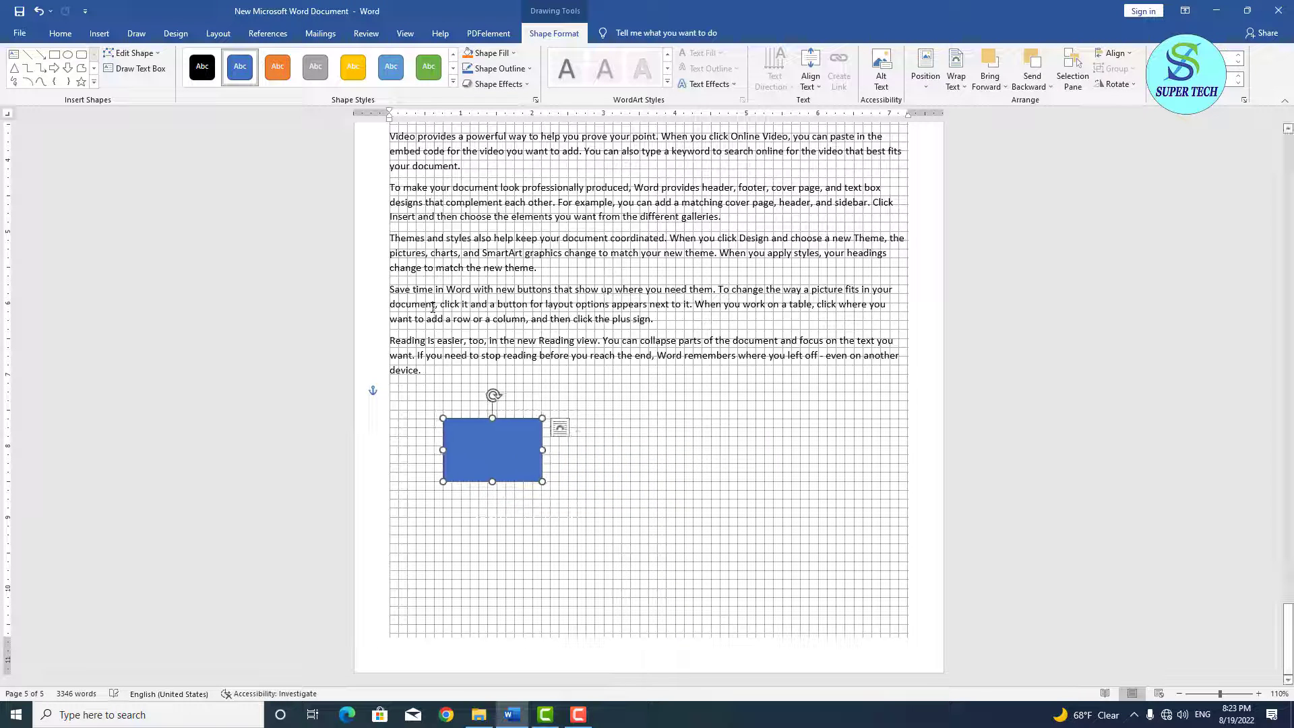
# Draw a second rectangle to the right of the first, level with it, and give it the gold shape style
pyautogui.click(55, 56)
pyautogui.moveTo(613, 410); pyautogui.dragTo(728, 472)
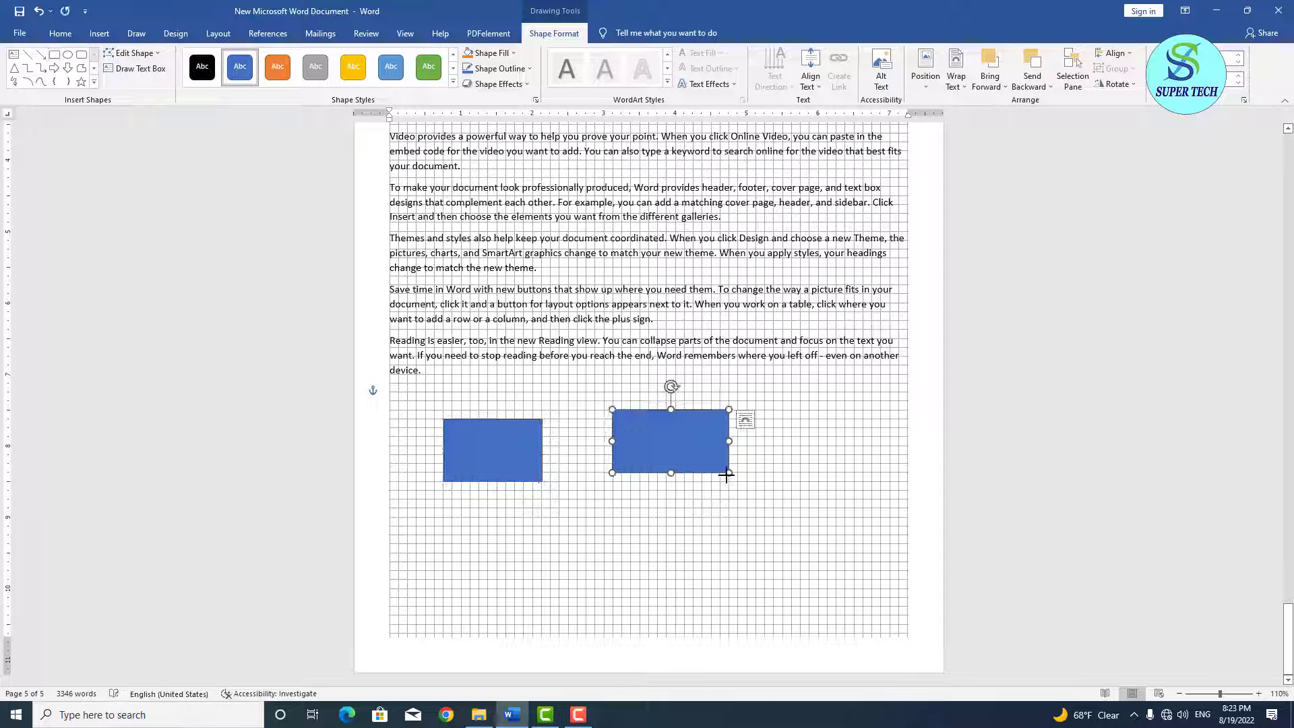
pyautogui.moveTo(664, 442); pyautogui.dragTo(627, 447)
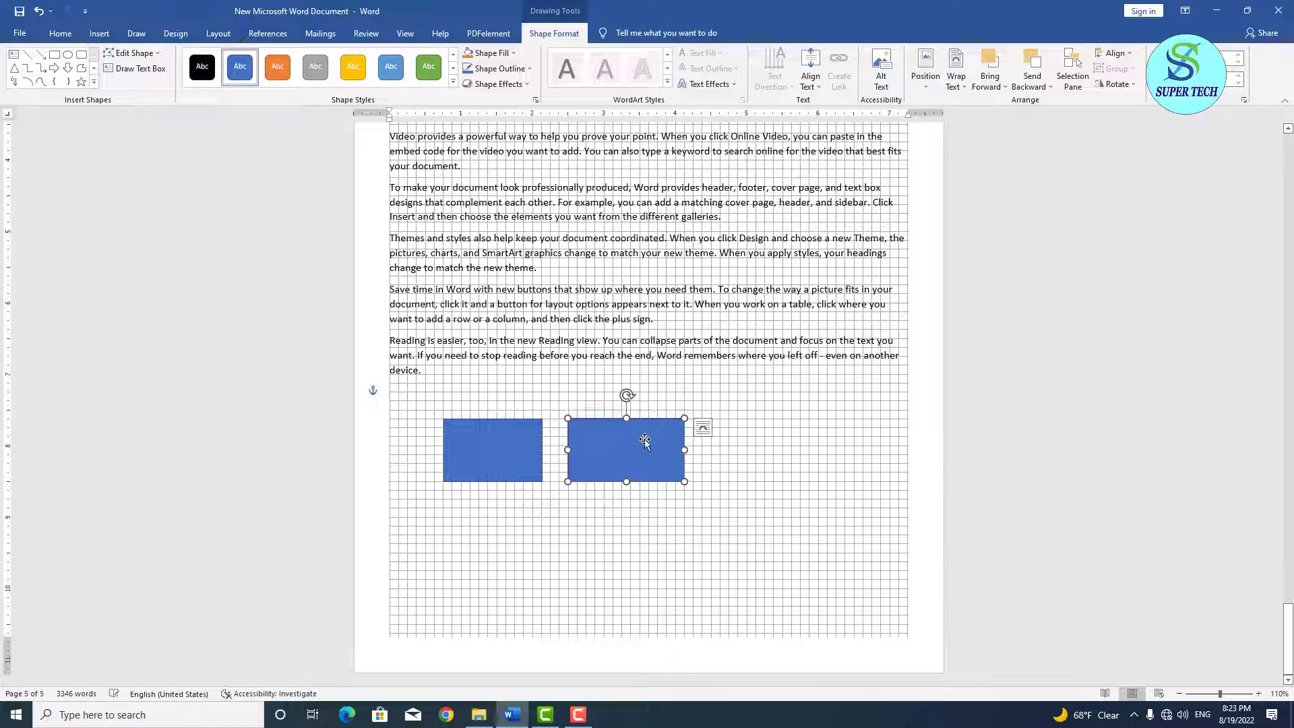
pyautogui.click(353, 67)
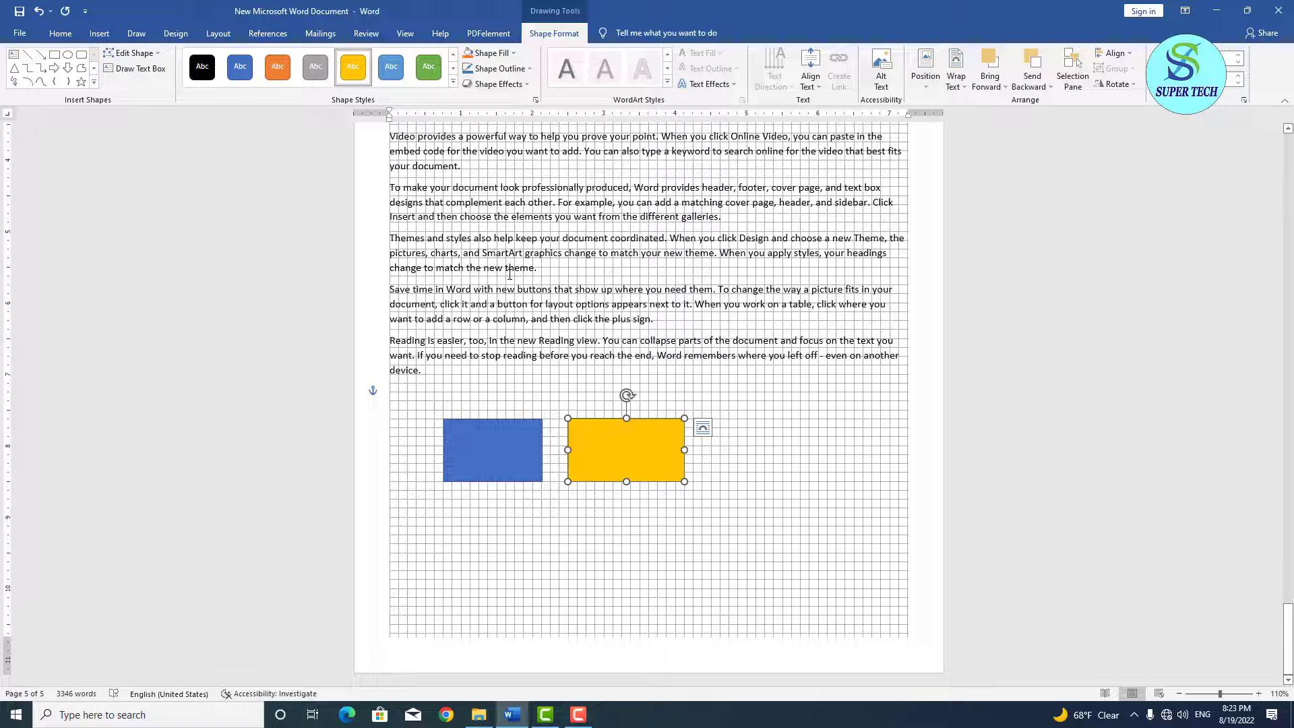
# Hide the gridlines and show the Navigation Pane
pyautogui.click(407, 40)
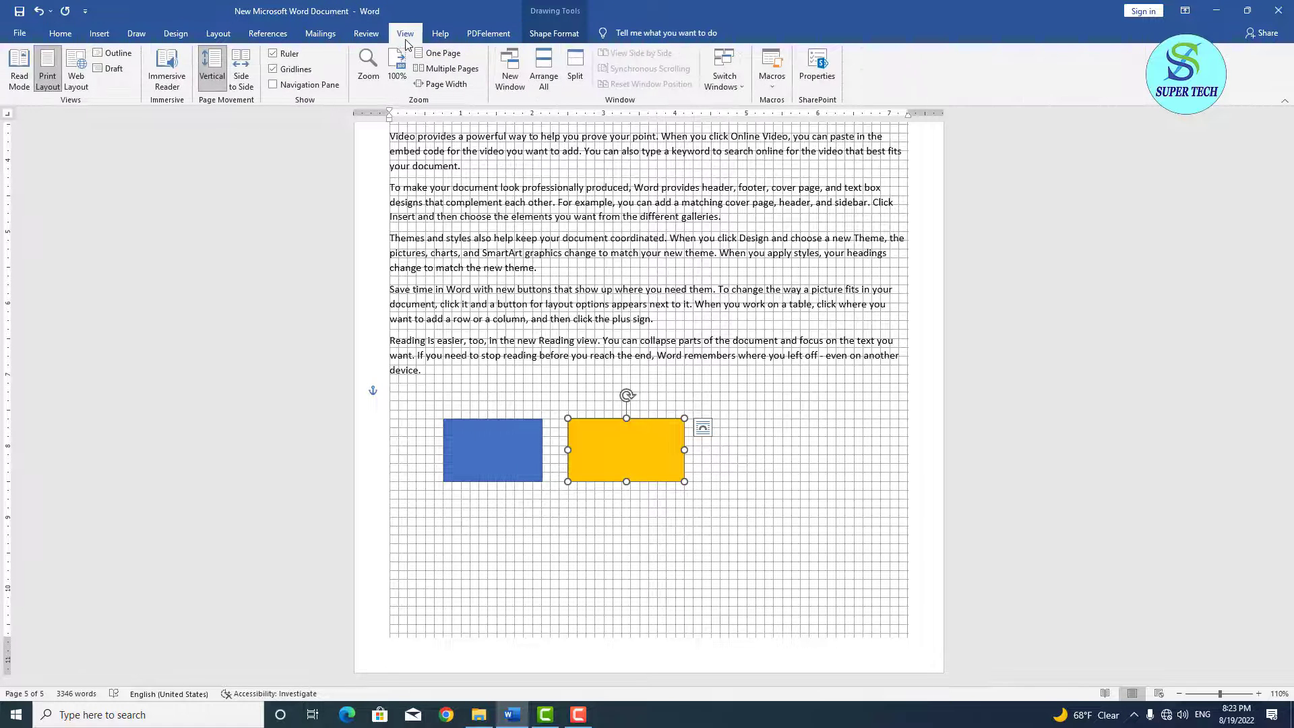
pyautogui.click(289, 74)
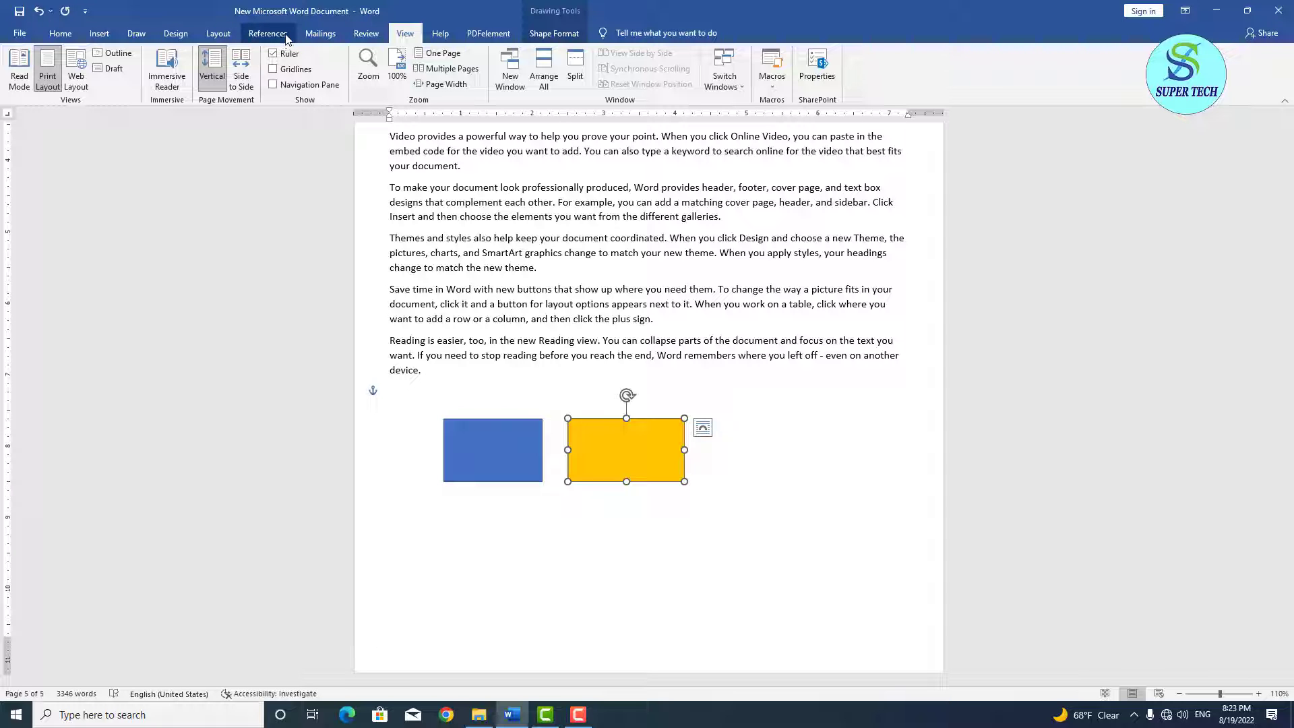
pyautogui.click(310, 85)
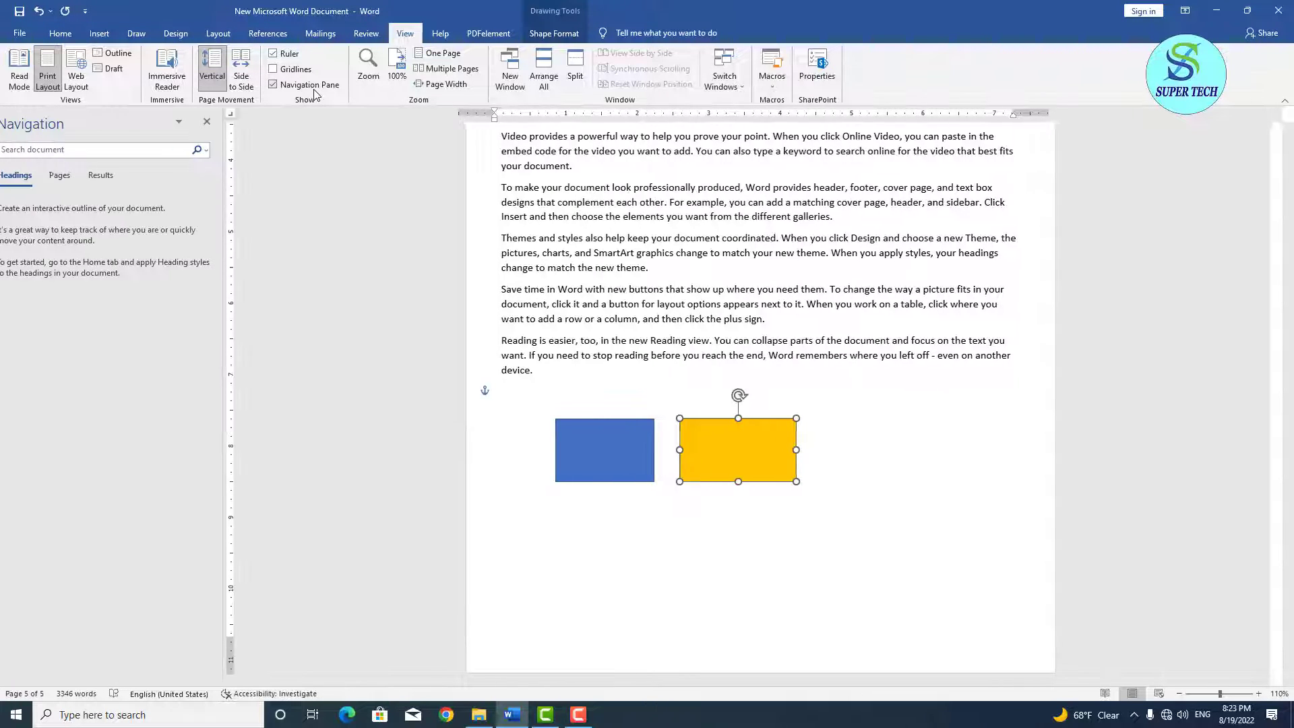
# Search the document for "video" from the Navigation Pane and look over the highlighted matches on the first page
pyautogui.click(141, 147)
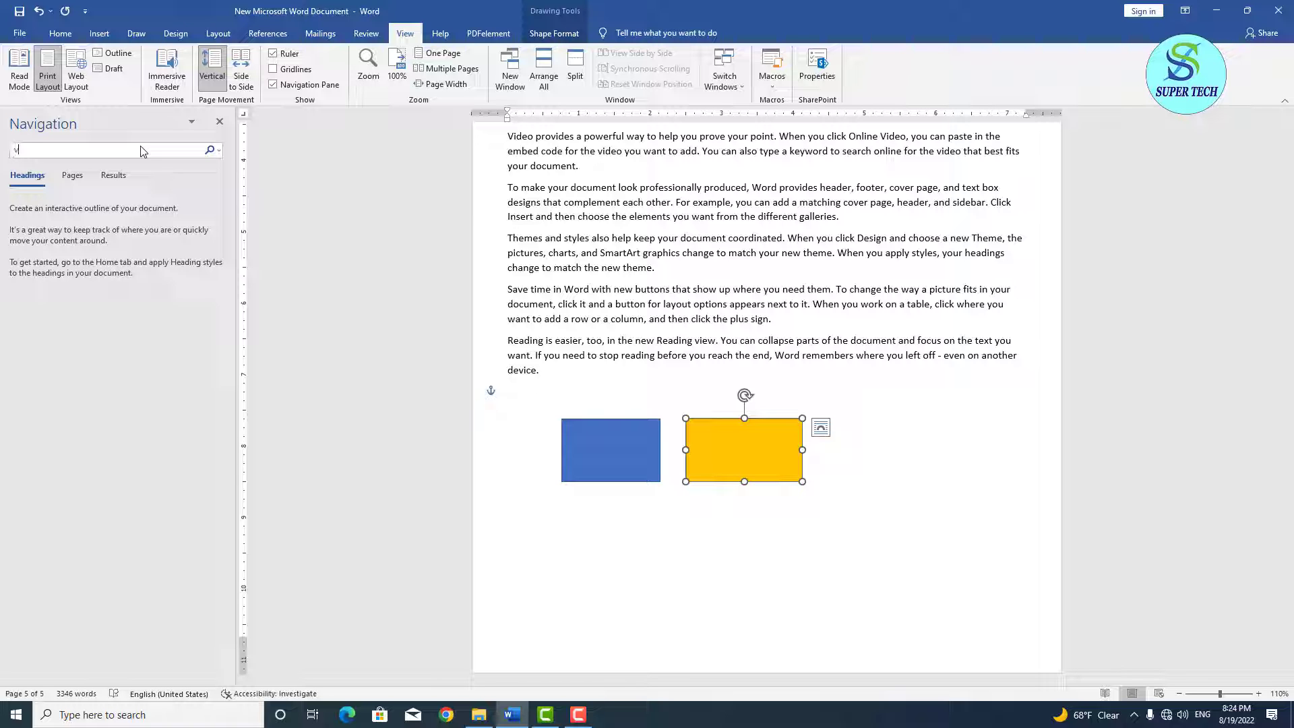
pyautogui.press('Return')
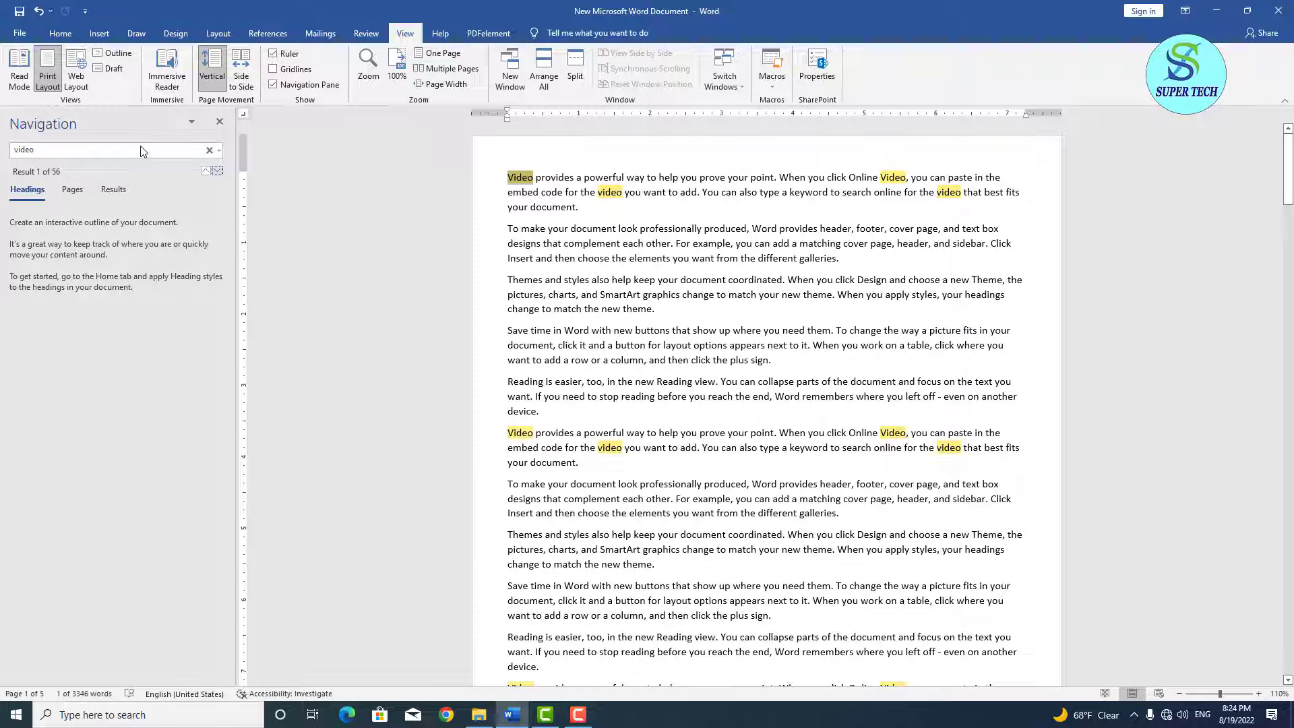
pyautogui.scroll(-4, 919, 393)
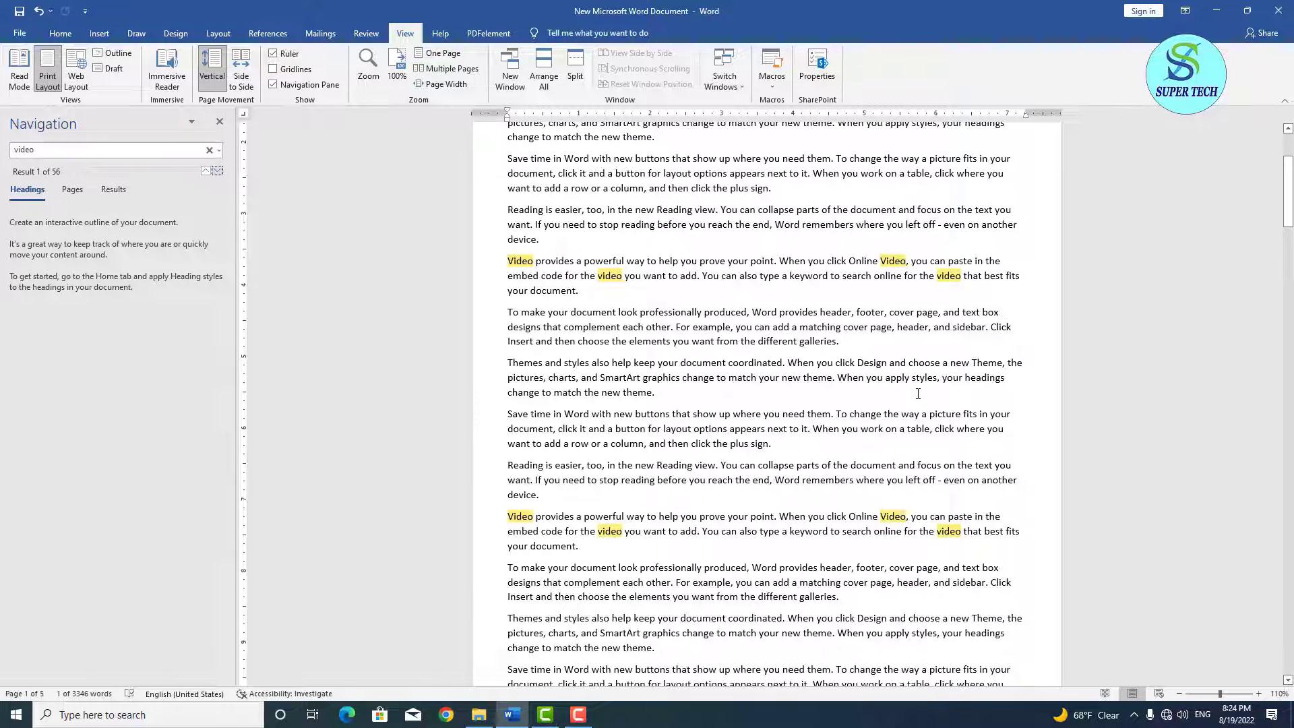
# Browse the Navigation Pane's page thumbnails, search results and headings, and hide the pane
pyautogui.click(68, 192)
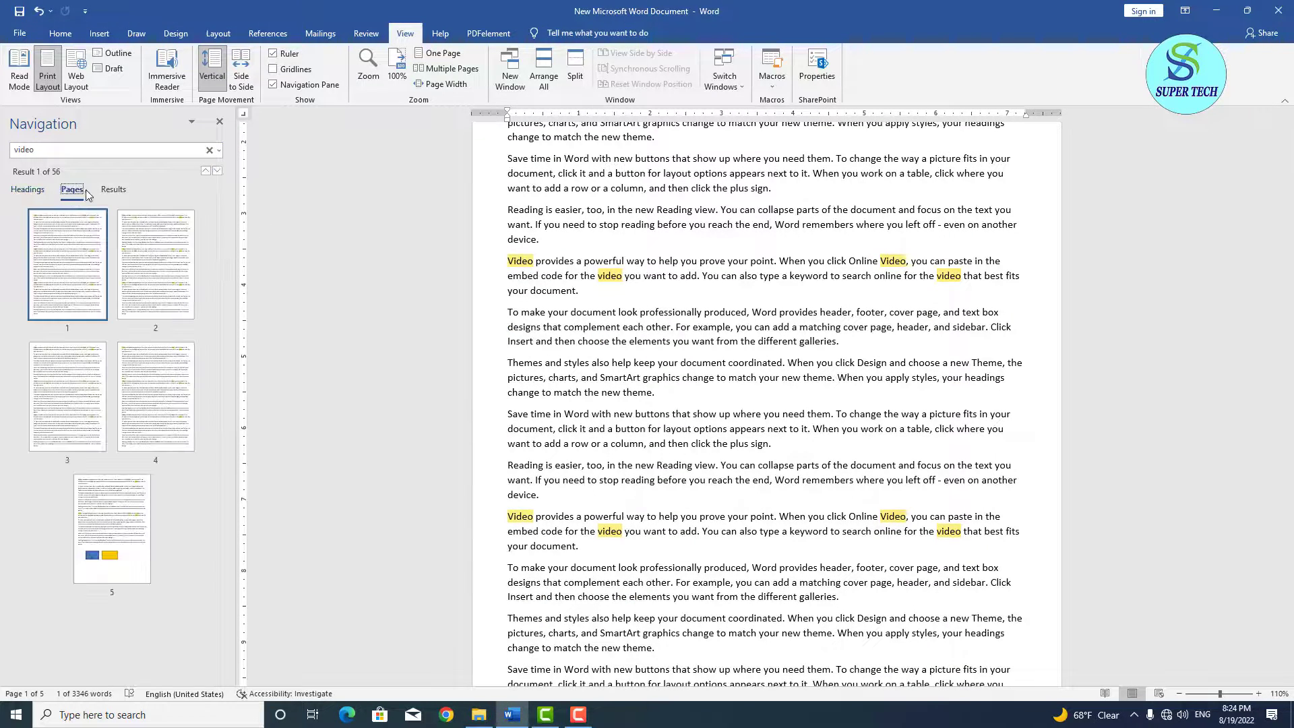
pyautogui.click(113, 190)
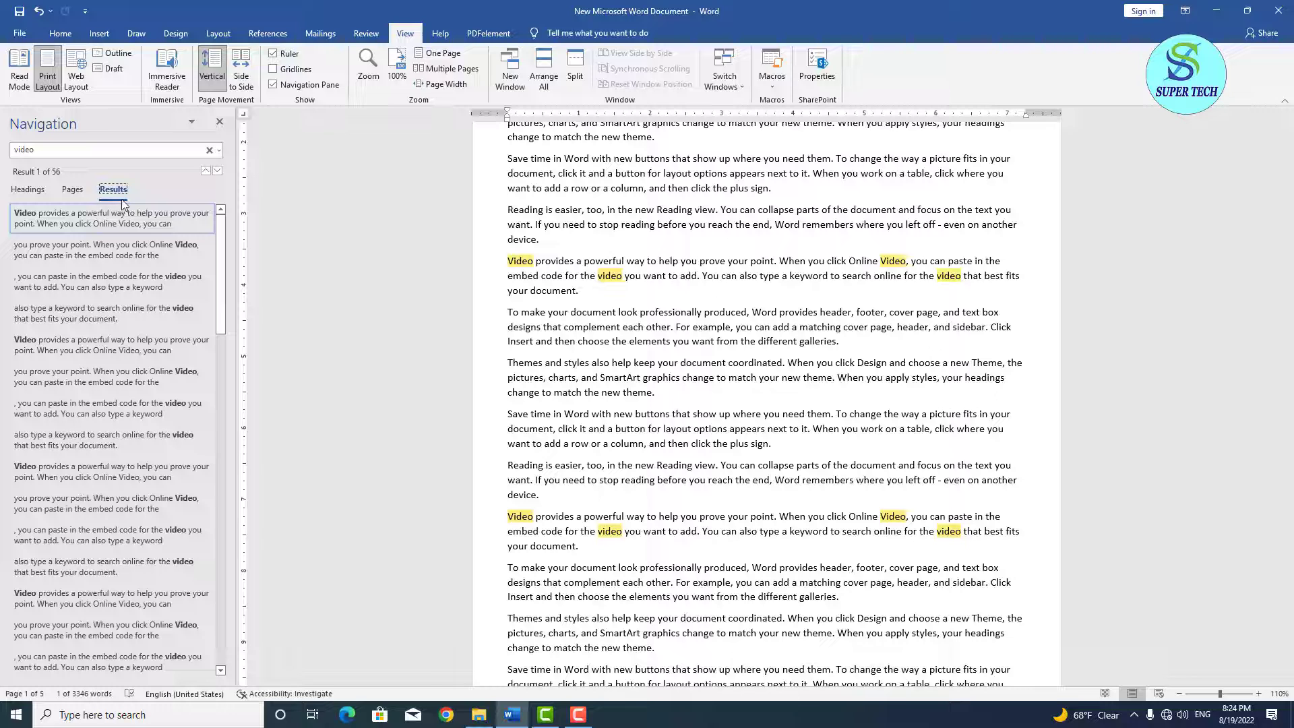
pyautogui.scroll(-10, 135, 284)
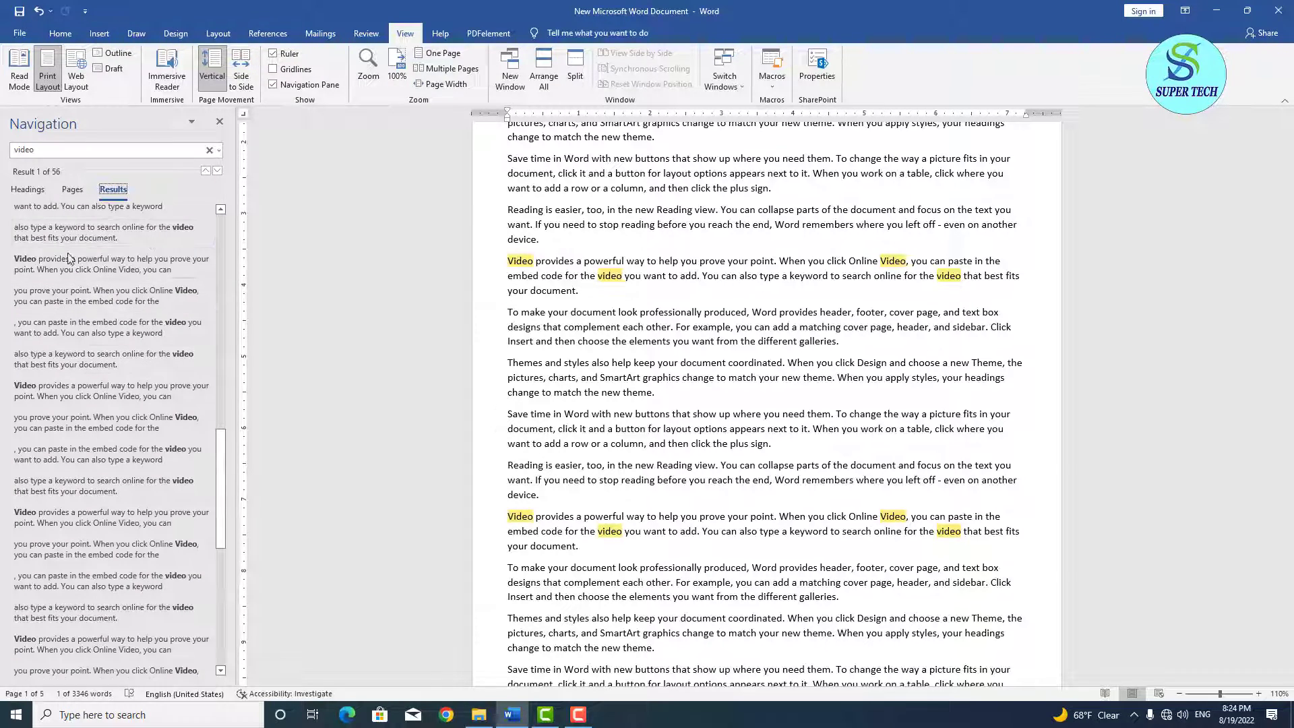
pyautogui.click(26, 190)
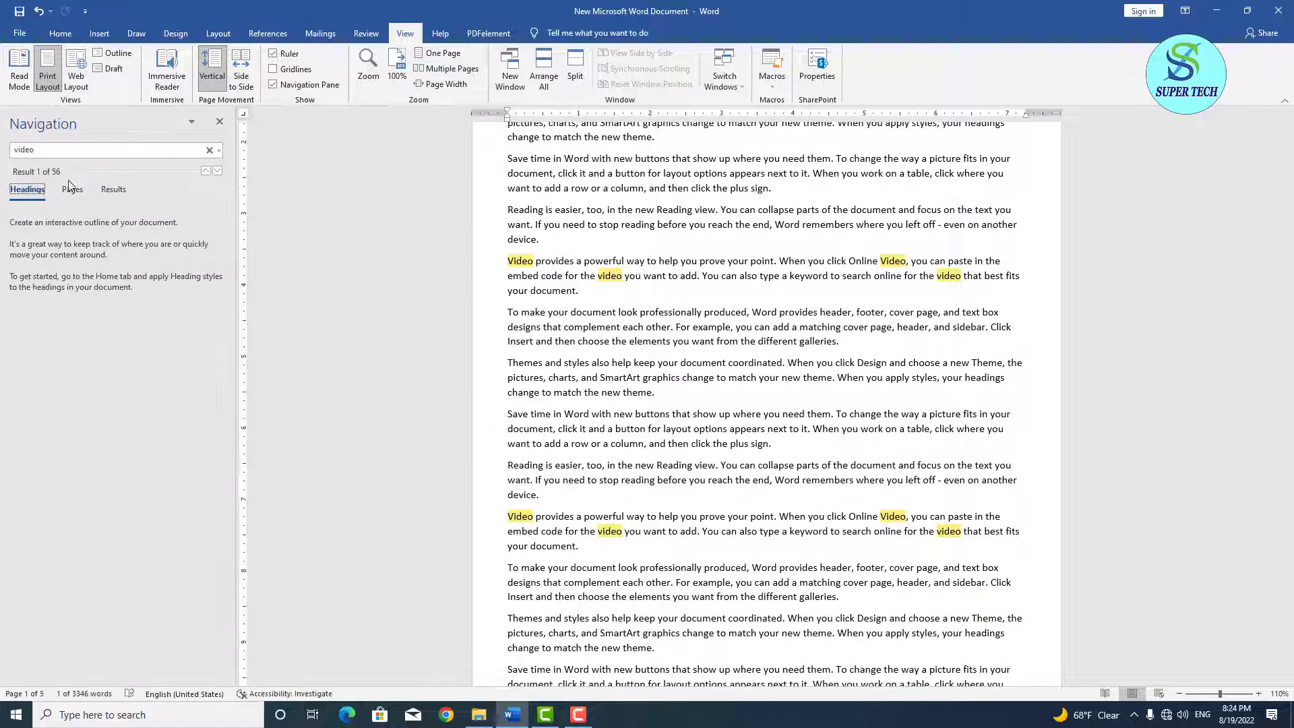
pyautogui.click(319, 90)
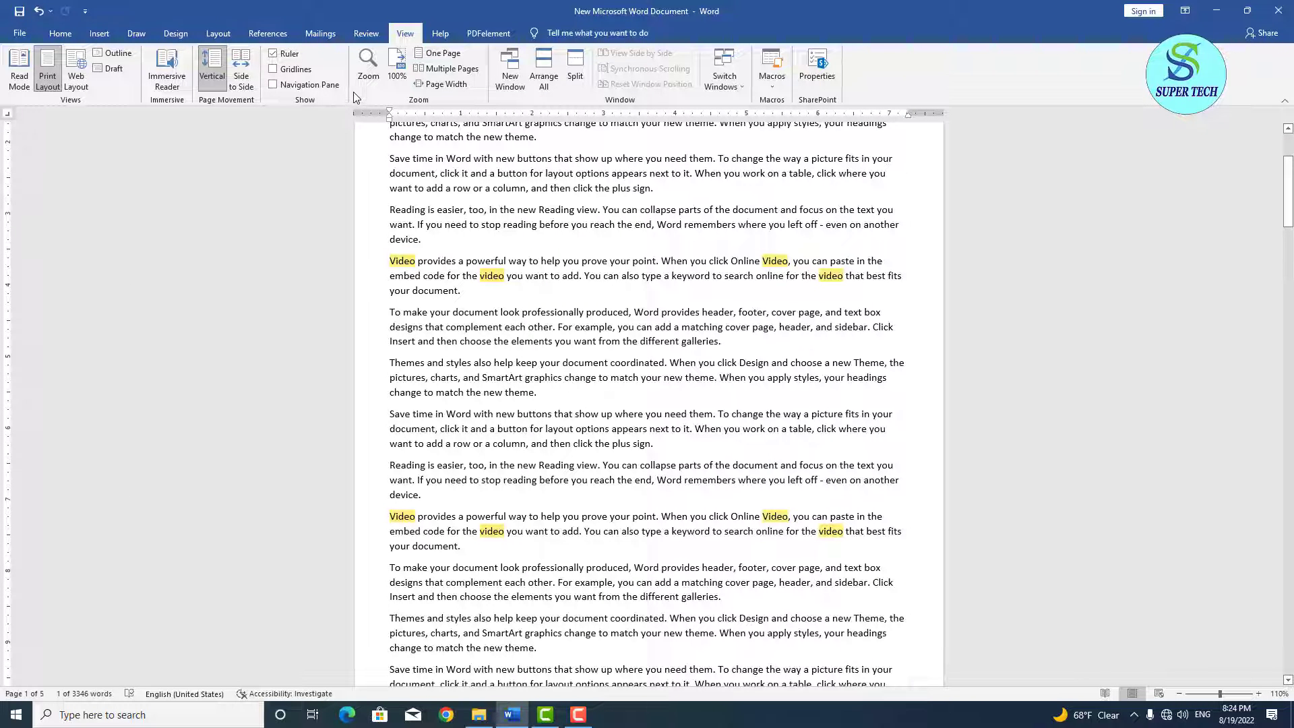
# Undo all the edits, including the rectangles and sample paragraphs, until the document is blank
pyautogui.hotkey('ctrl', 'z')
pyautogui.hotkey('ctrl', 'z')
pyautogui.hotkey('ctrl', 'z')
pyautogui.hotkey('ctrl', 'z')
pyautogui.hotkey('ctrl', 'z')
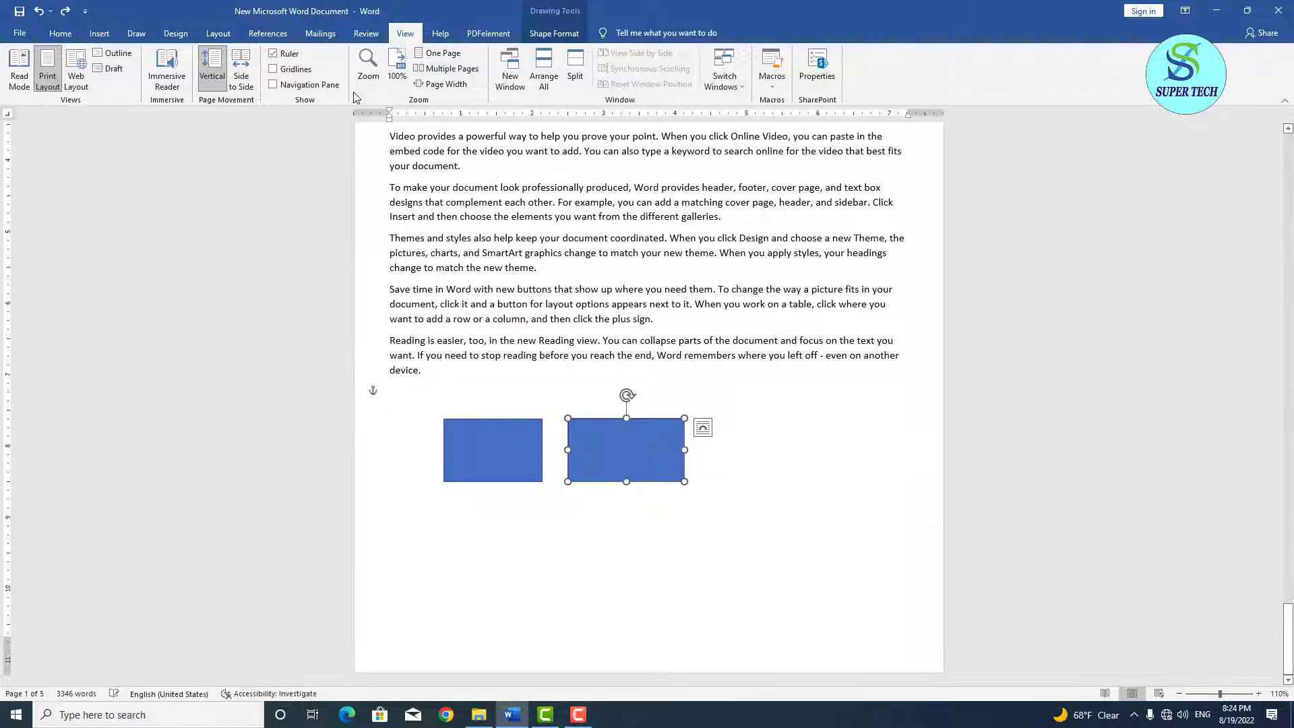
pyautogui.hotkey('ctrl', 'z')
pyautogui.hotkey('ctrl', 'z')
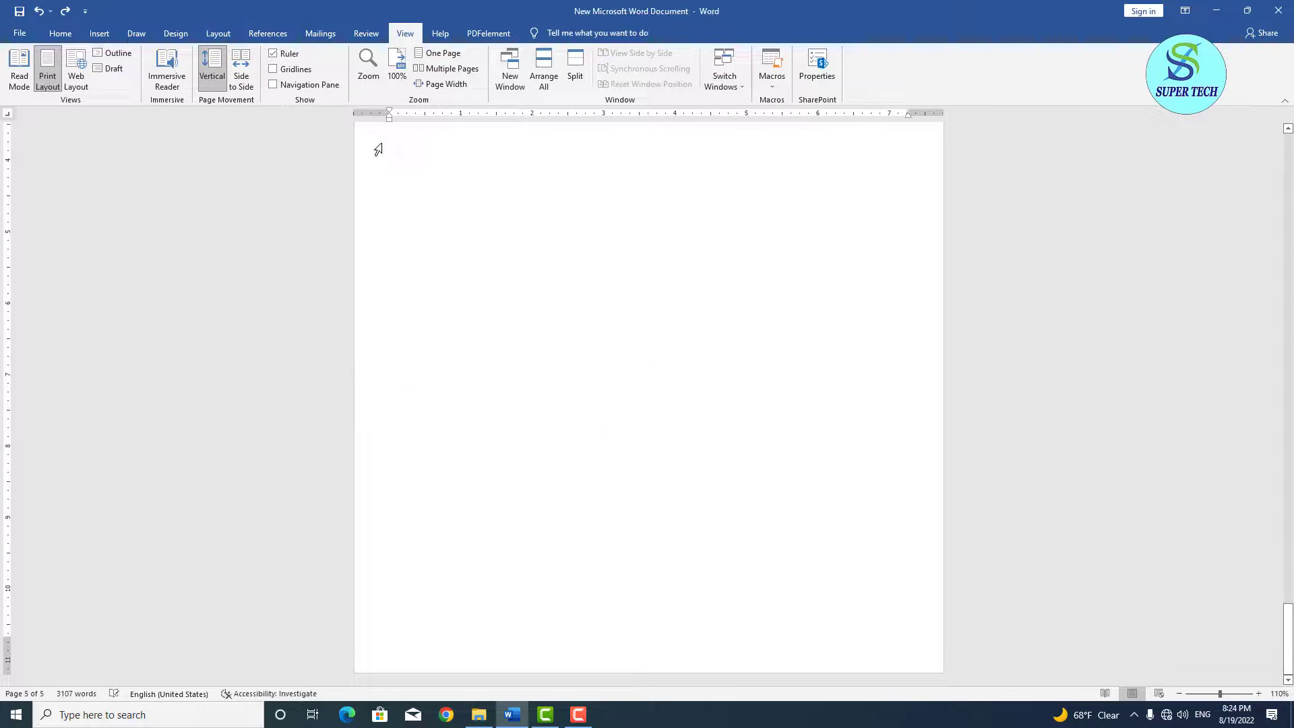
pyautogui.hotkey('ctrl', 'z')
pyautogui.hotkey('ctrl', 'z')
pyautogui.hotkey('ctrl', 'z')
pyautogui.hotkey('ctrl', 'z')
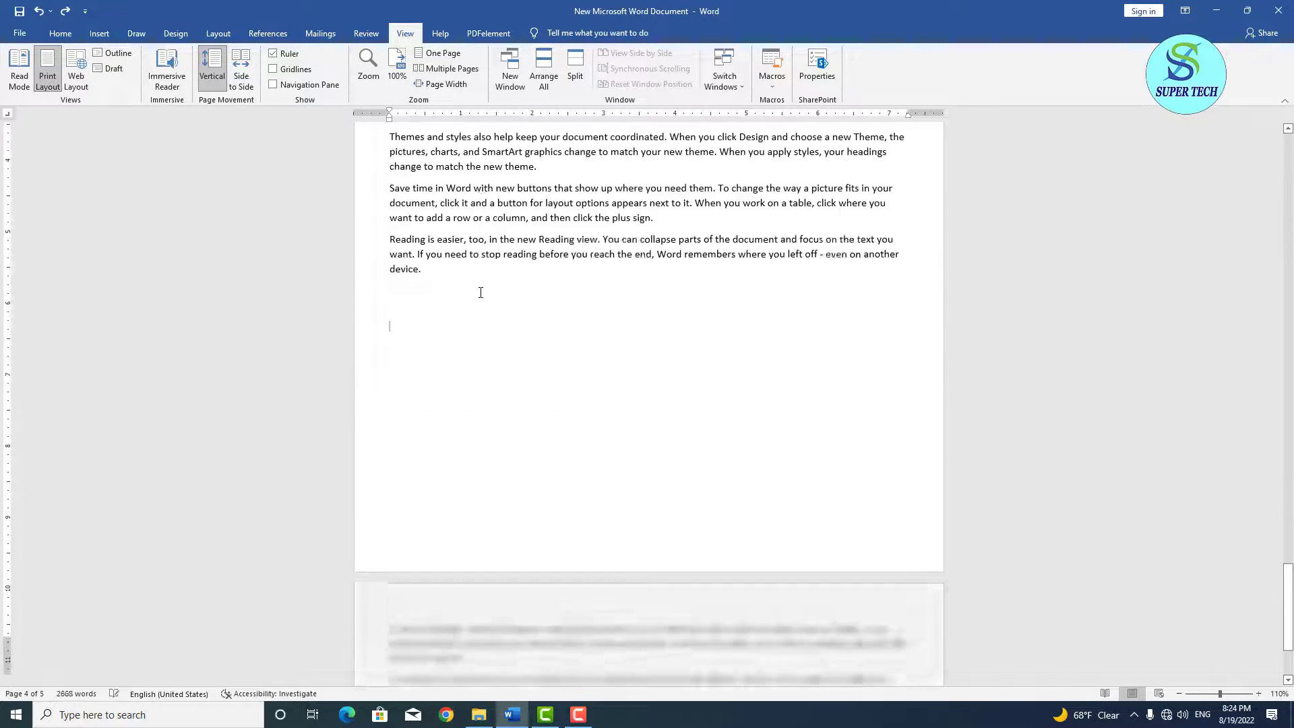
pyautogui.hotkey('ctrl', 'z')
pyautogui.hotkey('ctrl', 'z')
pyautogui.hotkey('ctrl', 'z')
pyautogui.hotkey('ctrl', 'z')
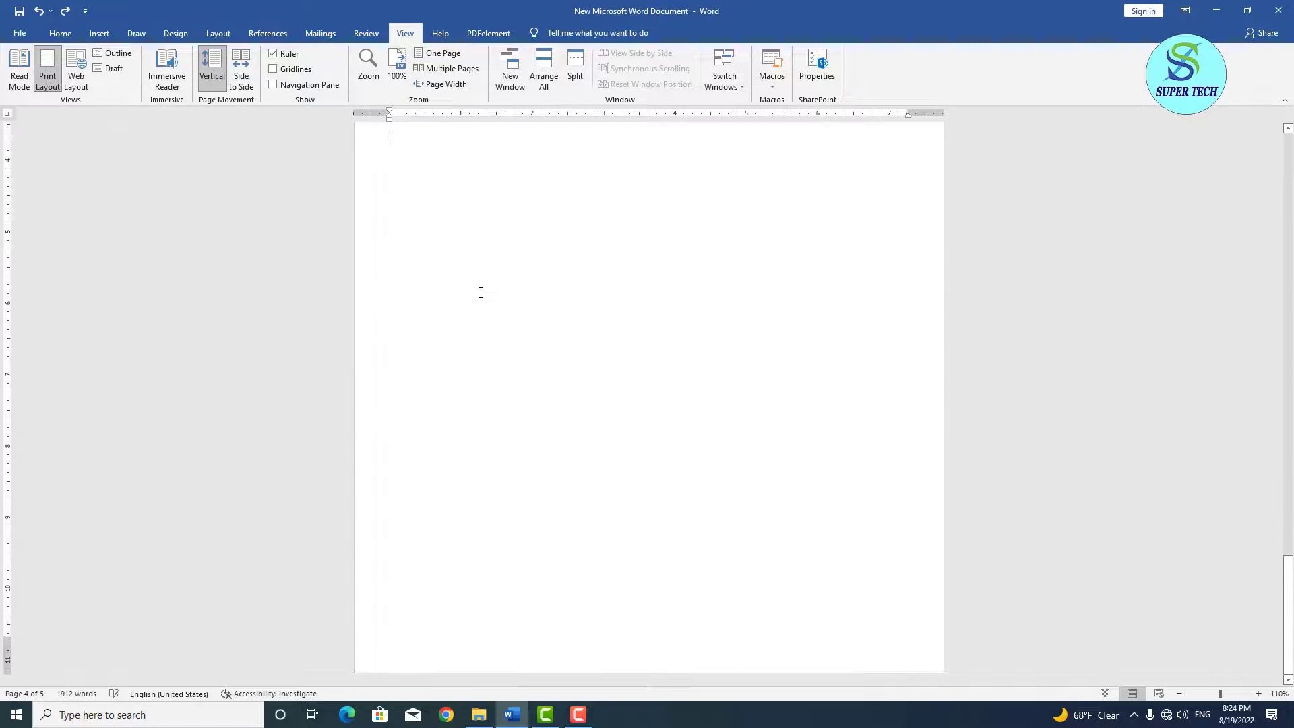
pyautogui.hotkey('ctrl', 'z')
pyautogui.hotkey('ctrl', 'z')
pyautogui.hotkey('ctrl', 'z')
pyautogui.hotkey('ctrl', 'z')
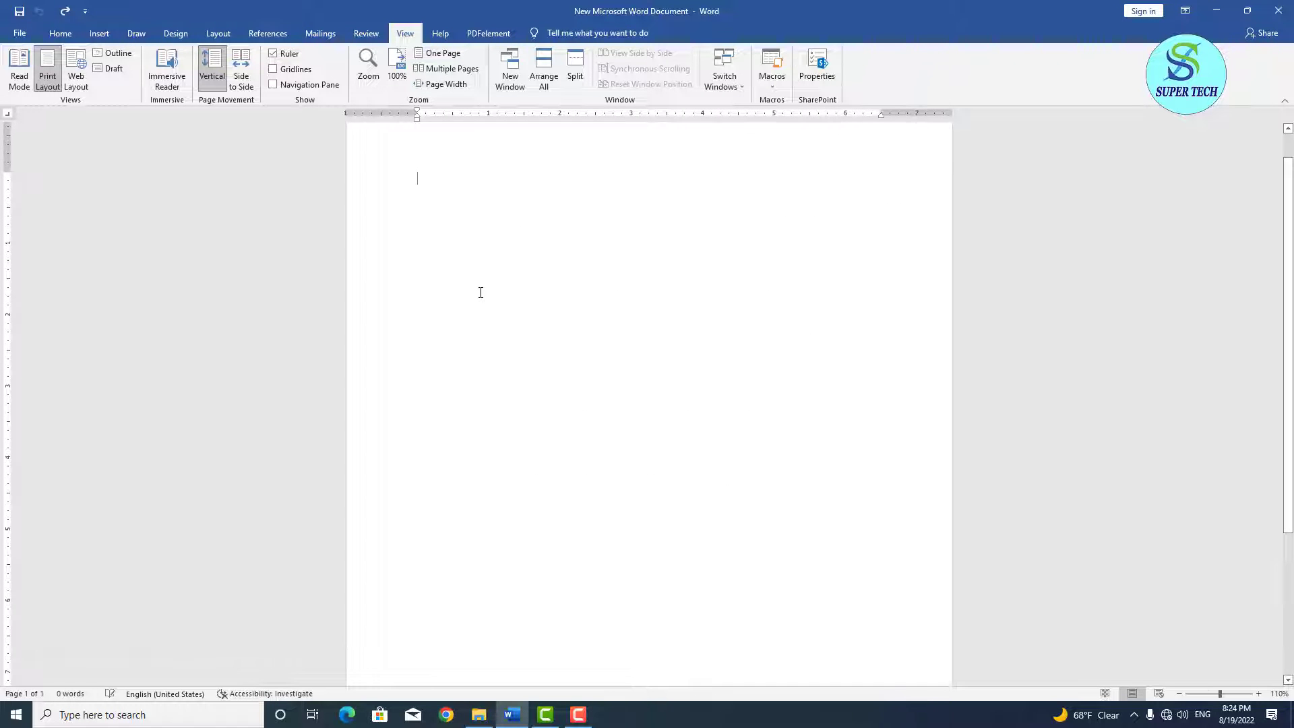
# Generate sample paragraphs at the start of the blank page with =rand()
pyautogui.scroll(2, 480, 293)
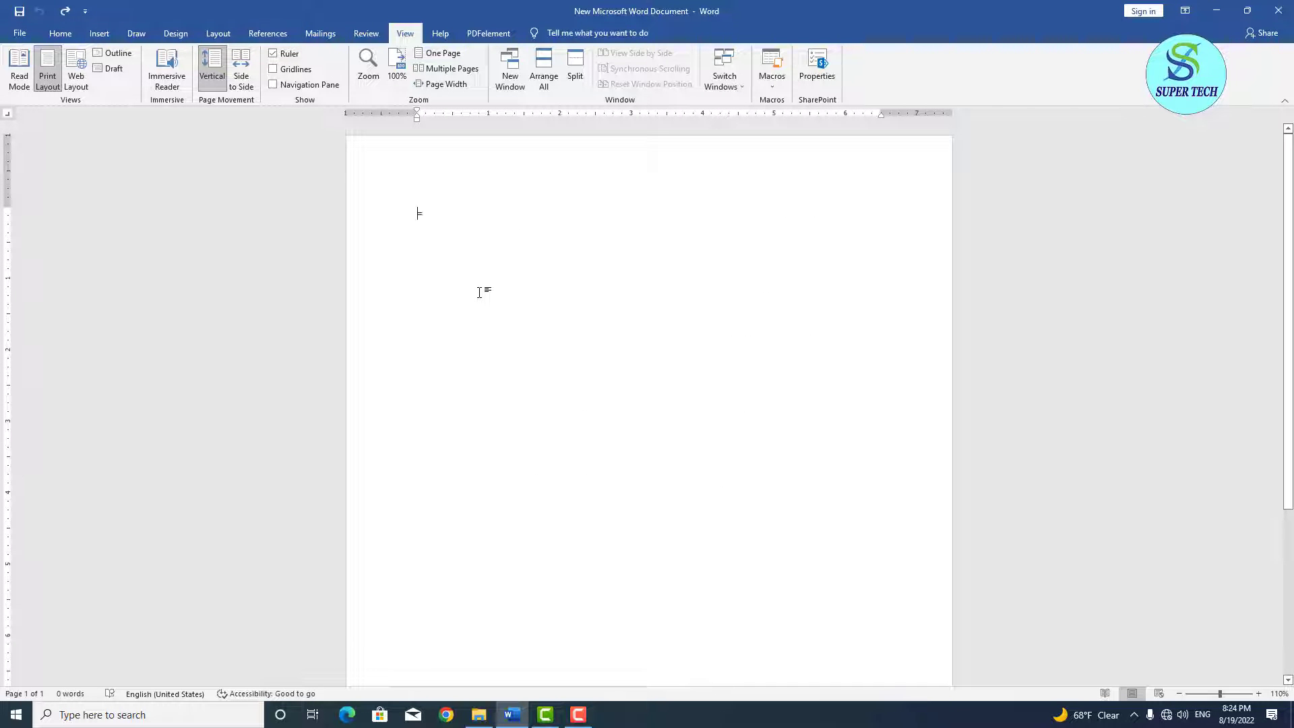
pyautogui.write('rand(')
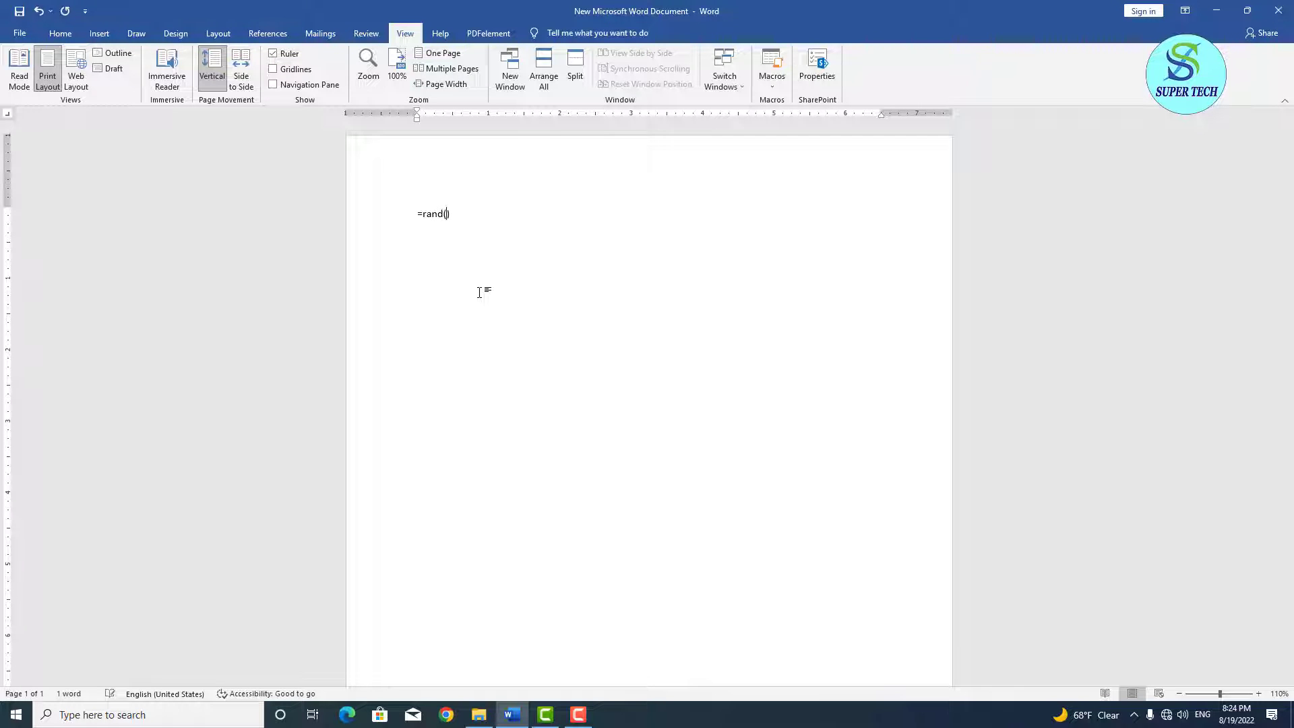
pyautogui.write(')')
pyautogui.press('Return')
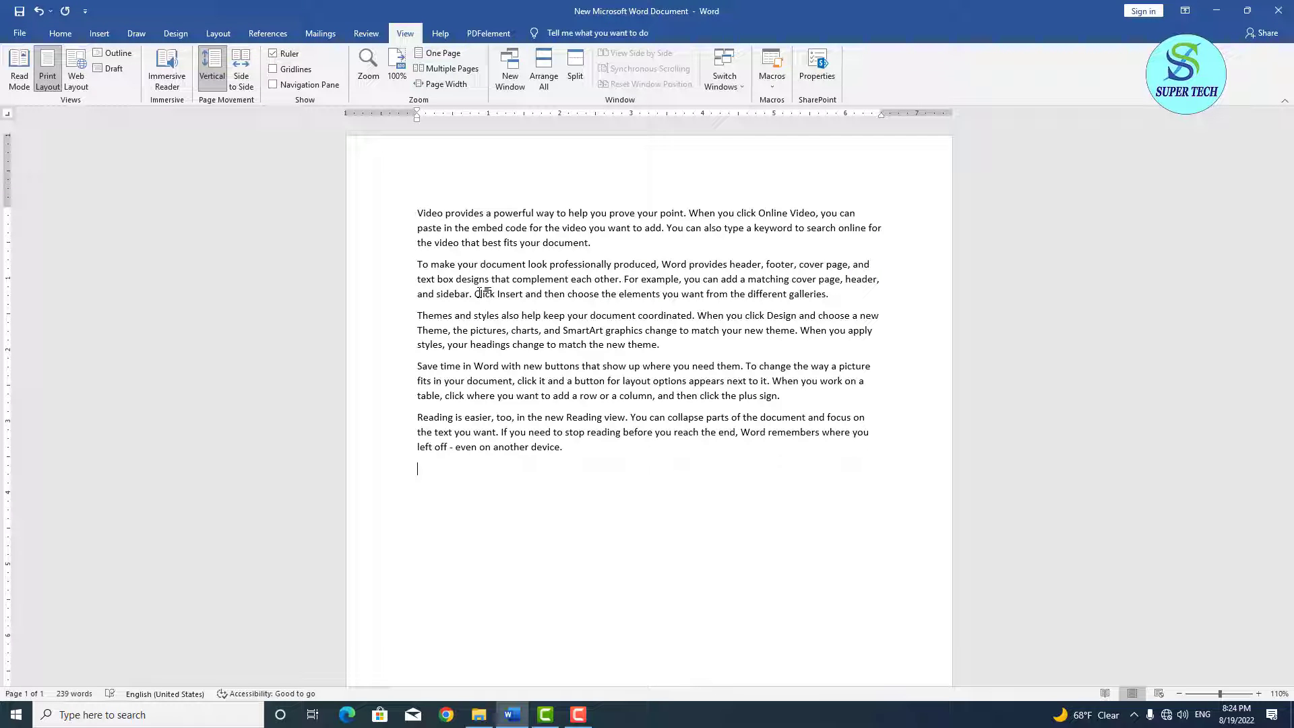
# Set the document zoom to 200% and view the page from its upper edge
pyautogui.click(369, 67)
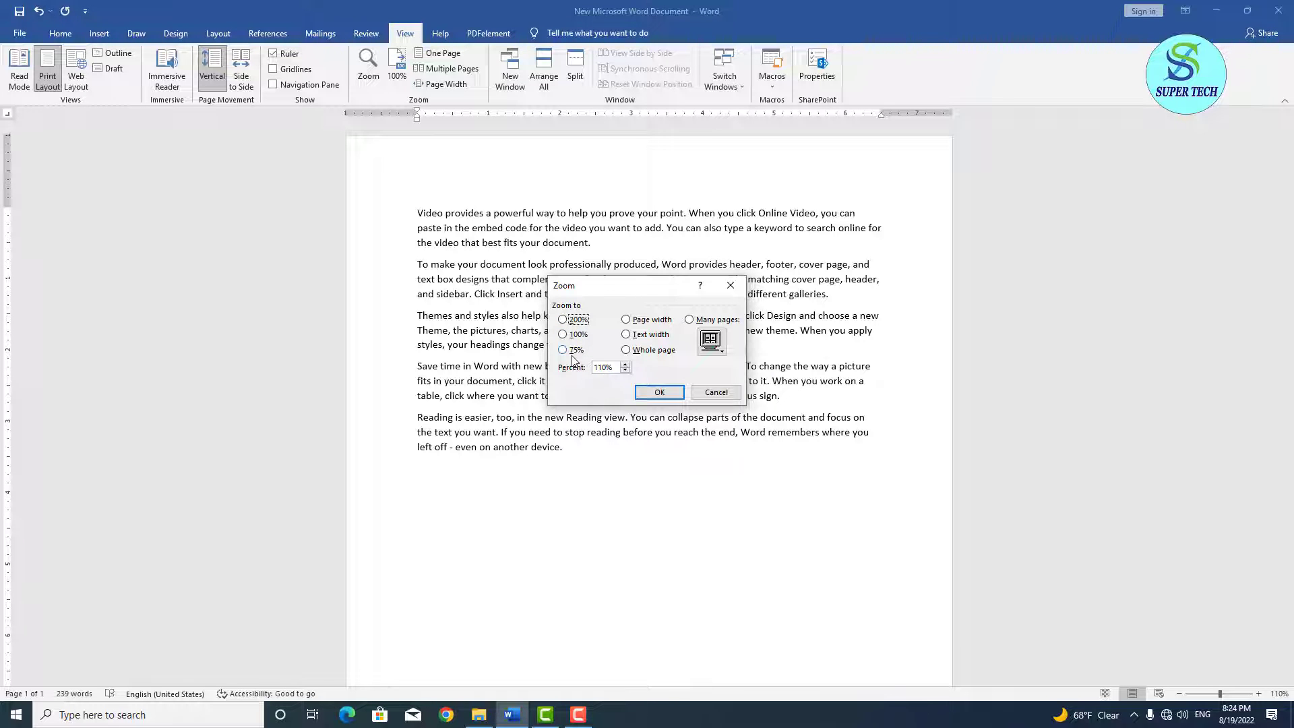
pyautogui.click(574, 319)
pyautogui.click(658, 392)
pyautogui.scroll(5, 420, 138)
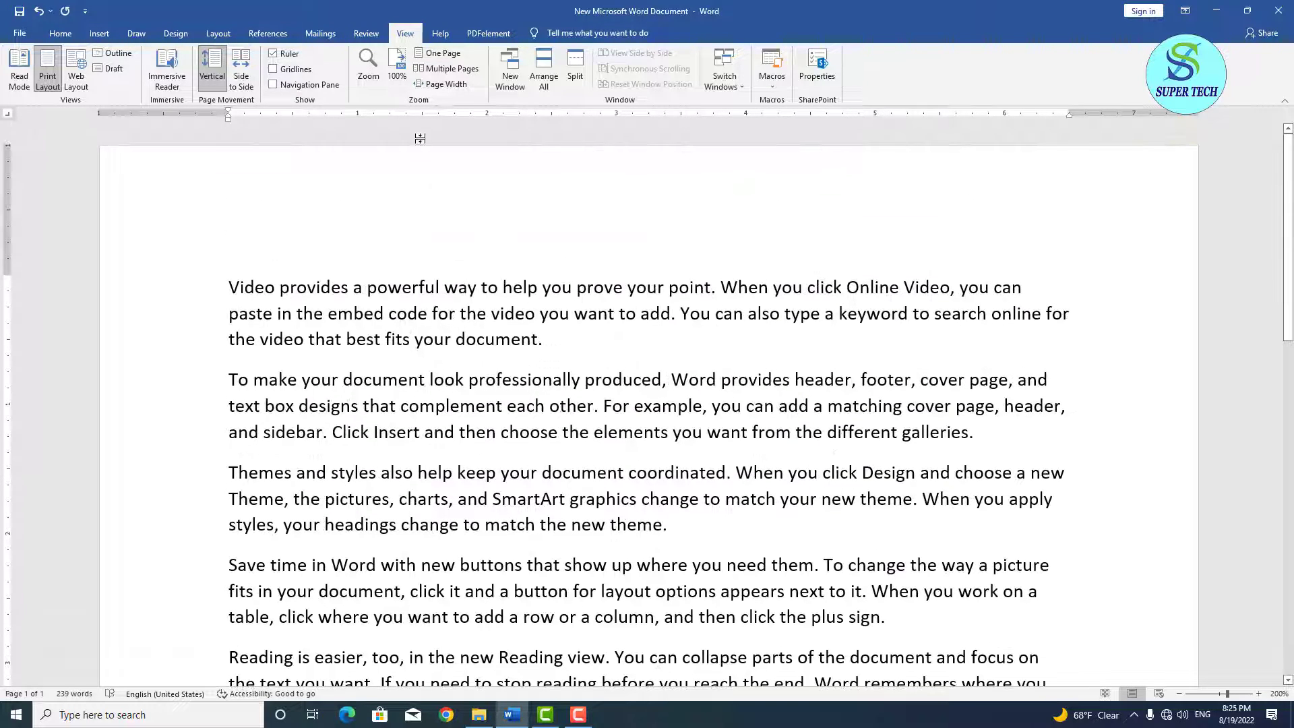
# Show the document at 100%, as One Page, and finally at Page Width
pyautogui.click(407, 86)
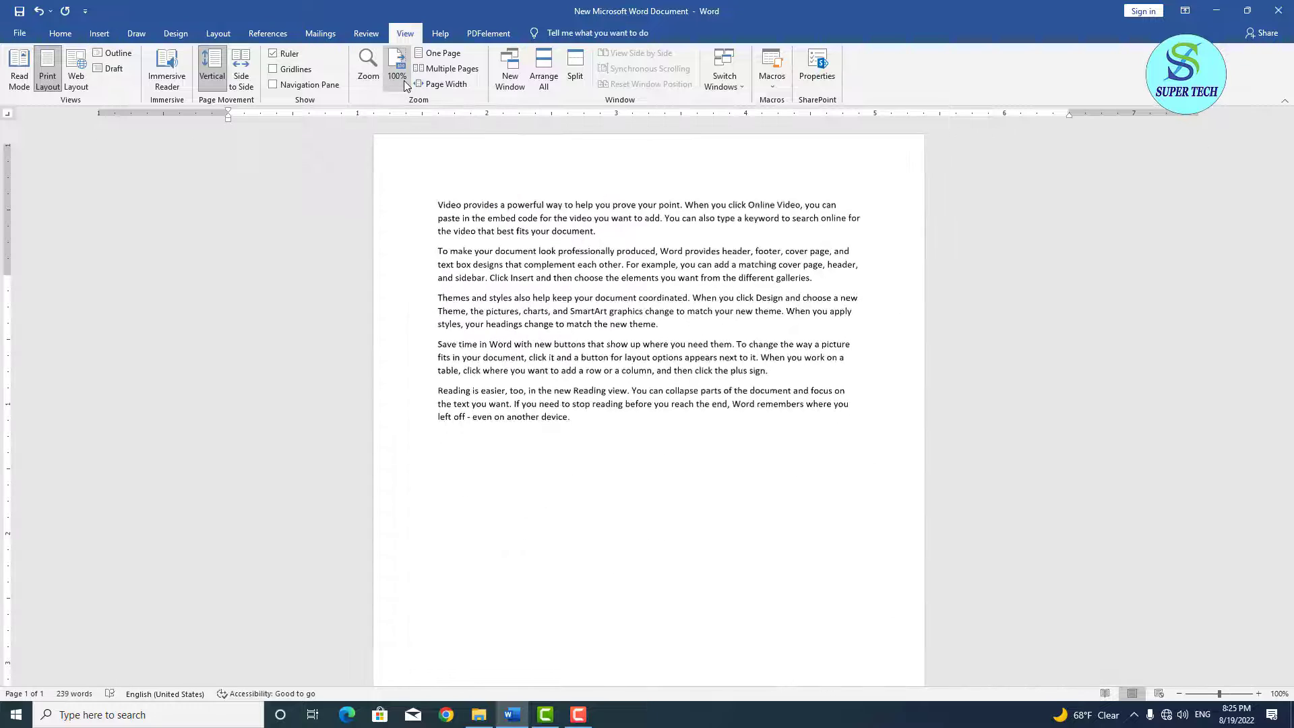
pyautogui.click(442, 53)
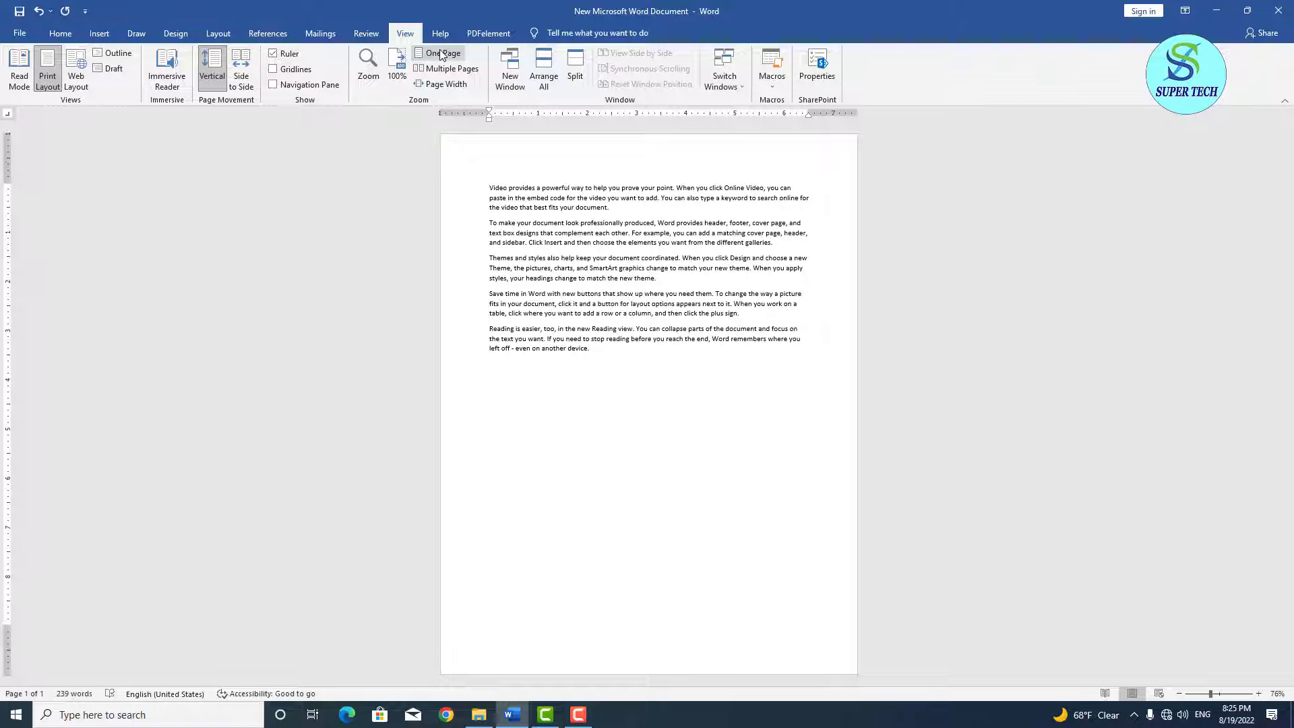
pyautogui.click(447, 85)
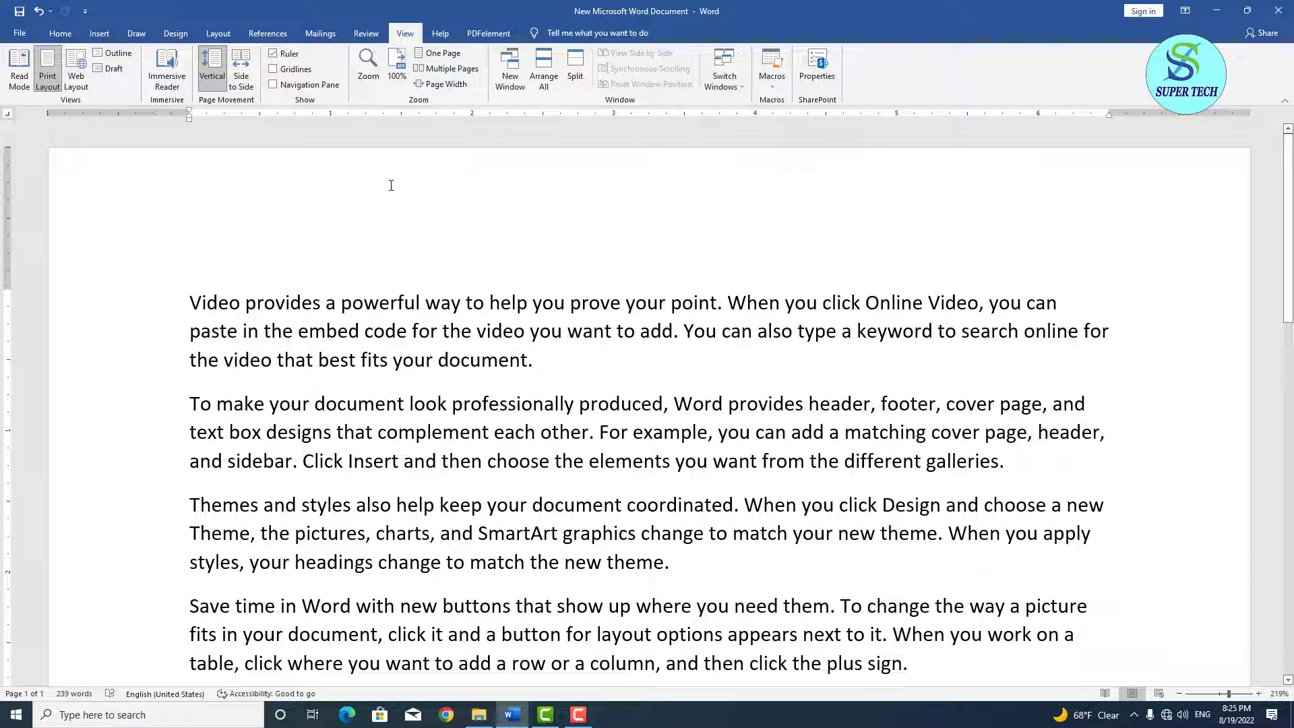
# Open the document in a second window, restore it down to the upper half of the screen and show the text's beginning
pyautogui.click(520, 80)
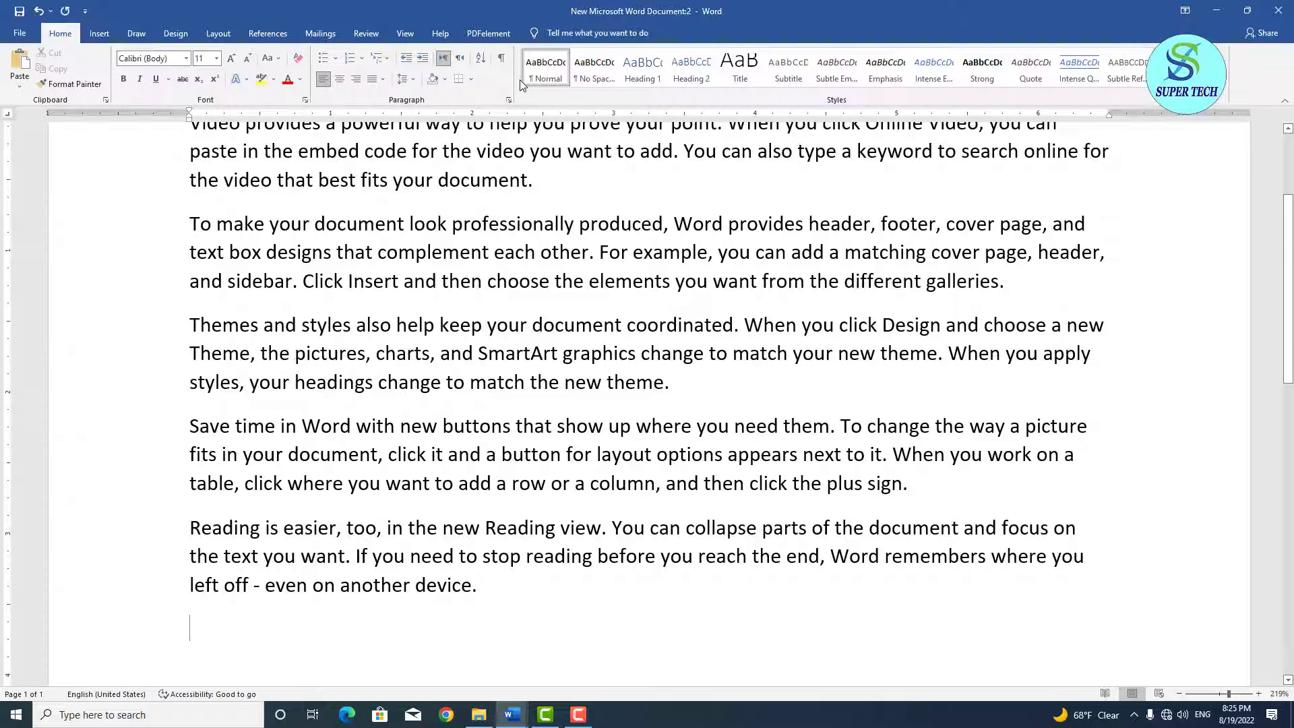
pyautogui.click(1248, 10)
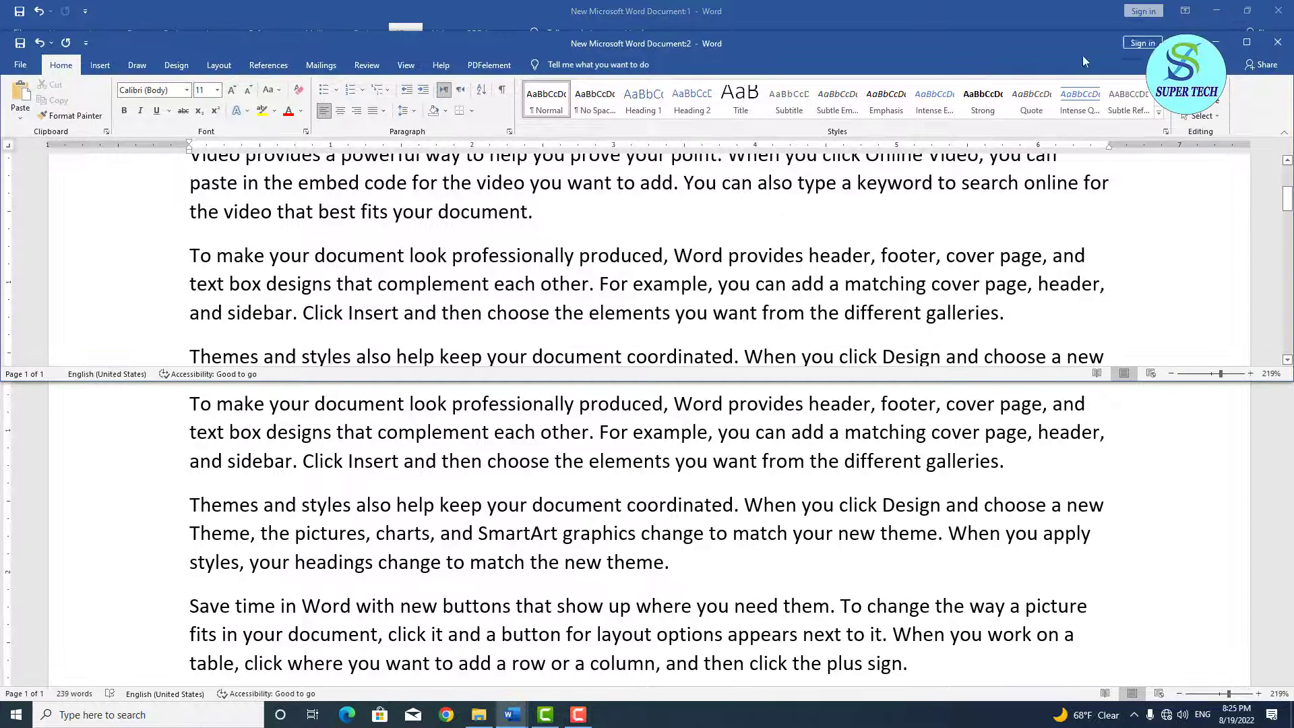
pyautogui.scroll(3, 927, 291)
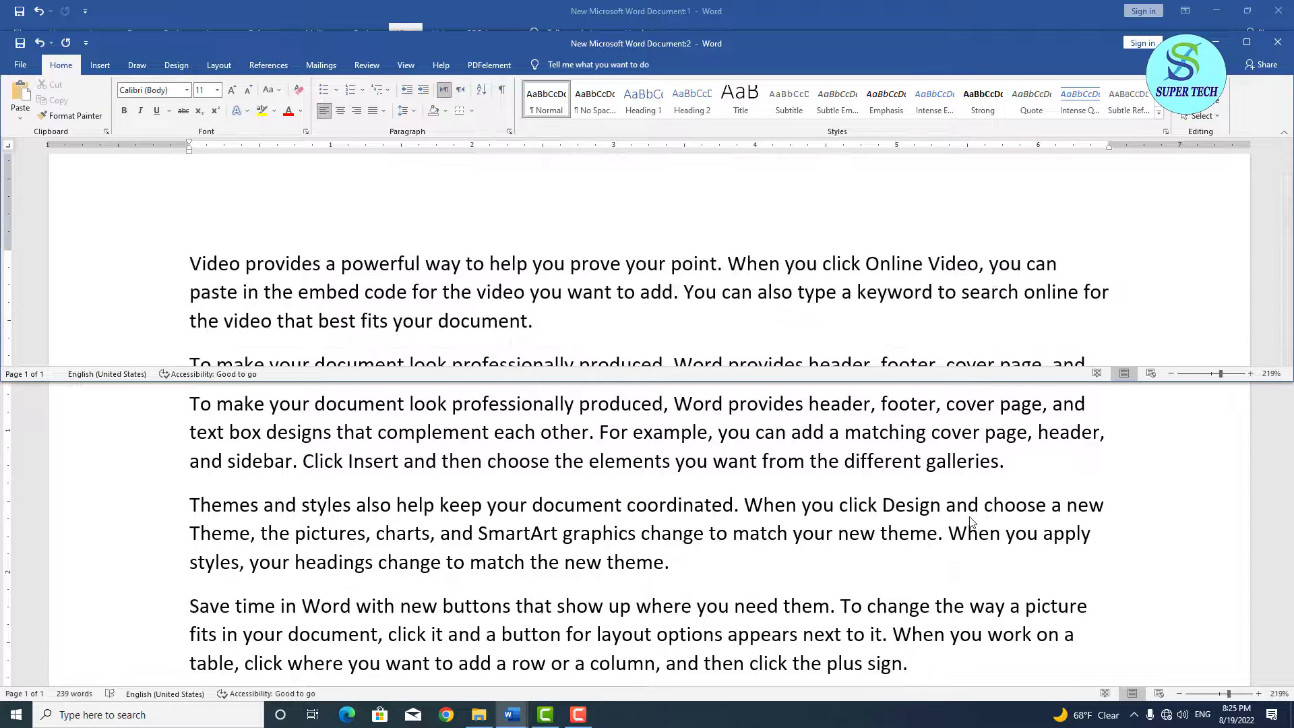
# Switch between the two document windows and scroll each one separately to compare their contents
pyautogui.click(990, 505)
pyautogui.scroll(-6, 990, 505)
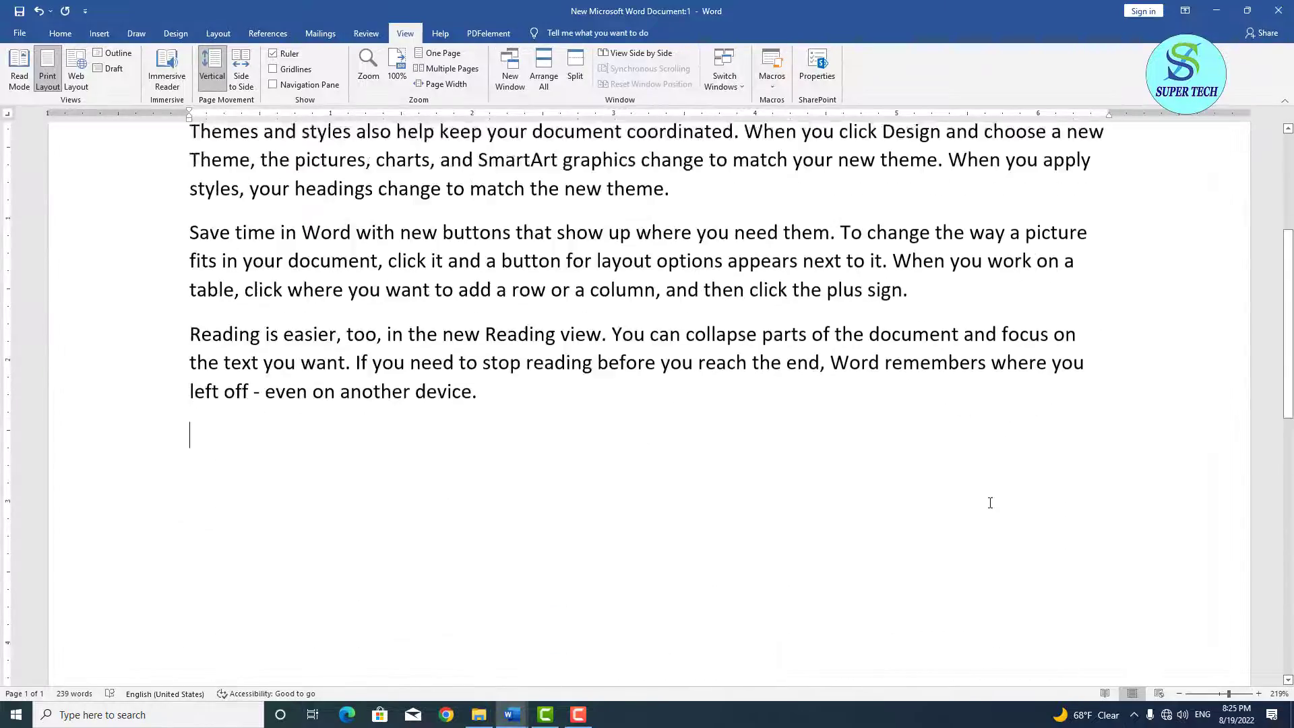
pyautogui.scroll(5, 989, 503)
pyautogui.click(522, 719)
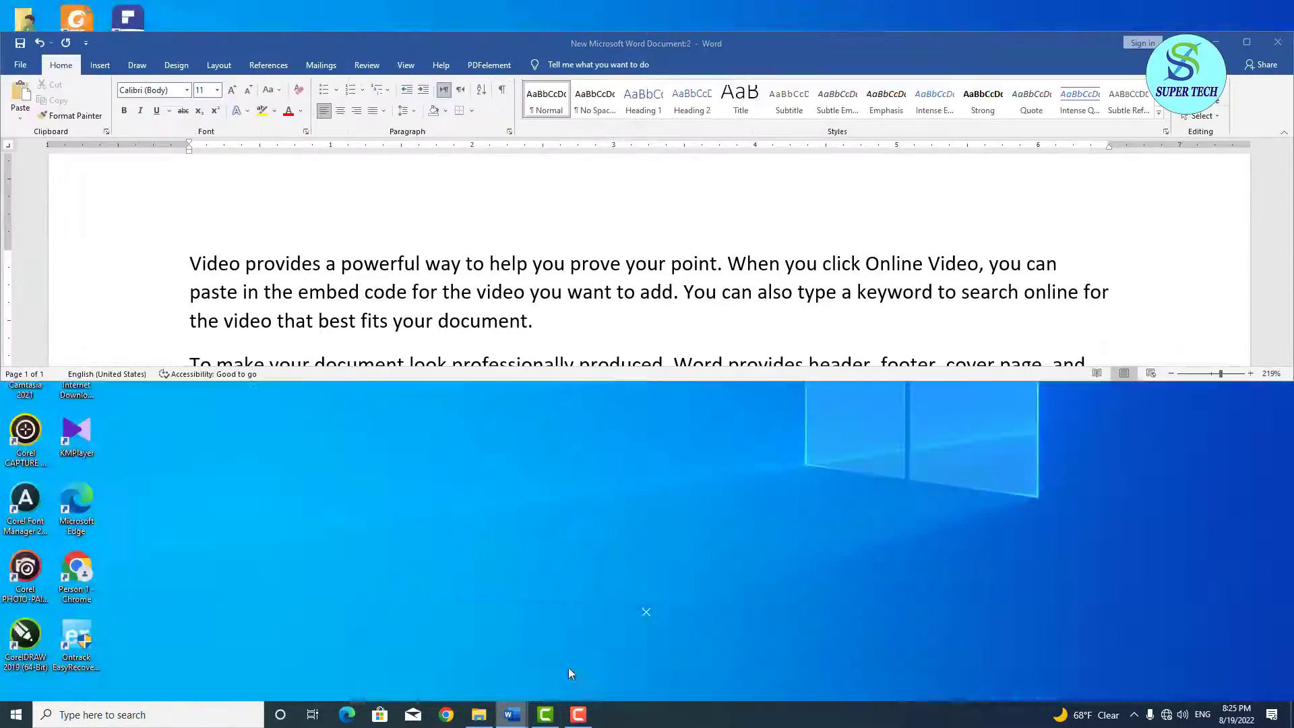
pyautogui.click(568, 667)
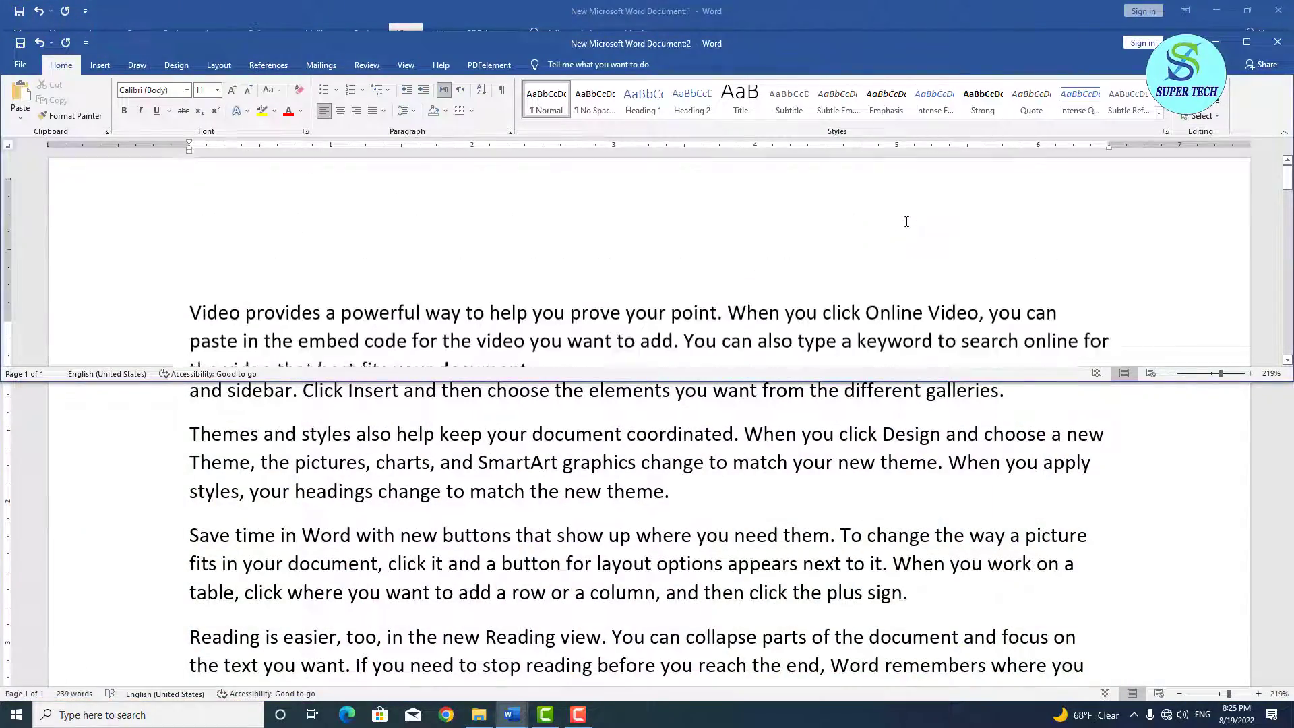
pyautogui.scroll(-4, 908, 222)
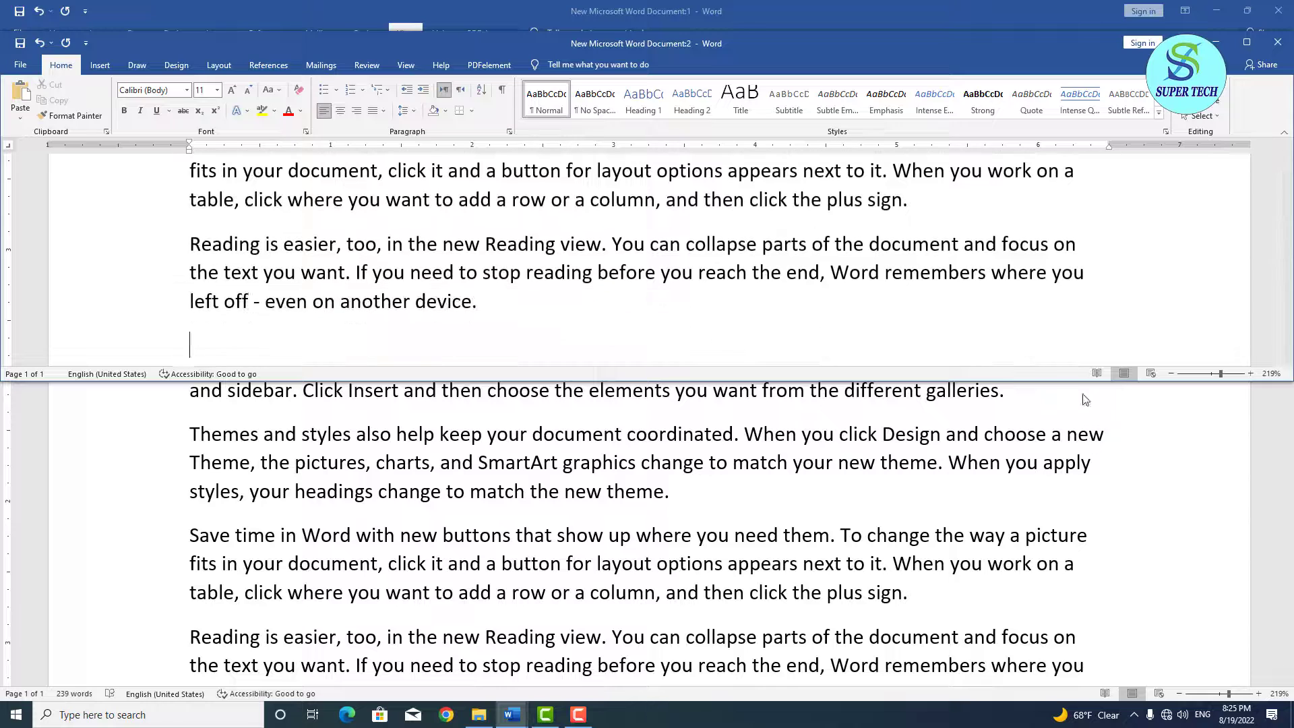
# Restore down the first document window, place it below the second one, and show the beginning of the text in the upper window
pyautogui.click(1248, 10)
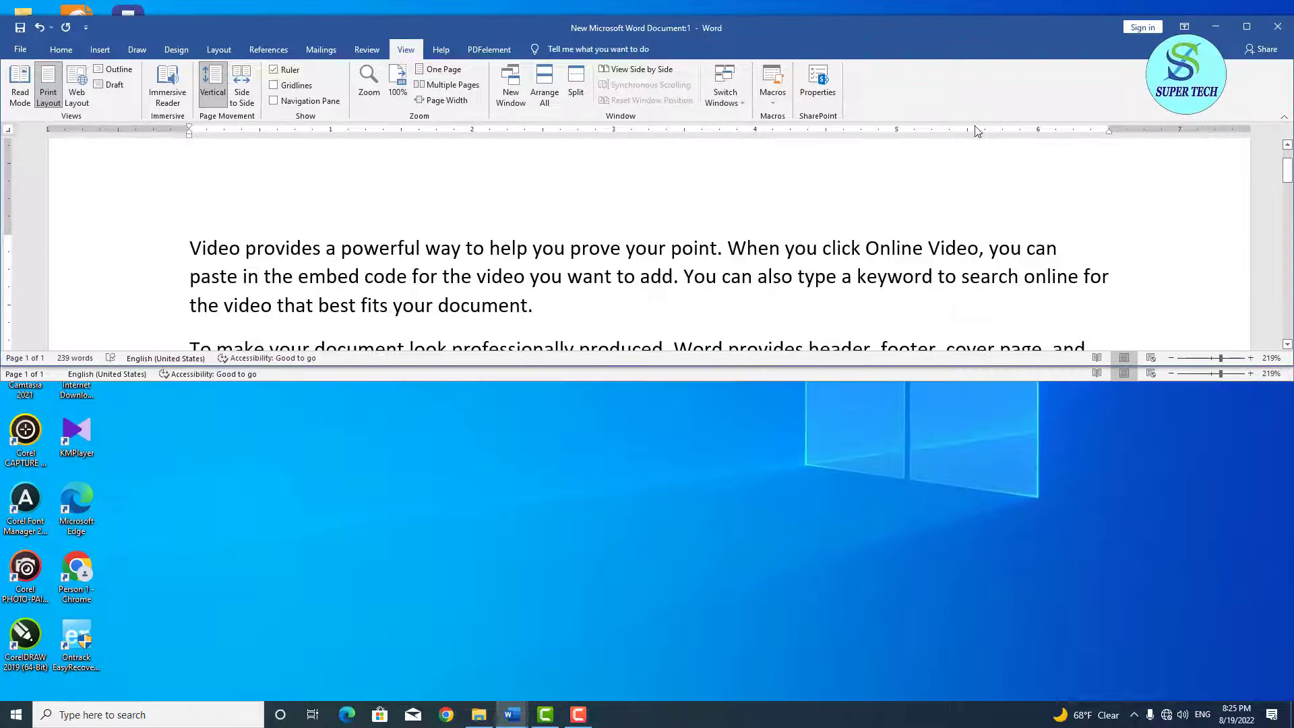
pyautogui.moveTo(779, 26); pyautogui.dragTo(778, 386)
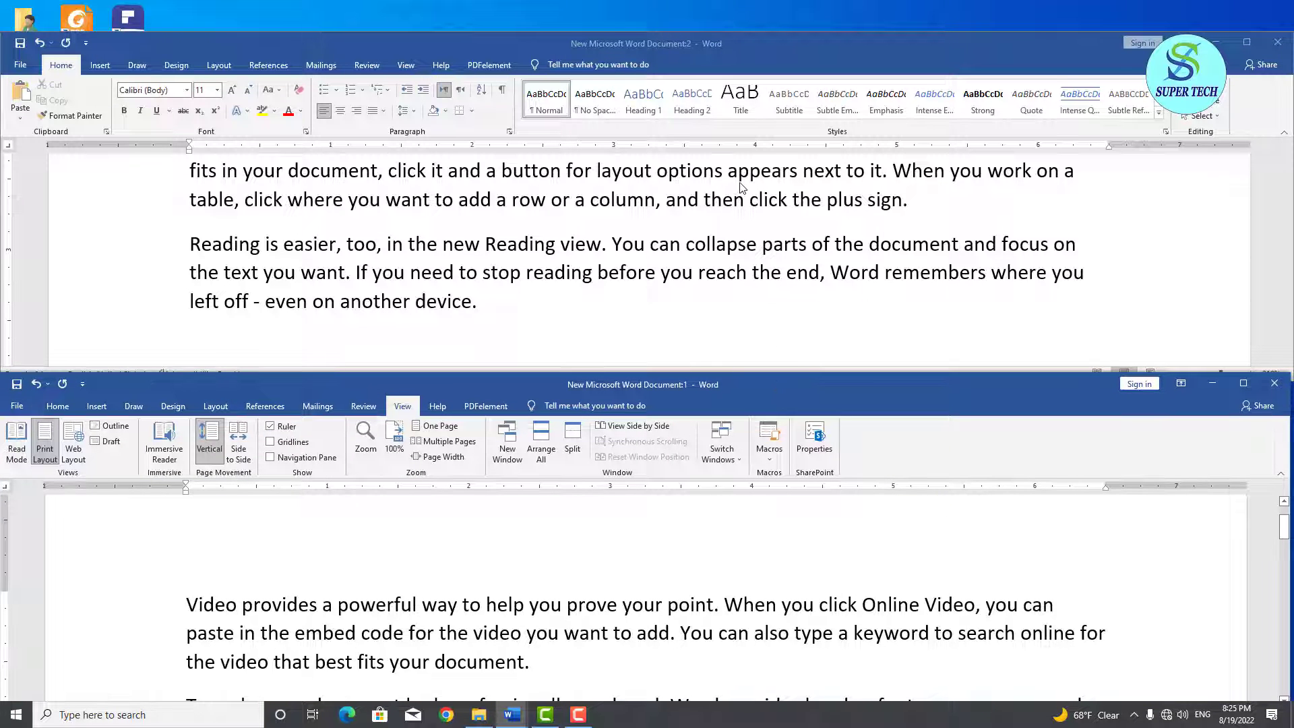
pyautogui.scroll(5, 725, 258)
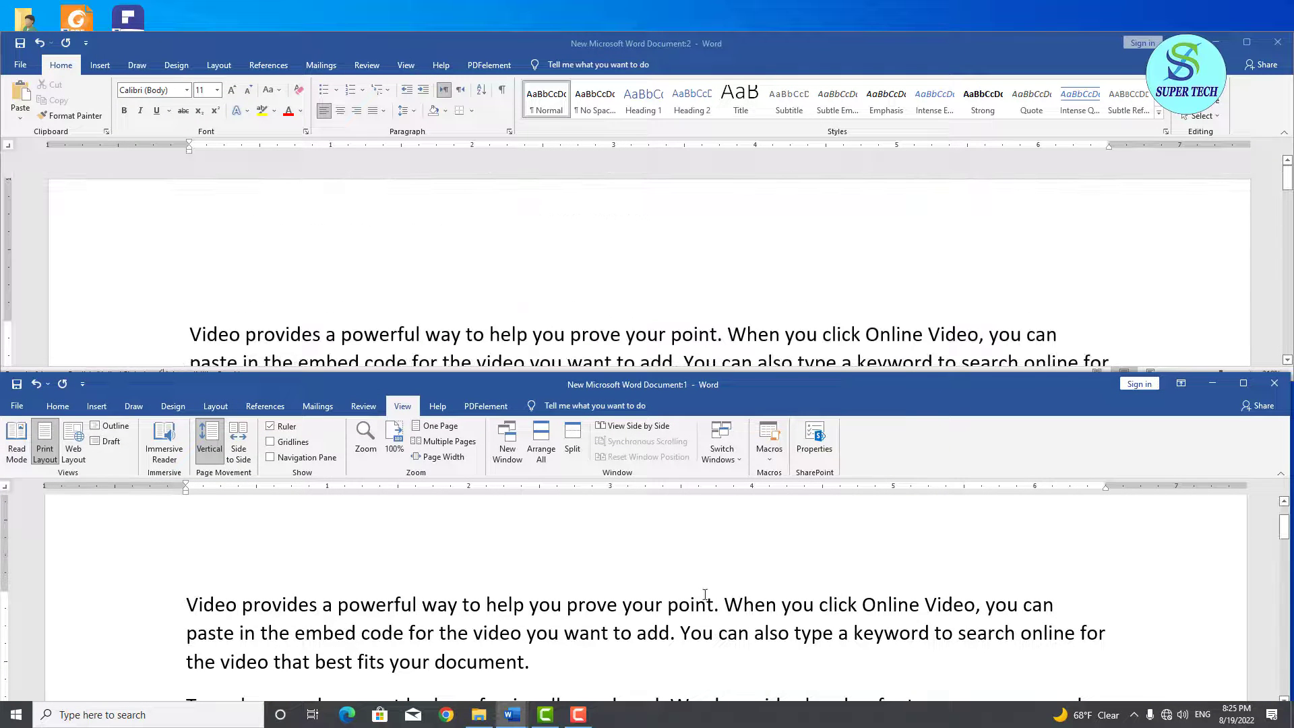
# Make the words "Video provides a powerful way to help" bold in the upper window
pyautogui.click(192, 332)
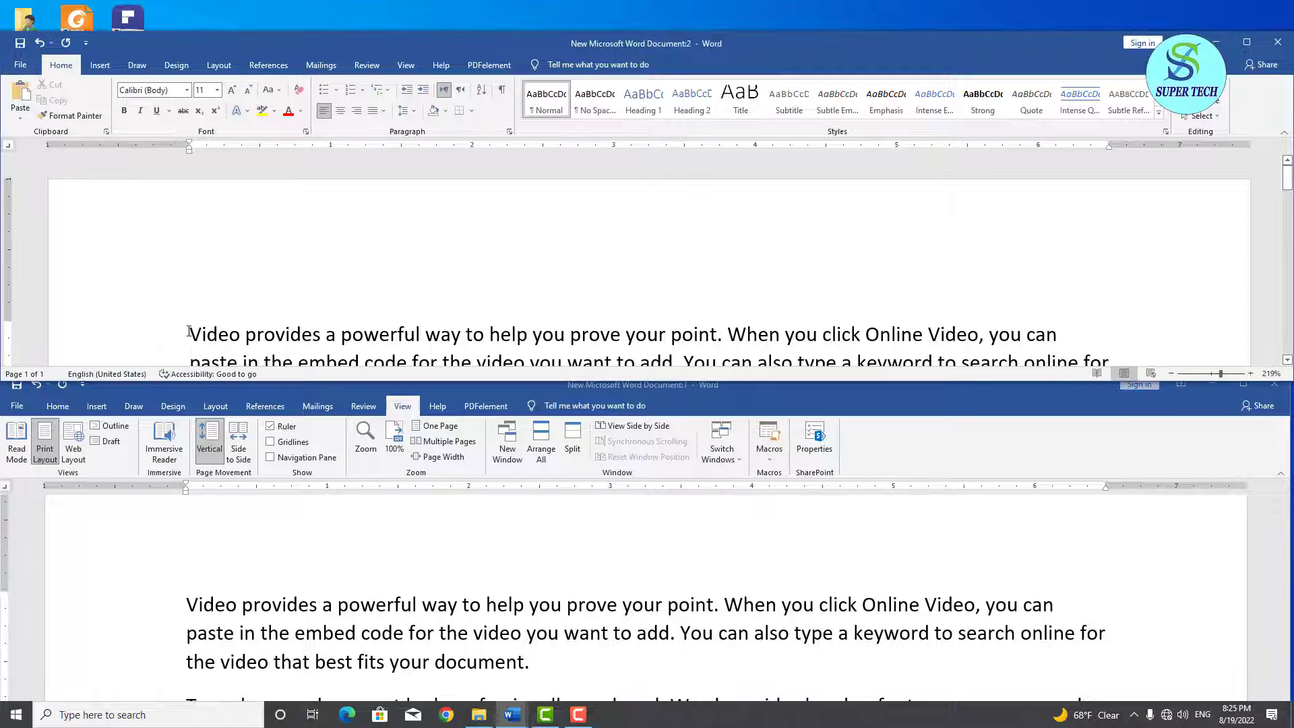
pyautogui.moveTo(192, 332); pyautogui.dragTo(525, 326)
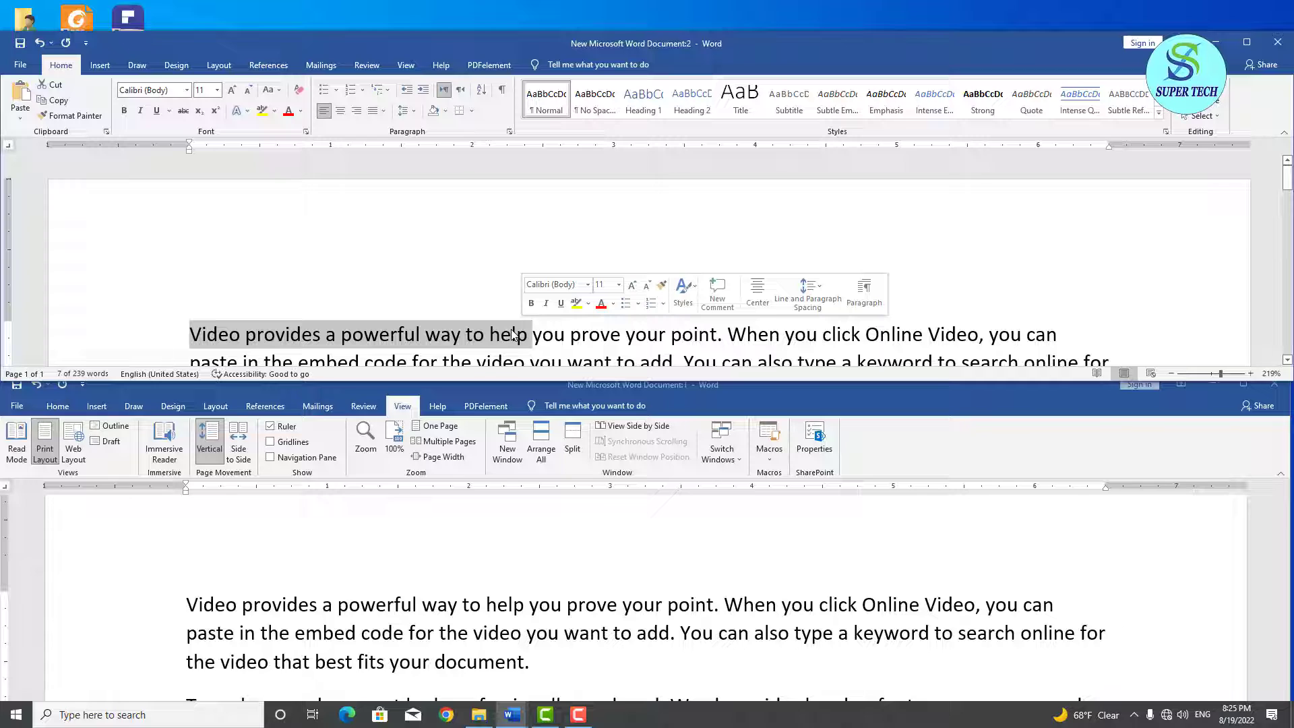
pyautogui.click(531, 303)
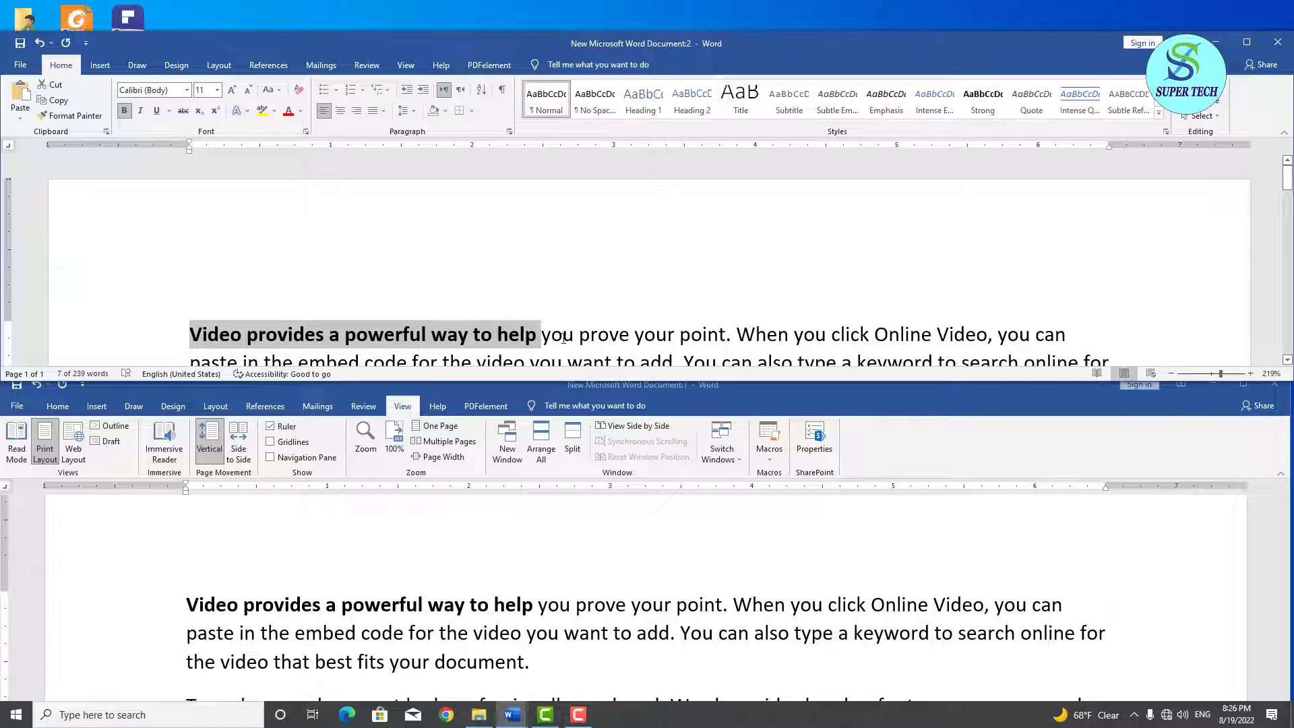
# Change the font colour of "you prove your point" to red in the upper document window
pyautogui.moveTo(563, 339); pyautogui.dragTo(726, 337)
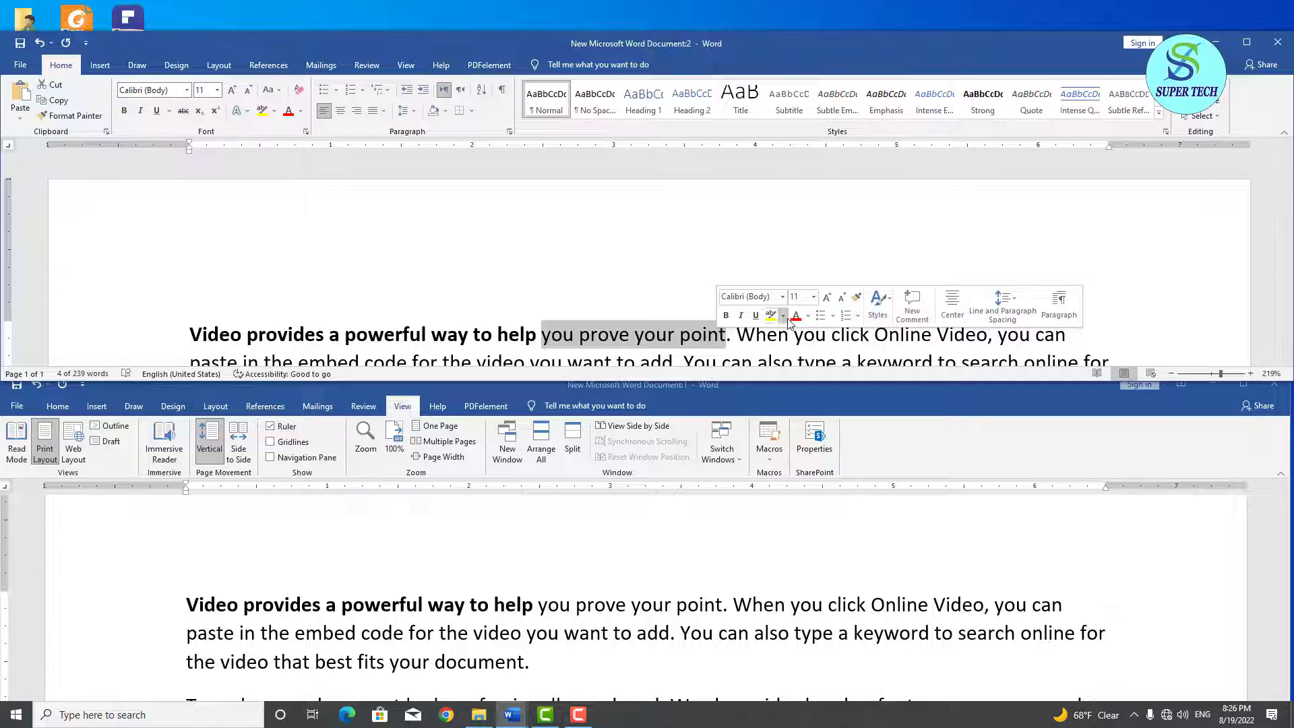
pyautogui.click(808, 316)
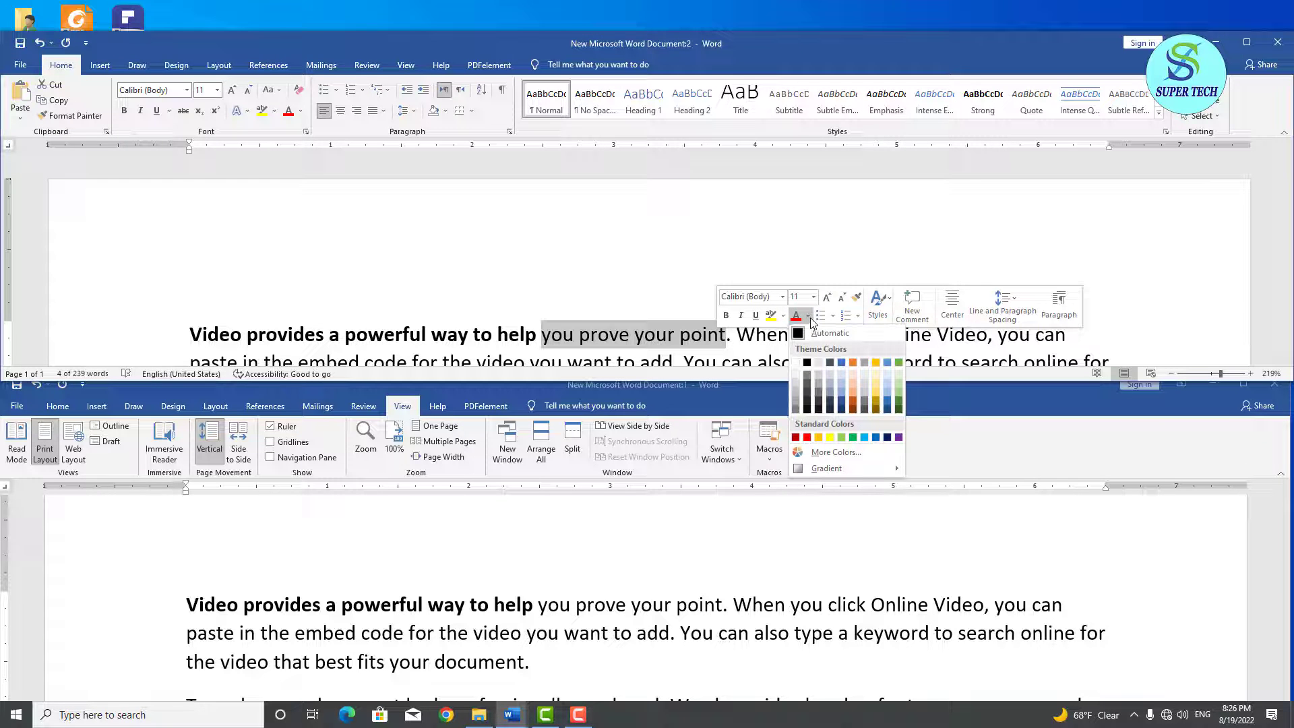
pyautogui.click(807, 439)
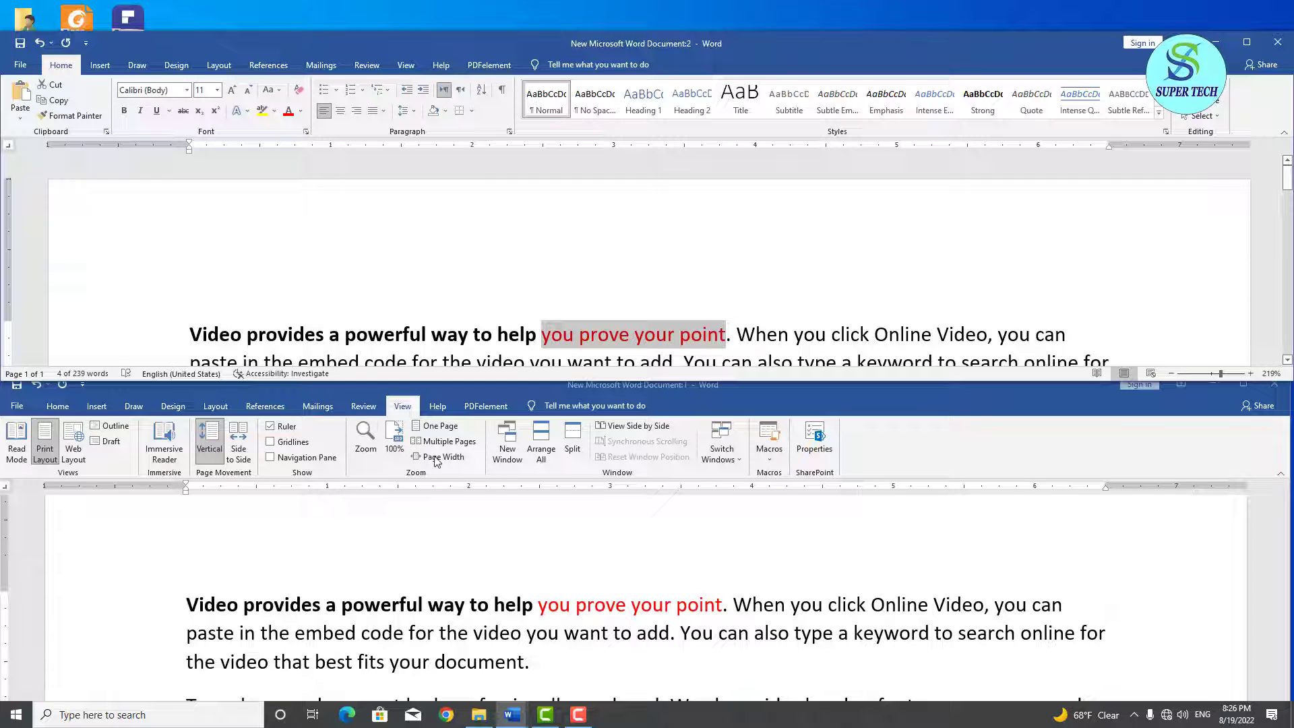
# Arrange all open document windows on the screen, and view the two documents side by side
pyautogui.click(544, 440)
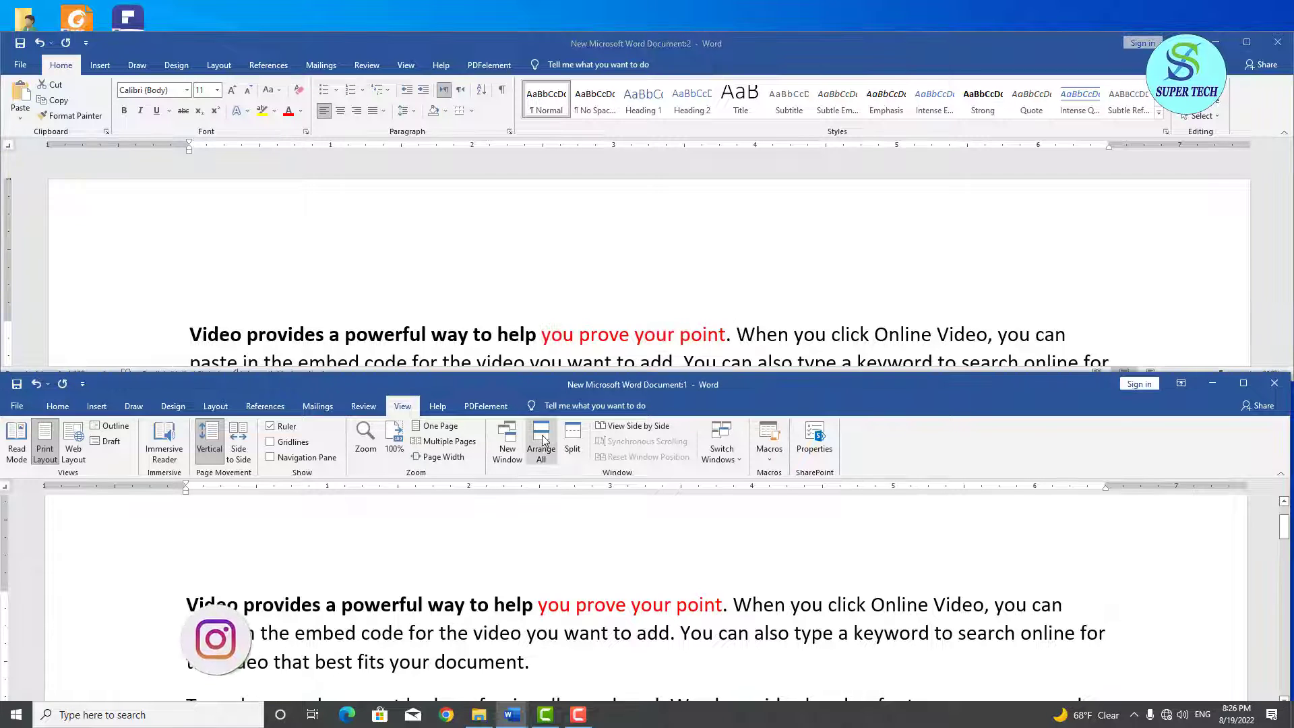
pyautogui.click(543, 439)
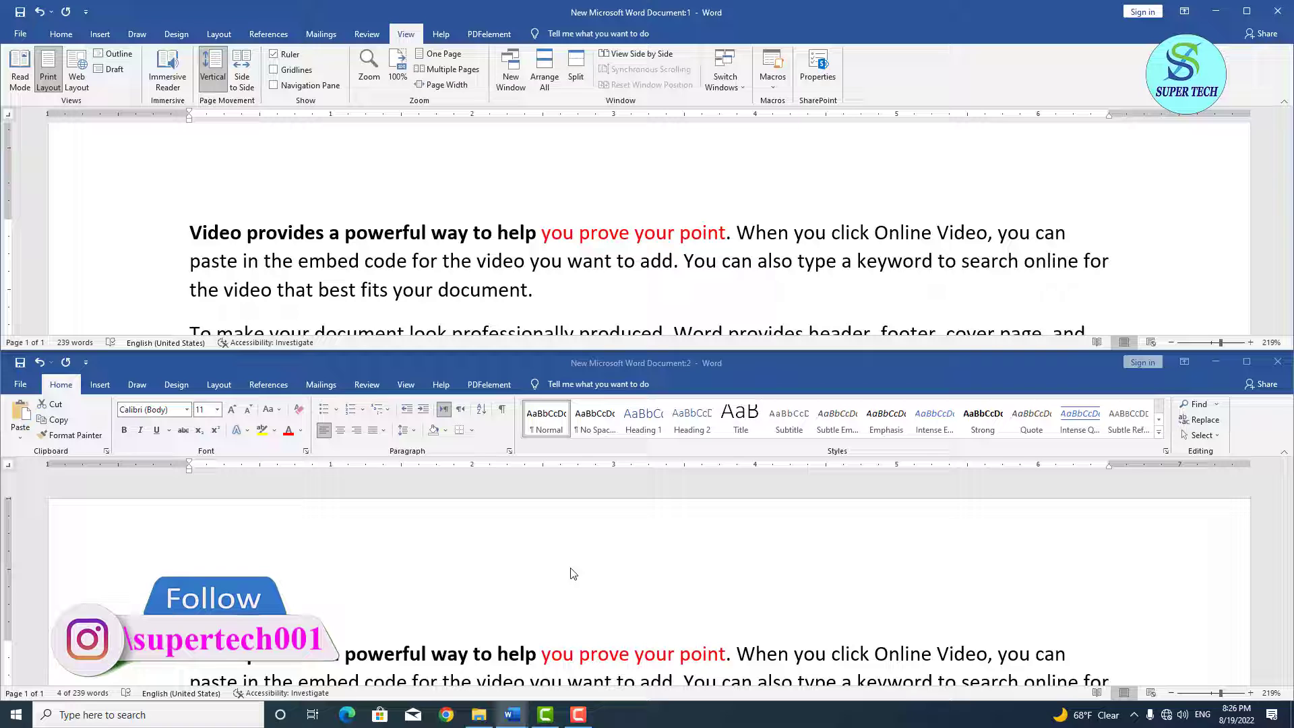
pyautogui.click(666, 56)
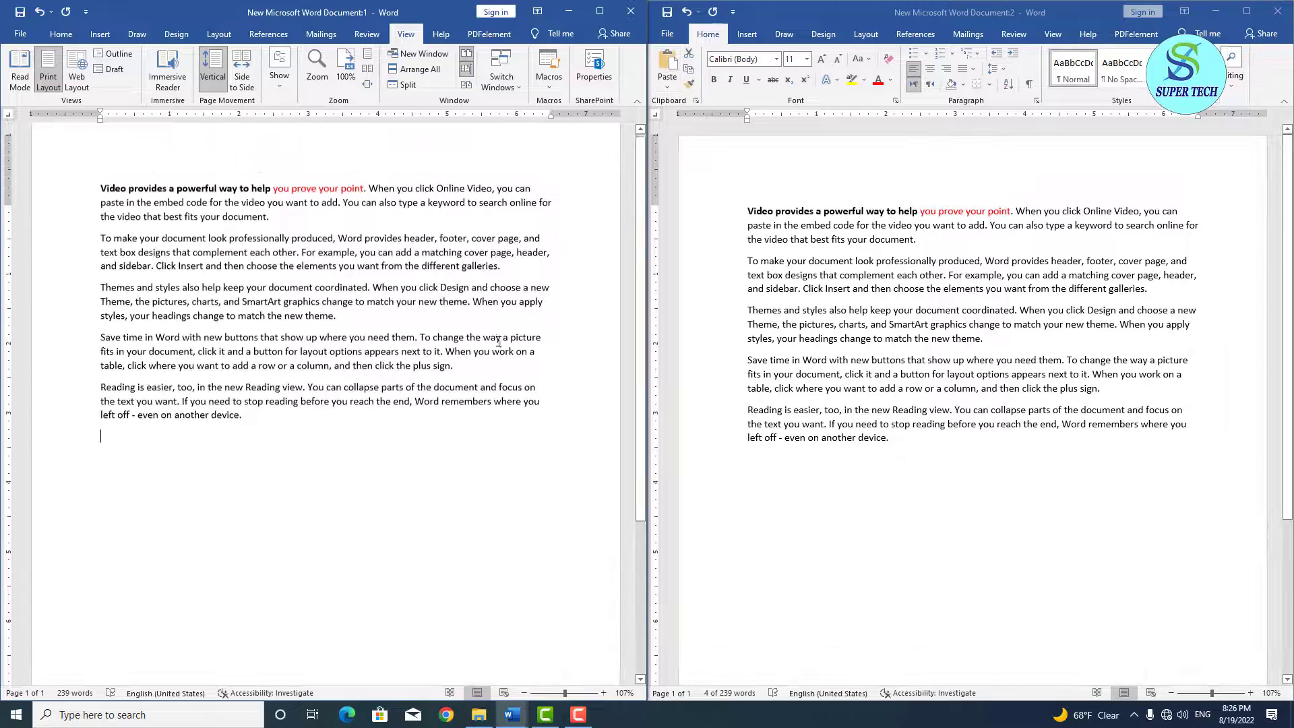
# Scroll the two side-by-side documents together with synchronous scrolling to compare how their pages move
pyautogui.scroll(-3, 499, 343)
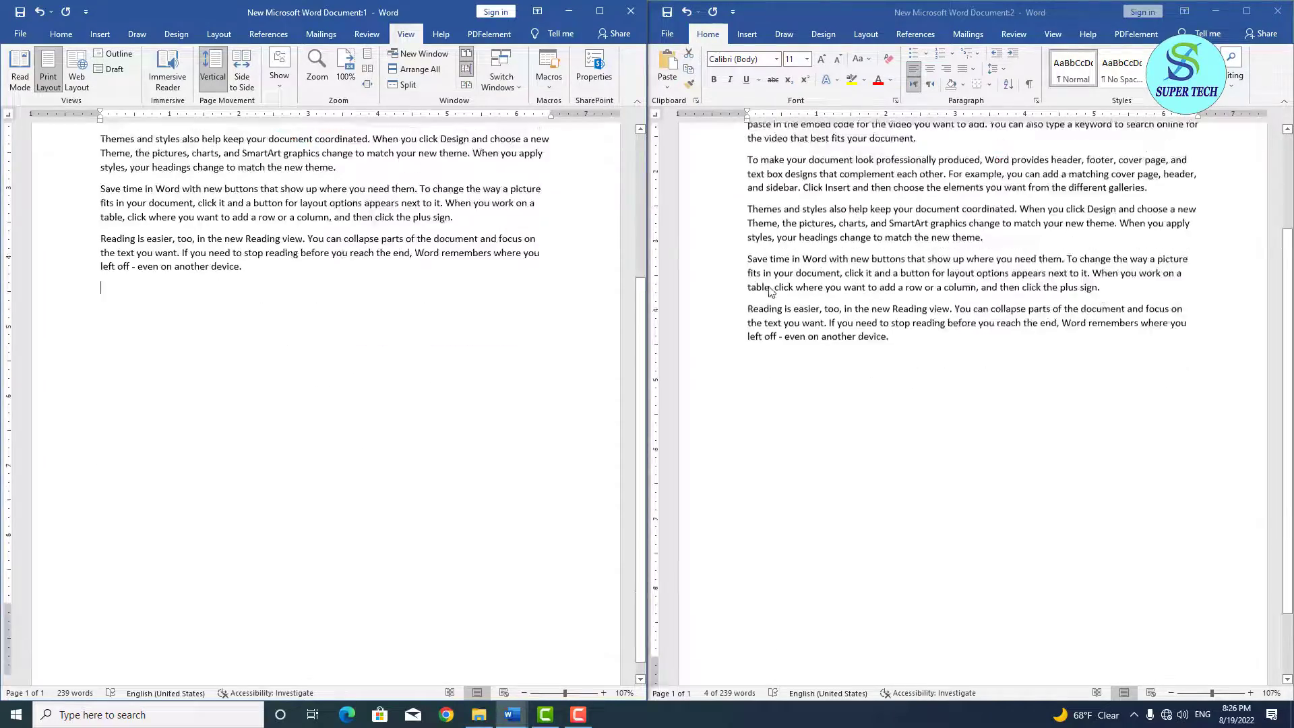
pyautogui.scroll(5, 771, 291)
pyautogui.scroll(2, 593, 280)
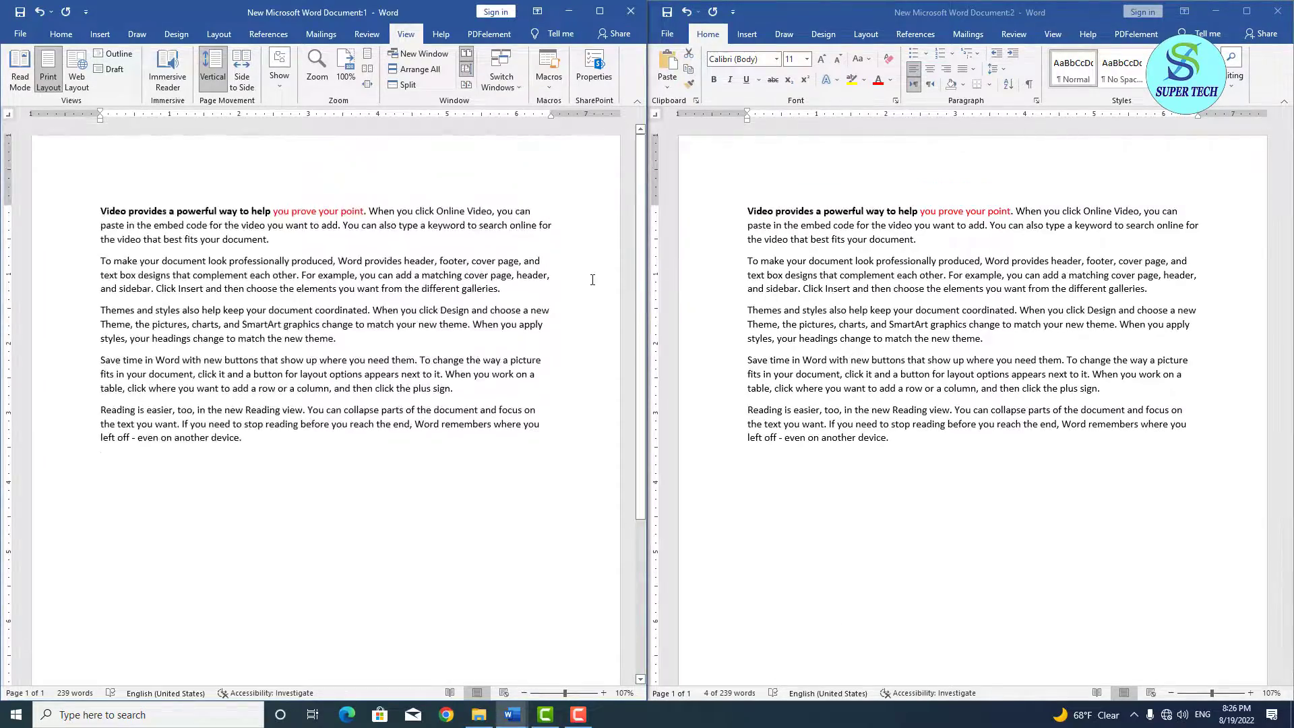
pyautogui.click(467, 70)
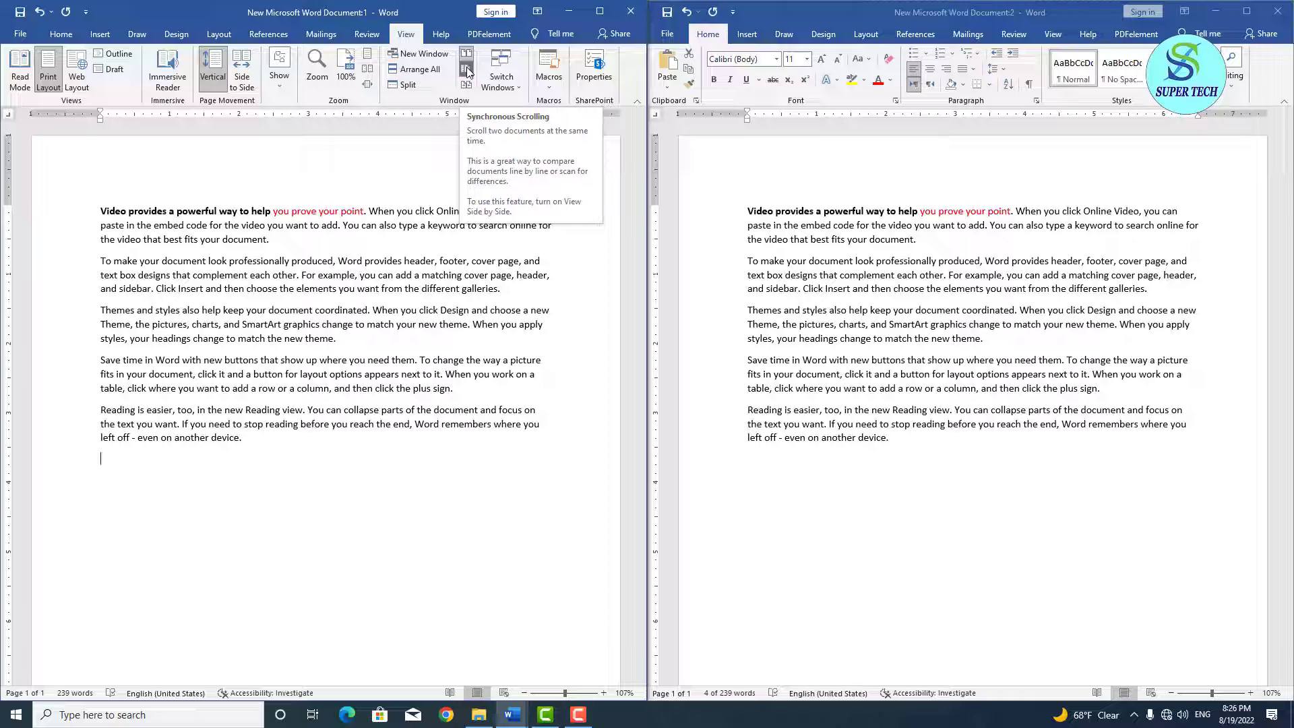
pyautogui.scroll(-4, 610, 263)
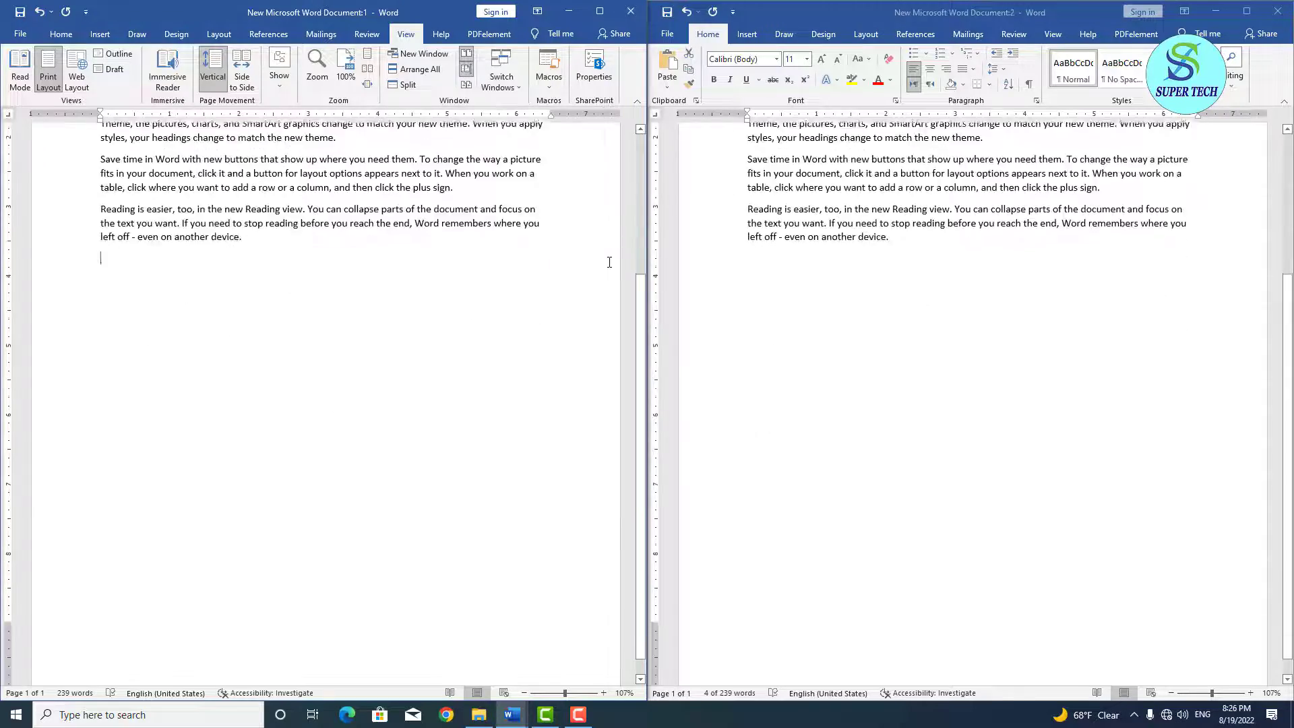
pyautogui.scroll(4, 610, 263)
pyautogui.scroll(-5, 609, 262)
pyautogui.scroll(5, 609, 263)
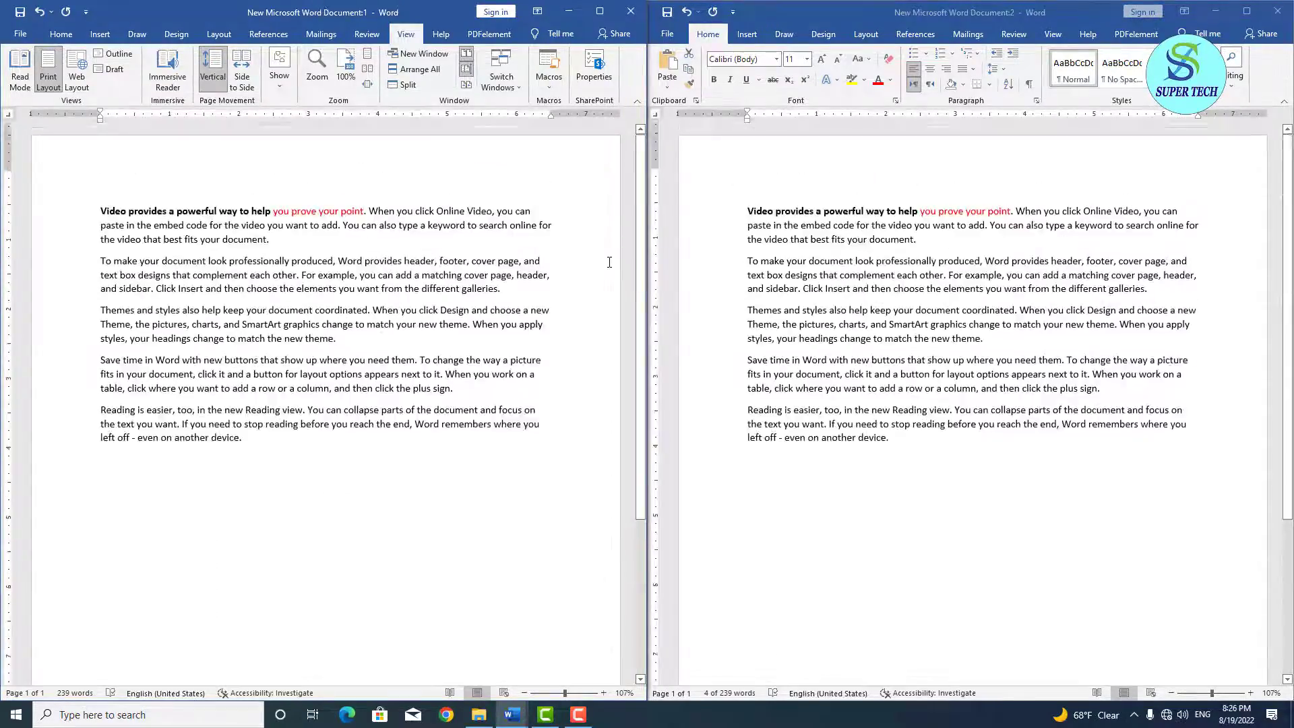
pyautogui.scroll(-5, 609, 262)
pyautogui.scroll(5, 610, 263)
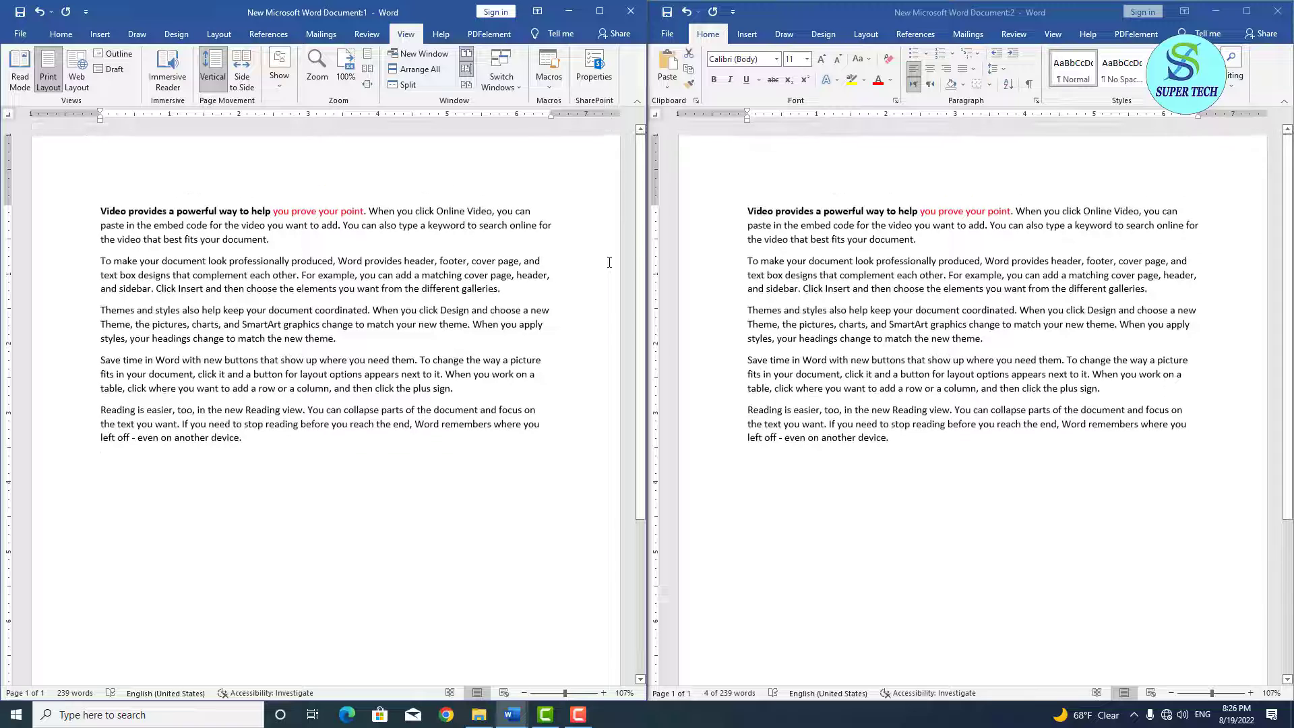
# Turn off synchronous scrolling and scroll each of the two document windows separately
pyautogui.click(470, 71)
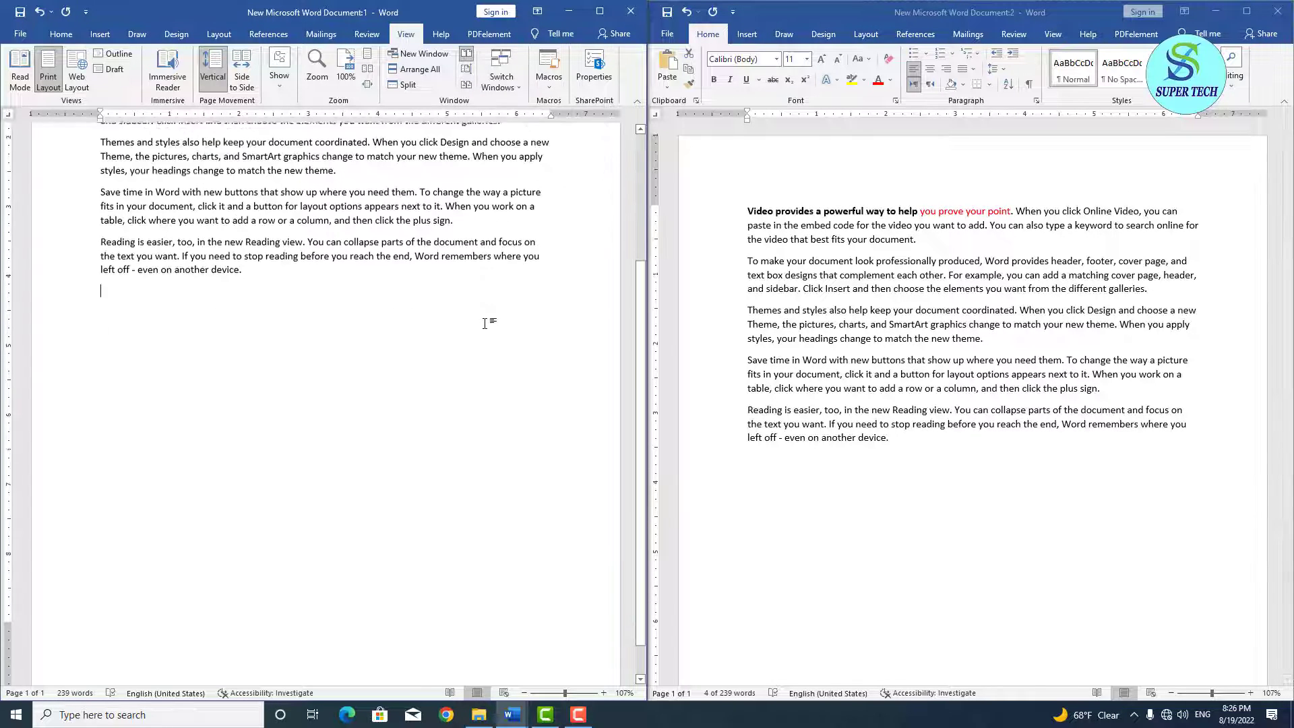
pyautogui.scroll(-4, 491, 324)
pyautogui.scroll(4, 486, 323)
pyautogui.scroll(-4, 487, 323)
pyautogui.scroll(2, 489, 324)
pyautogui.scroll(-5, 857, 325)
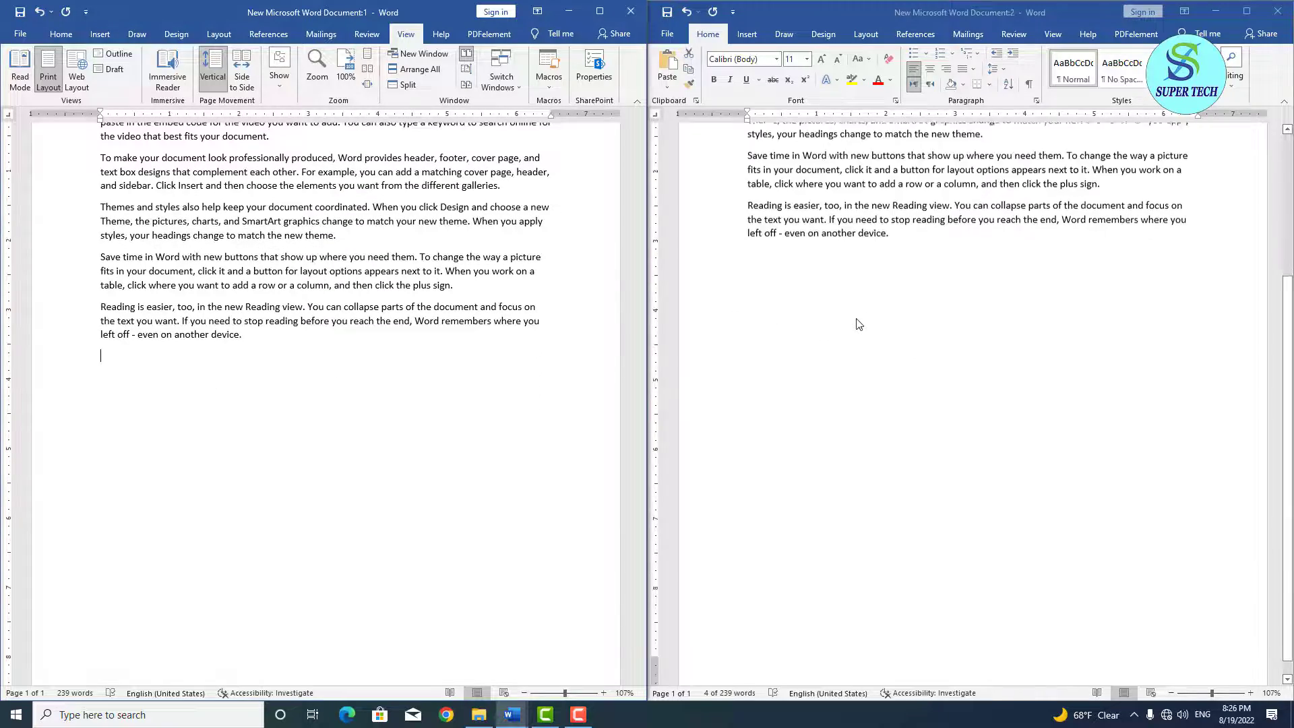
pyautogui.scroll(5, 858, 324)
pyautogui.scroll(-3, 472, 203)
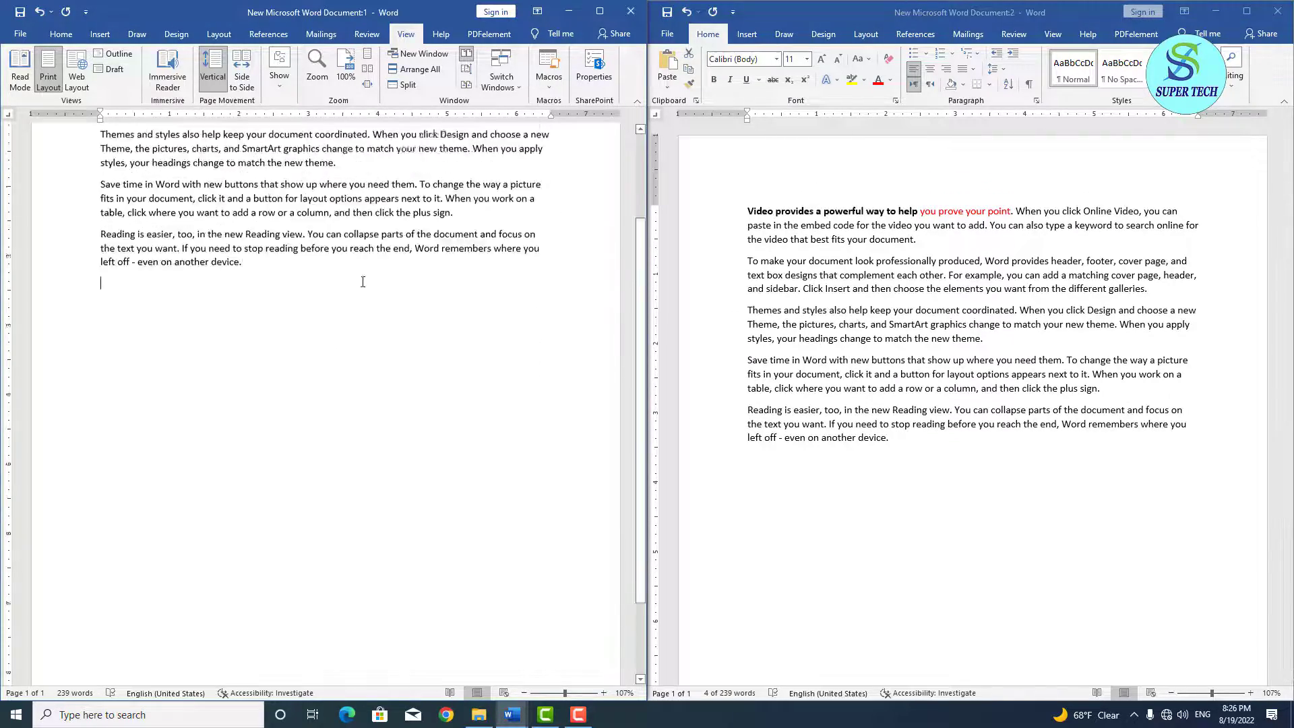
pyautogui.scroll(5, 445, 168)
# Turn synchronous scrolling back on and scroll both documents together down and back to the beginning
pyautogui.click(466, 68)
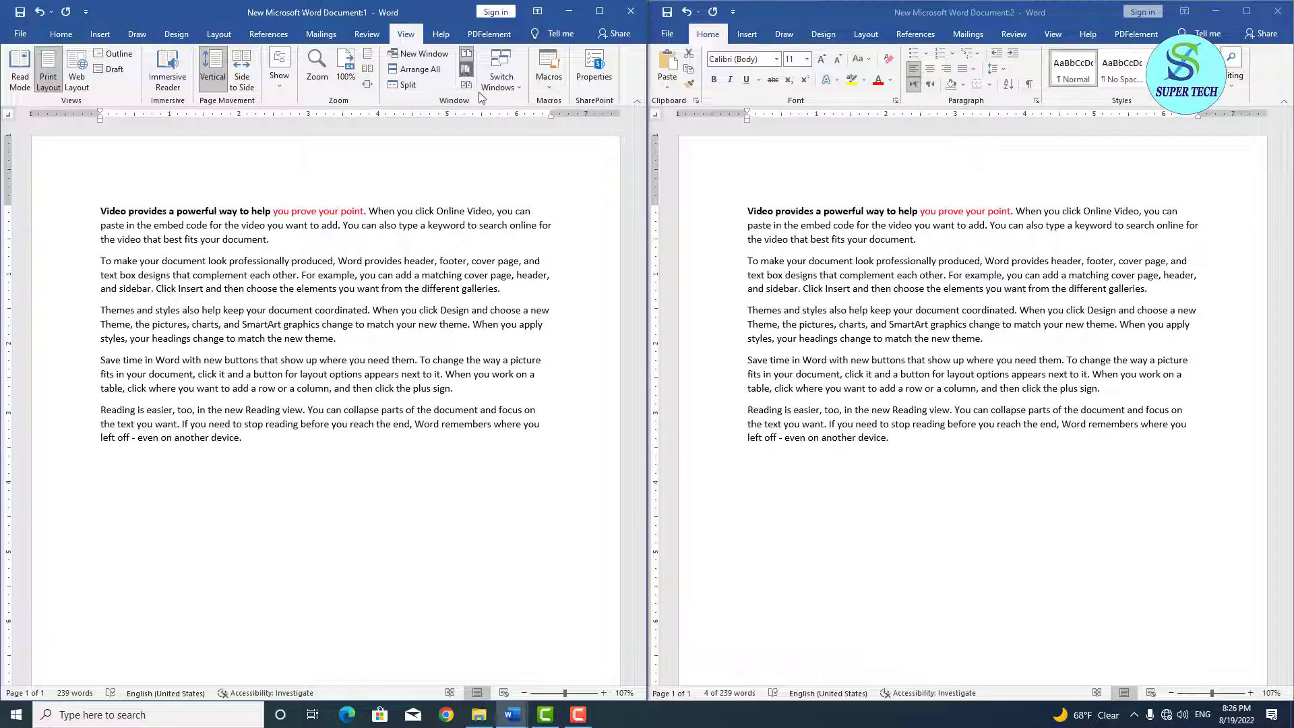
pyautogui.scroll(-3, 568, 230)
pyautogui.scroll(-1, 569, 230)
pyautogui.scroll(2, 771, 317)
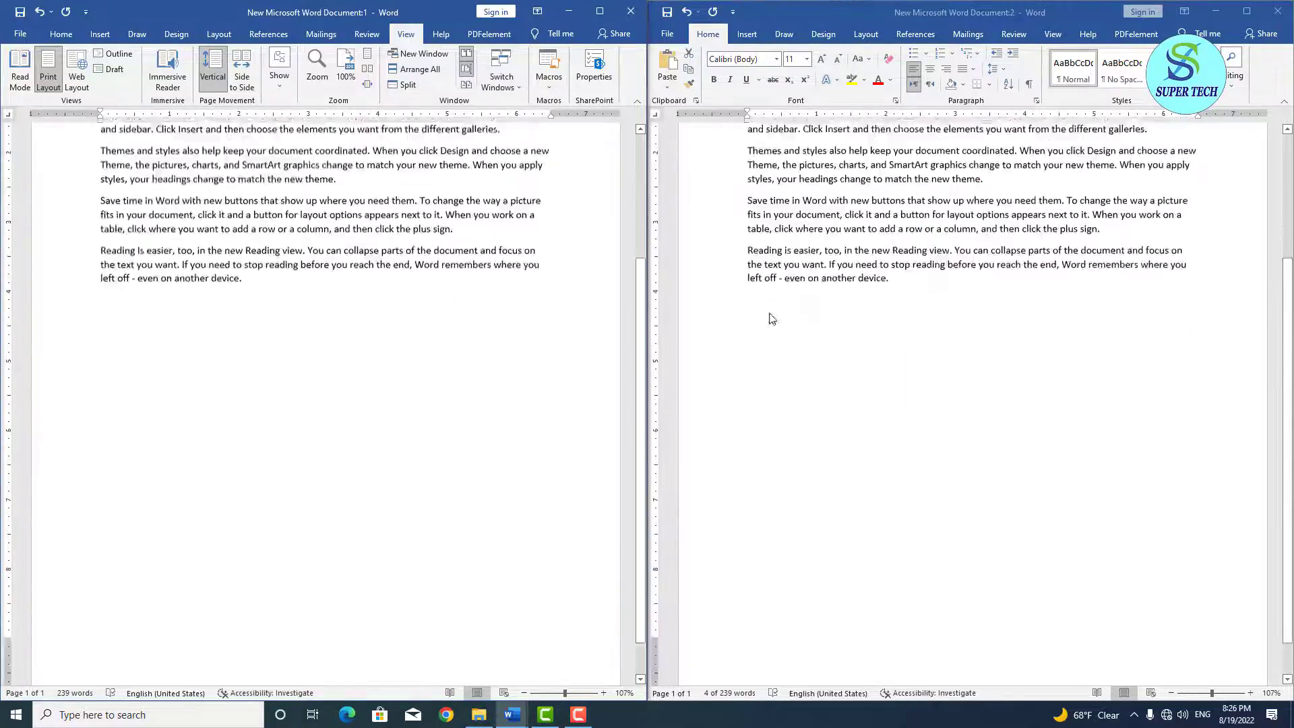
pyautogui.scroll(3, 968, 507)
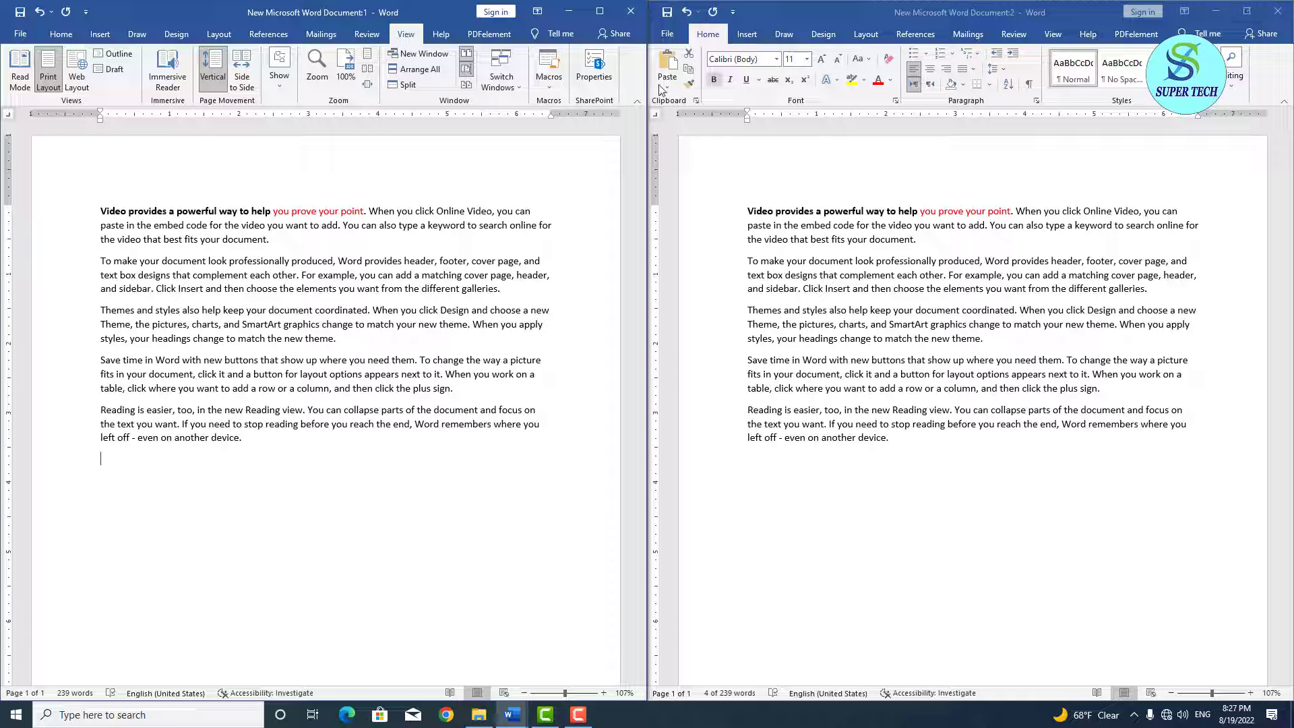
# Split the first document's window into two panes and scroll through its upper pane
pyautogui.click(409, 84)
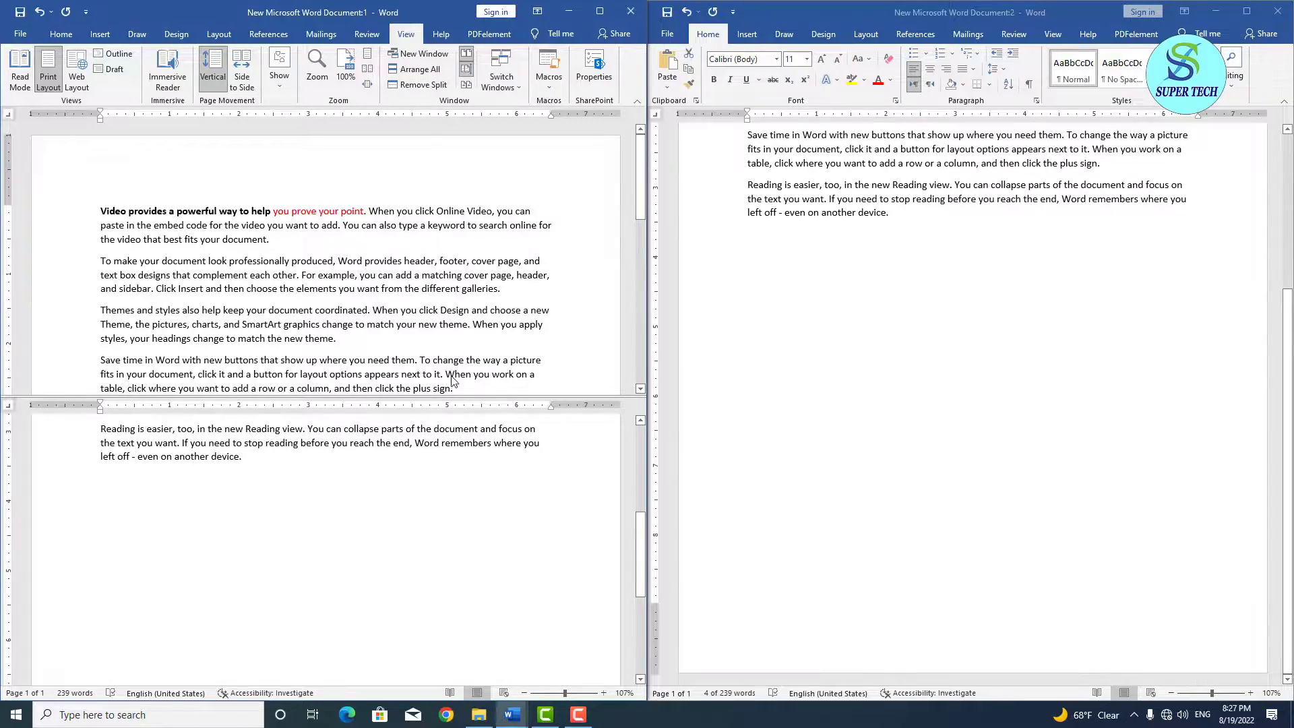
pyautogui.scroll(-6, 453, 382)
pyautogui.scroll(6, 453, 389)
pyautogui.scroll(-1, 453, 390)
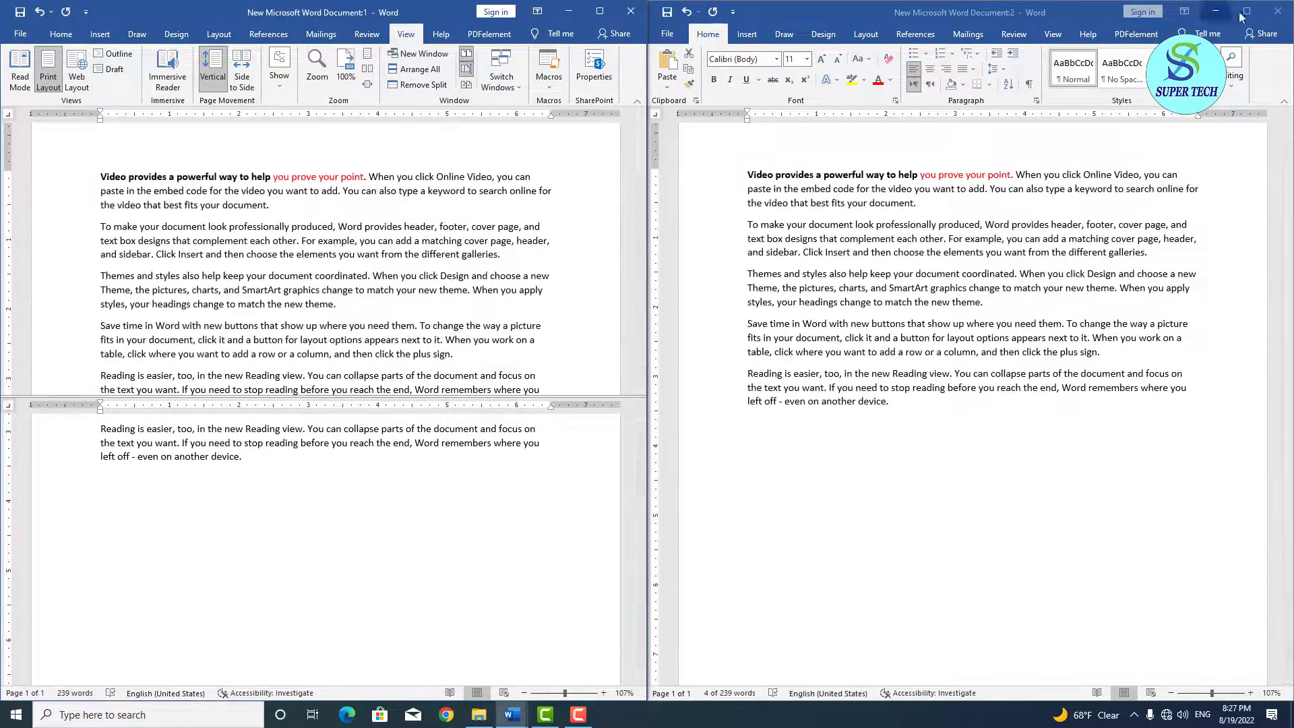
# Close the second document window and maximize the remaining split one
pyautogui.click(1277, 12)
pyautogui.click(1250, 13)
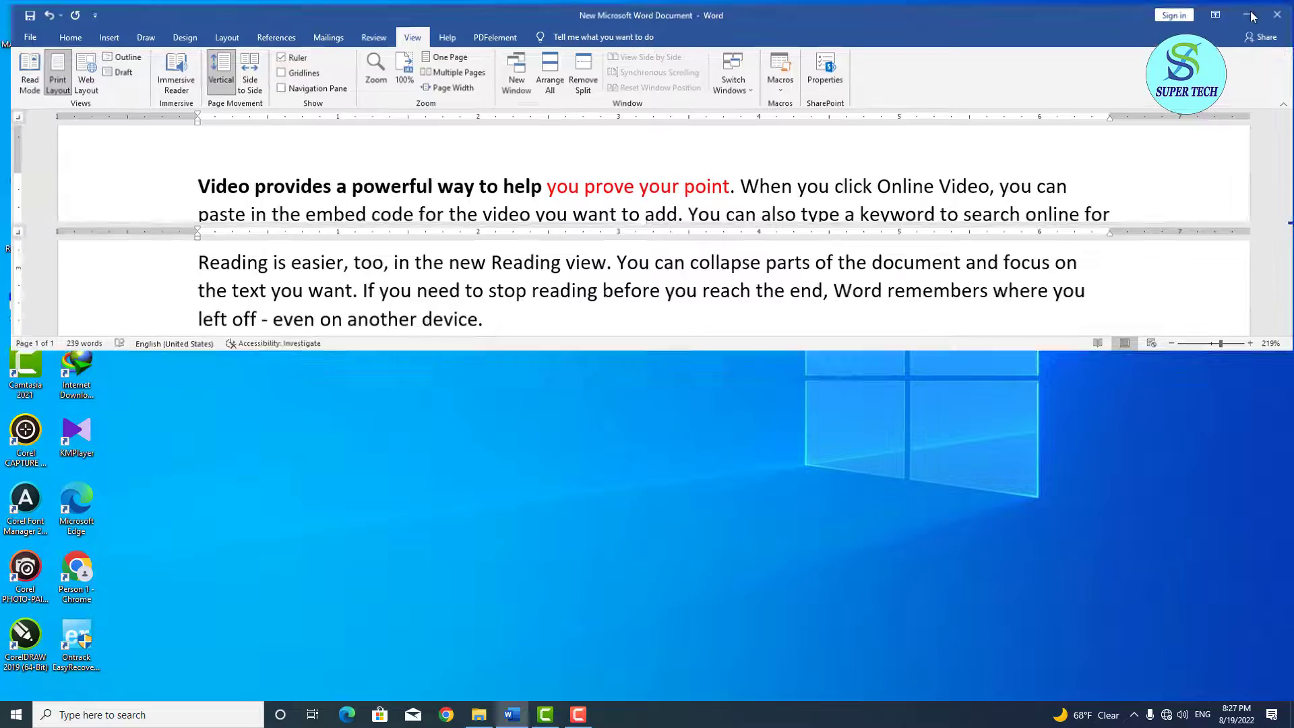
# Show the beginning of the text in the lower pane and make "To make your document look" bold in the upper pane
pyautogui.scroll(5, 383, 447)
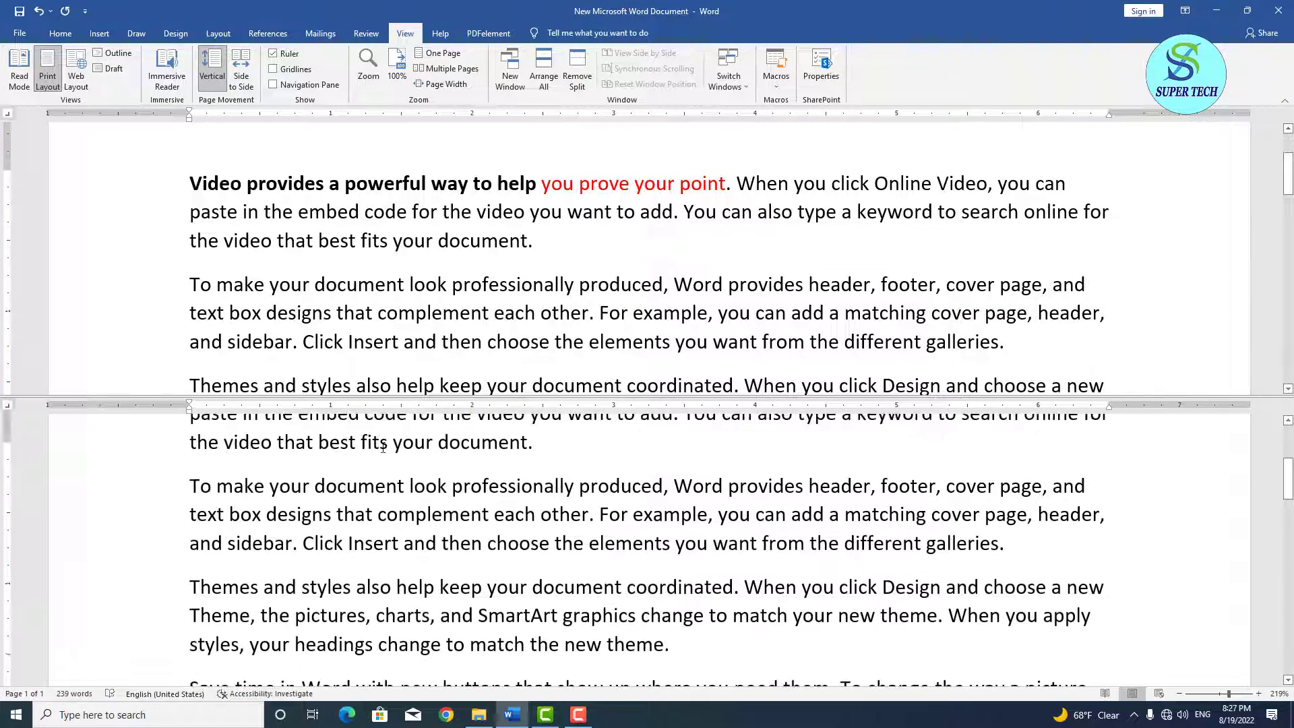
pyautogui.scroll(3, 383, 448)
pyautogui.scroll(-1, 383, 448)
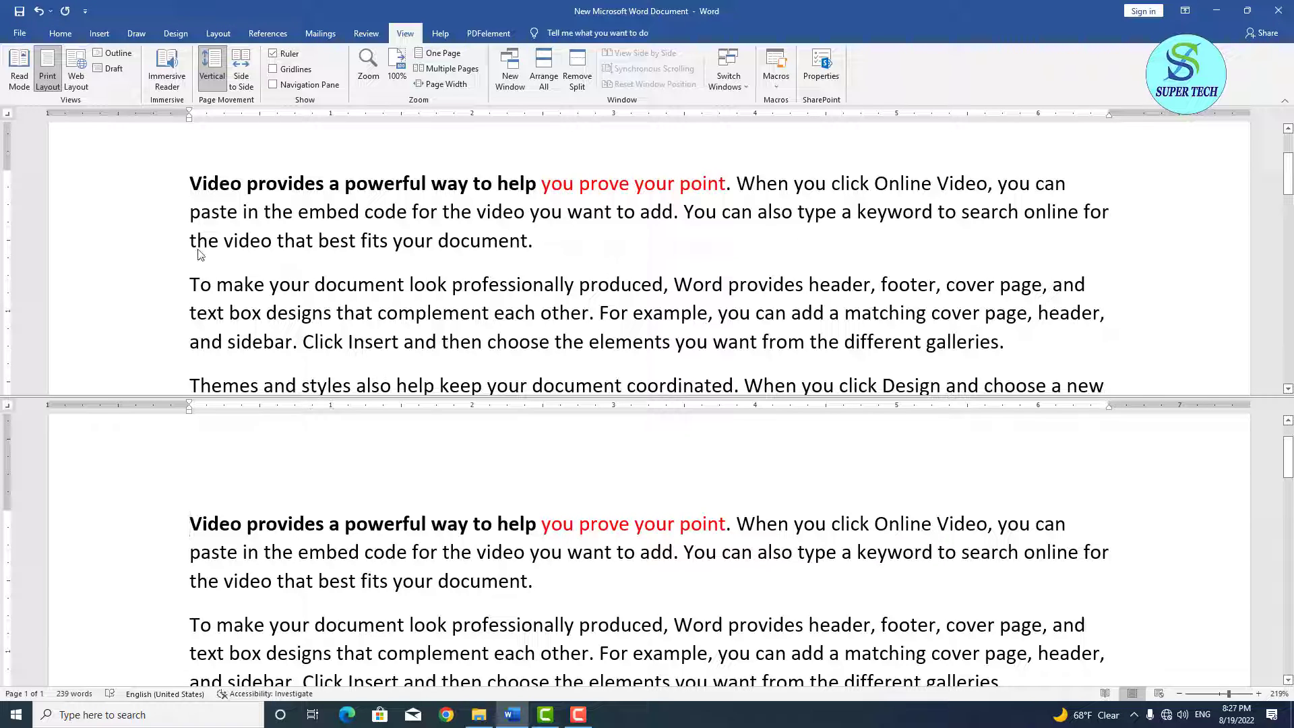
pyautogui.moveTo(220, 284); pyautogui.dragTo(448, 285)
pyautogui.click(440, 266)
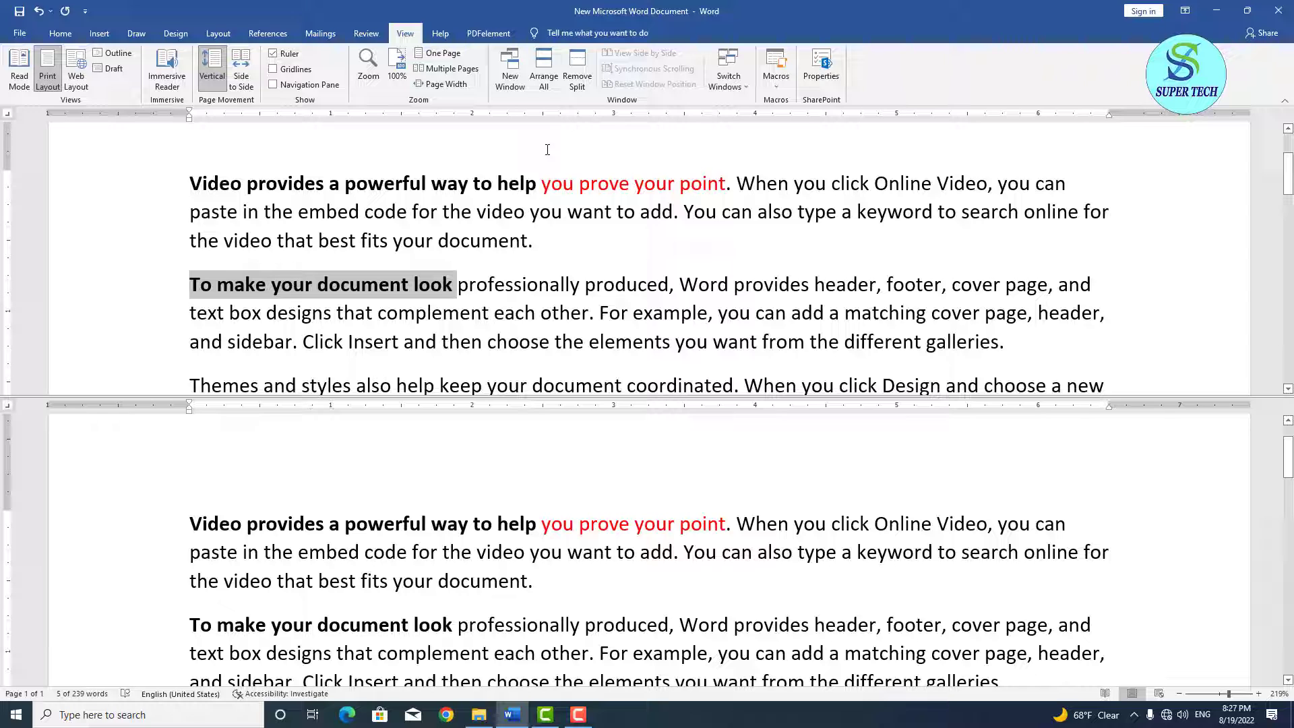
# Open the document in a second window and restore that window down to the upper half of the screen
pyautogui.click(734, 88)
pyautogui.click(691, 333)
pyautogui.click(513, 86)
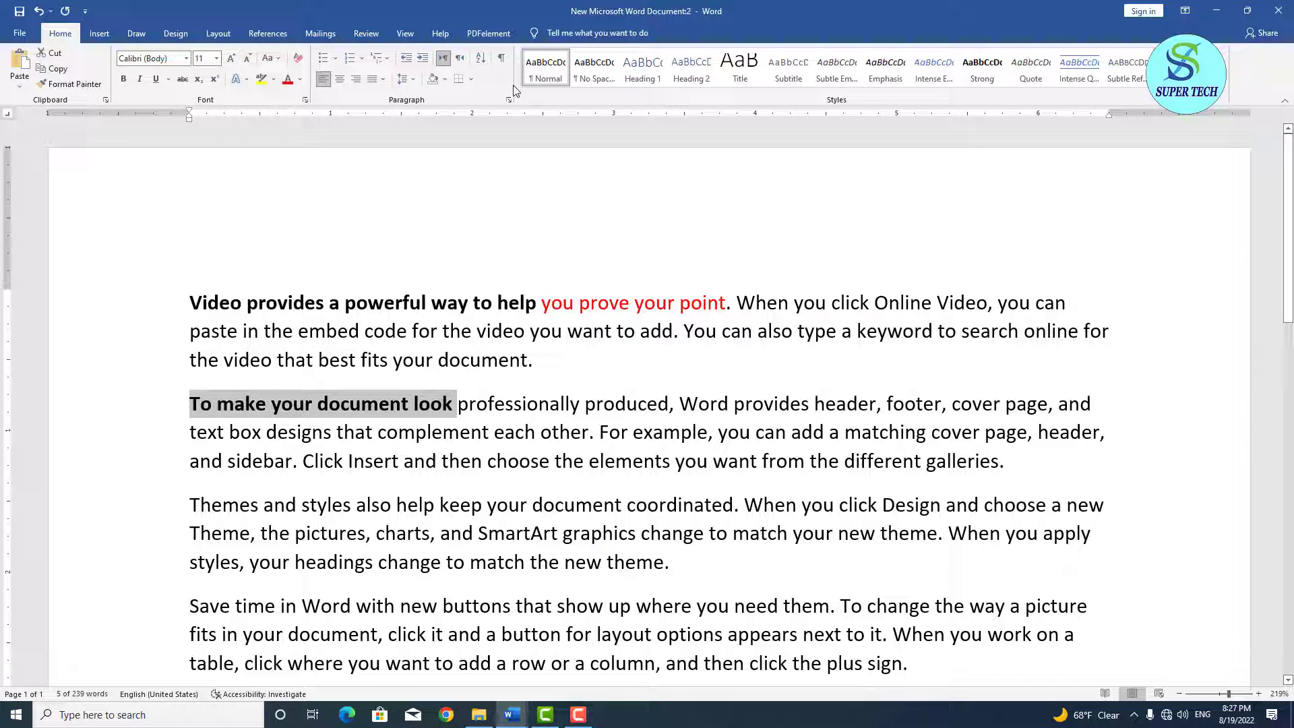
pyautogui.click(1248, 10)
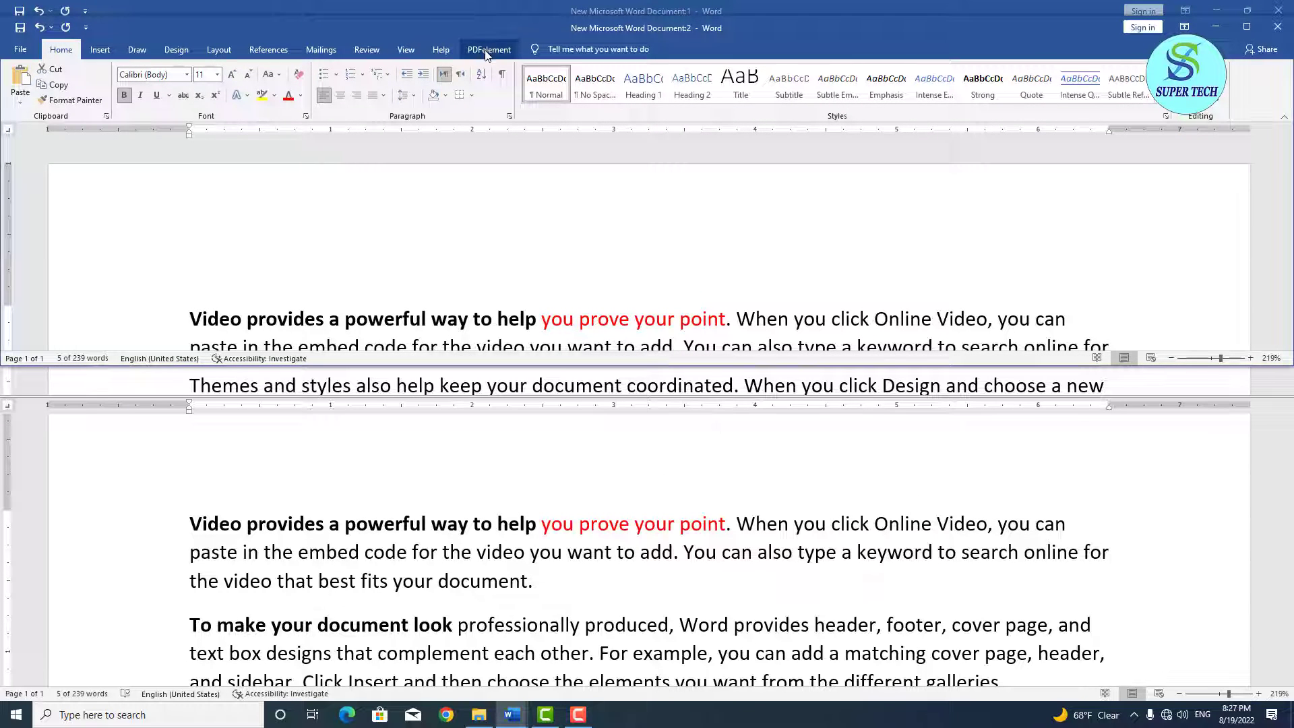
# Switch from New Microsoft Word Document:2 to New Microsoft Word Document:1, over to the second window, and back to the first
pyautogui.click(406, 50)
pyautogui.click(725, 91)
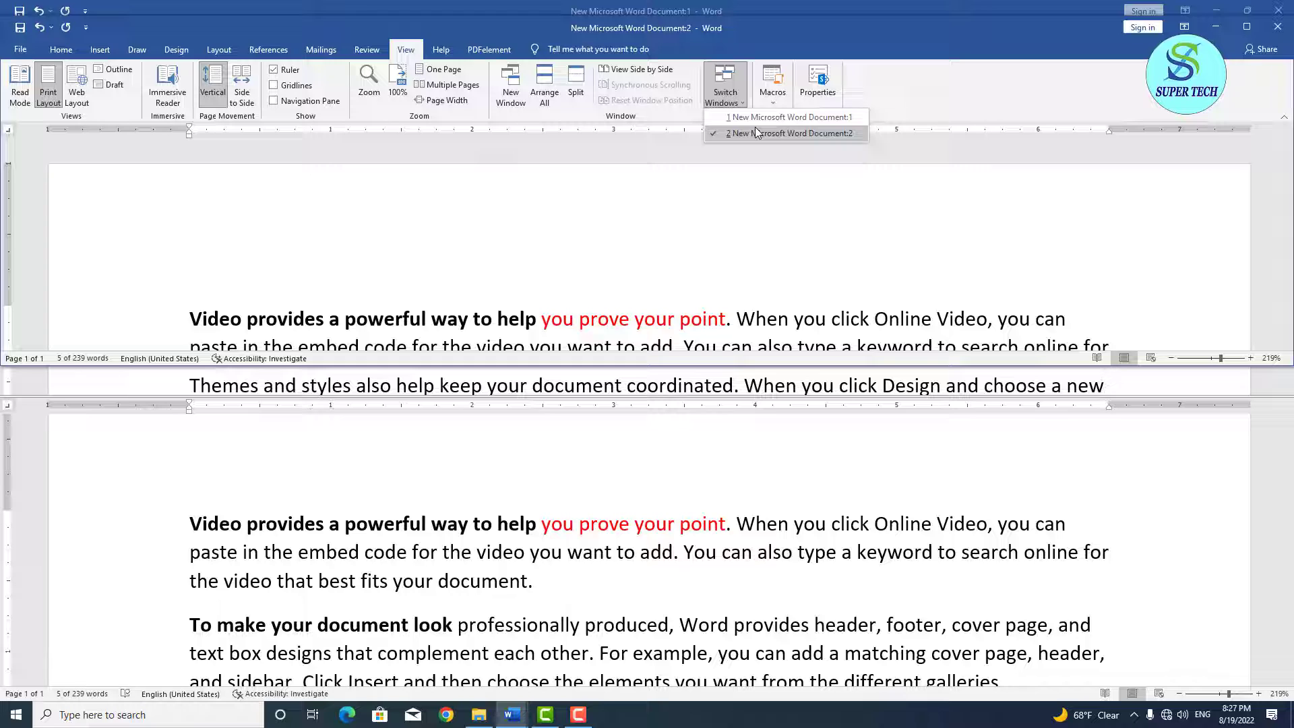
pyautogui.click(811, 120)
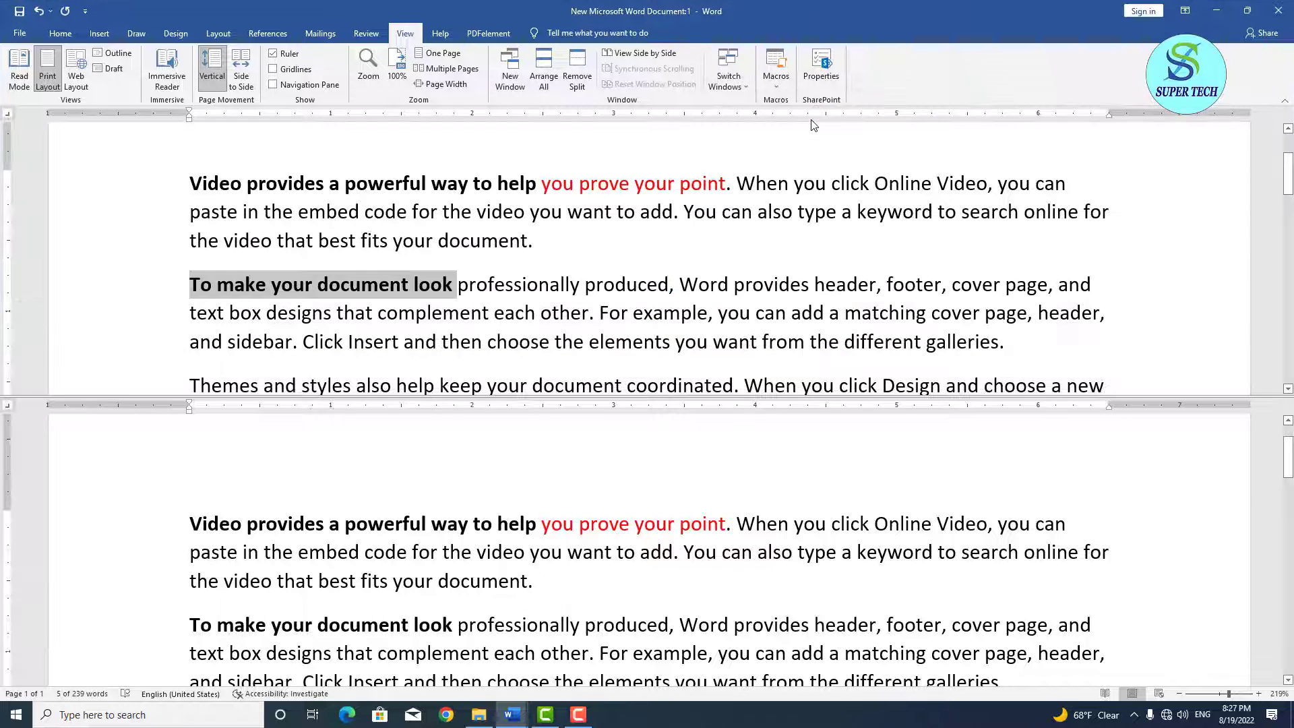
pyautogui.click(728, 71)
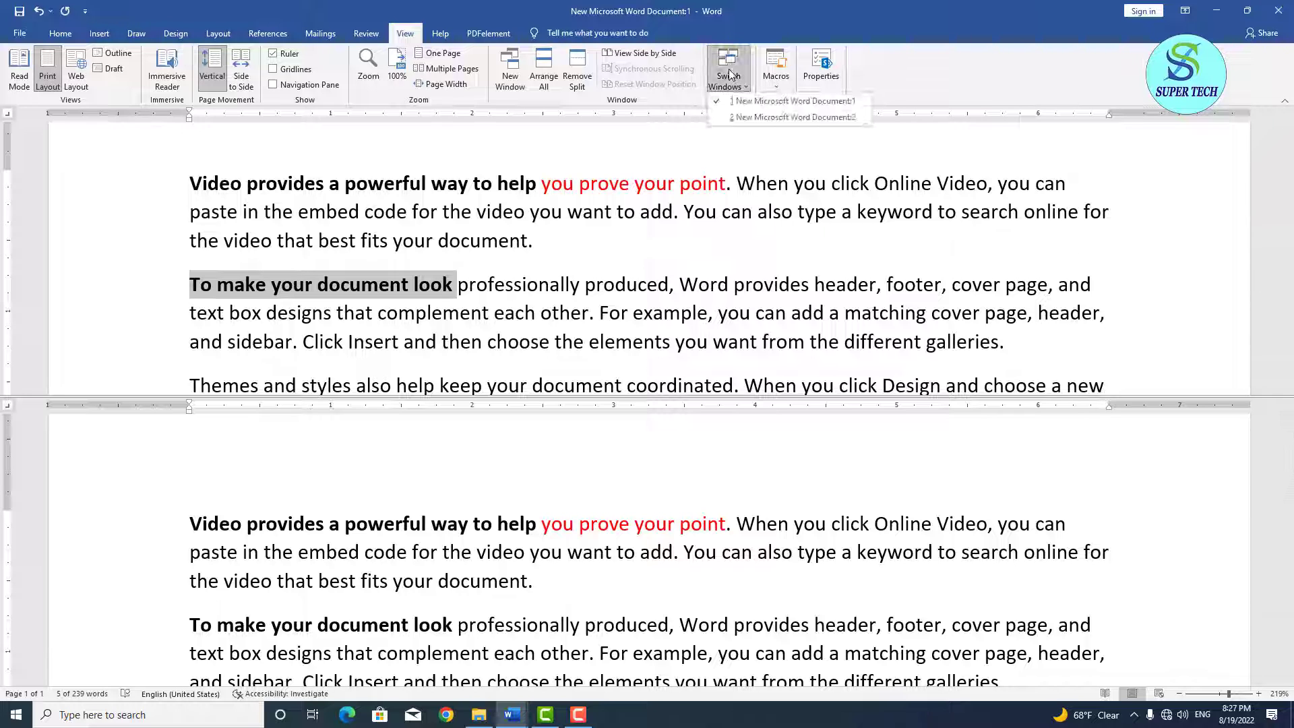
pyautogui.click(748, 128)
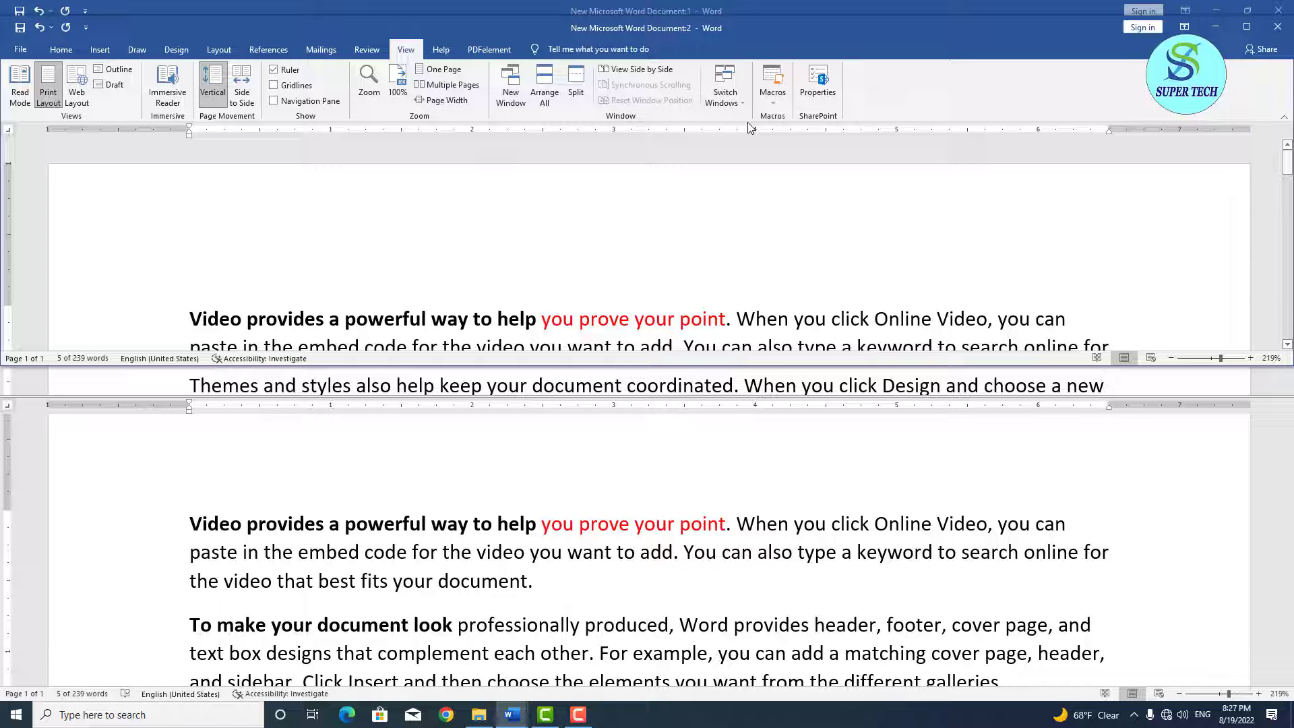
pyautogui.hotkey('alt', 'Tab')
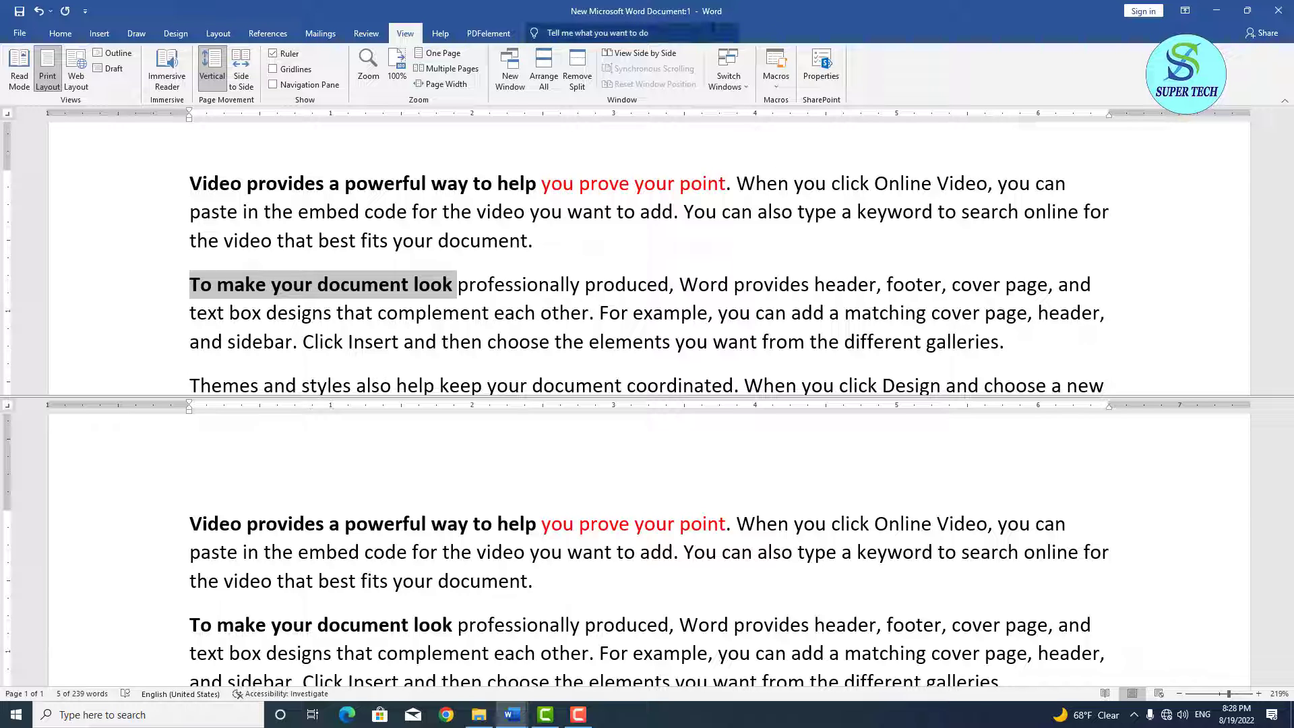
# Close the split first document window and maximize the remaining one
pyautogui.click(1277, 13)
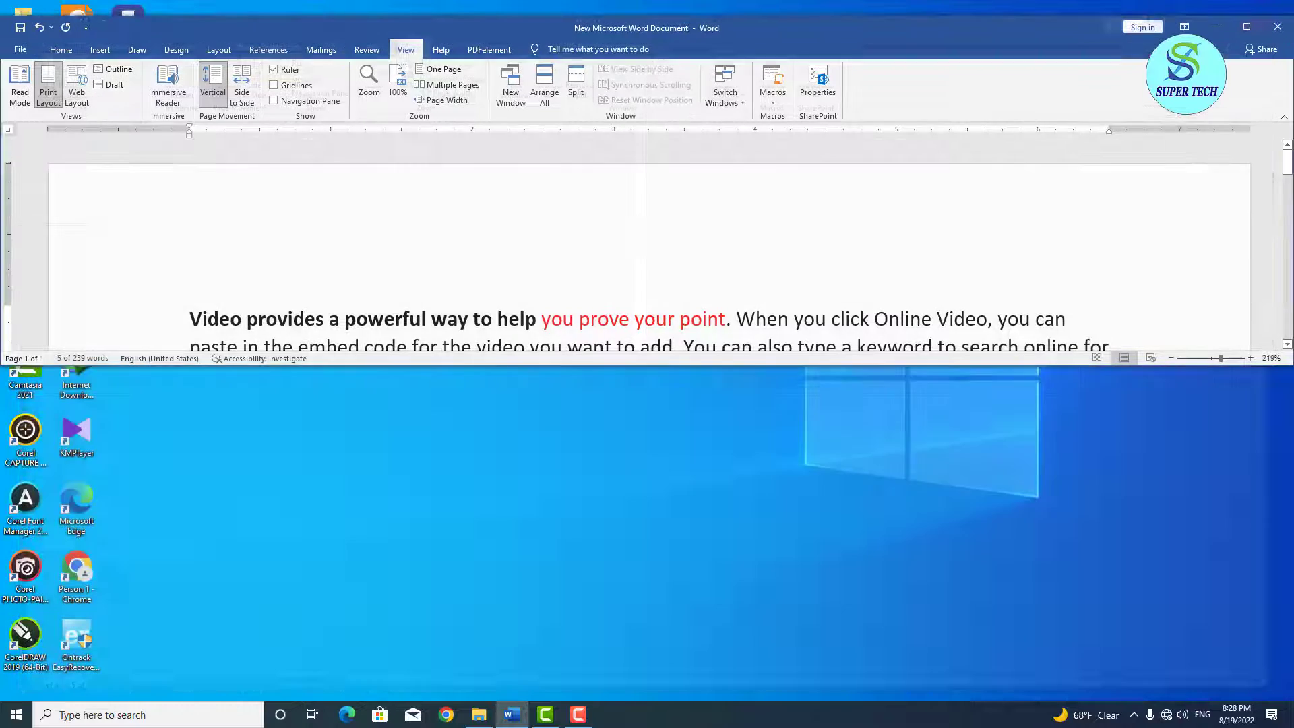
pyautogui.click(1247, 31)
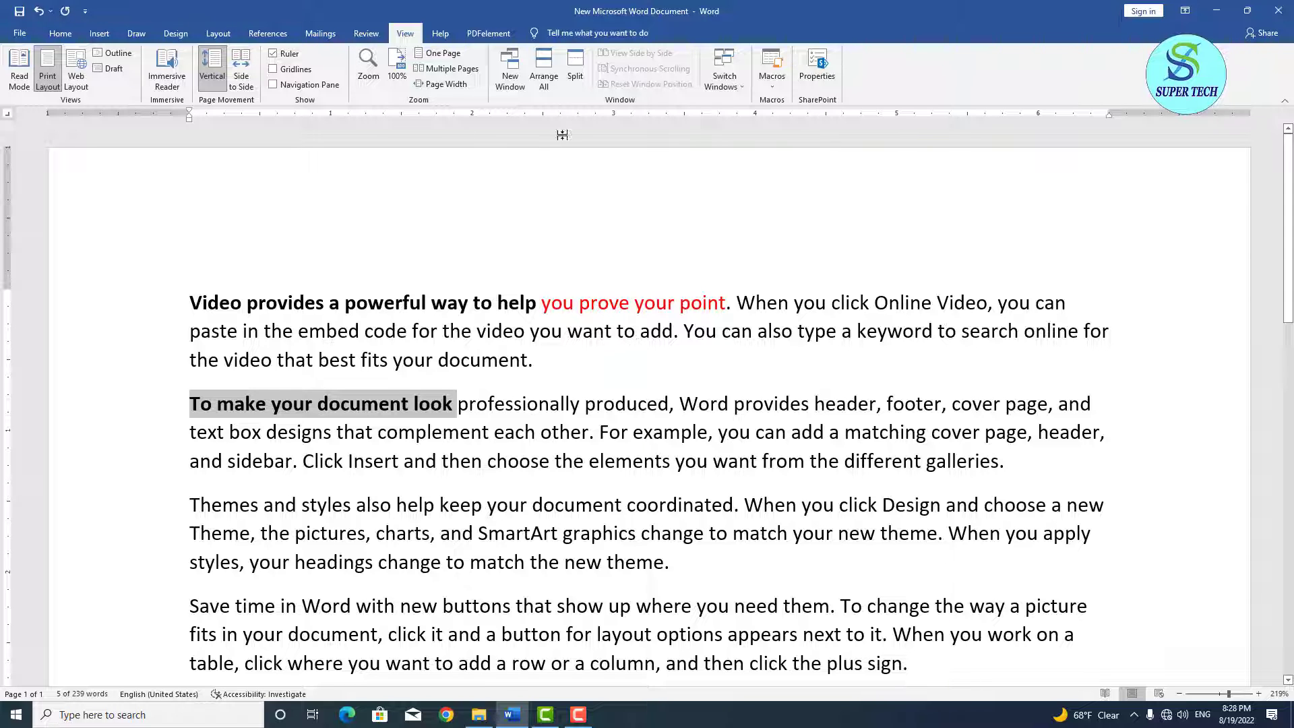
# Show the available macro options and dismiss them without choosing one
pyautogui.click(772, 84)
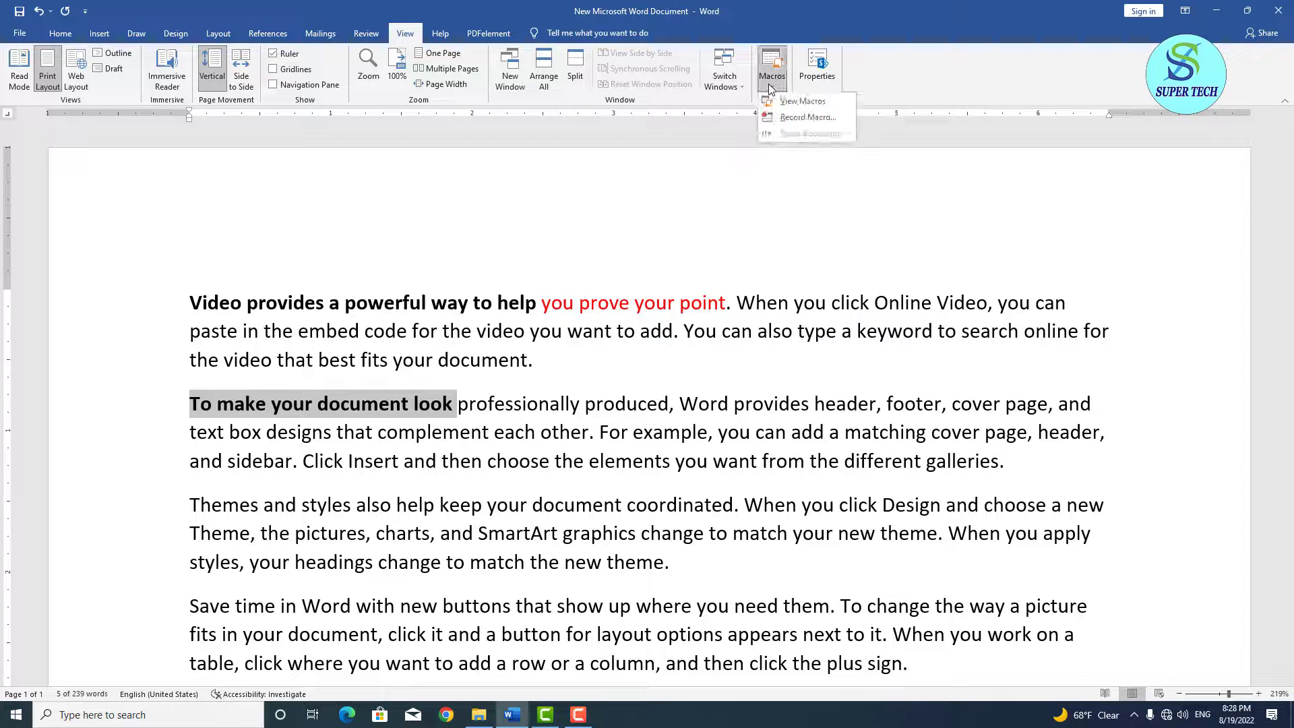
pyautogui.click(726, 210)
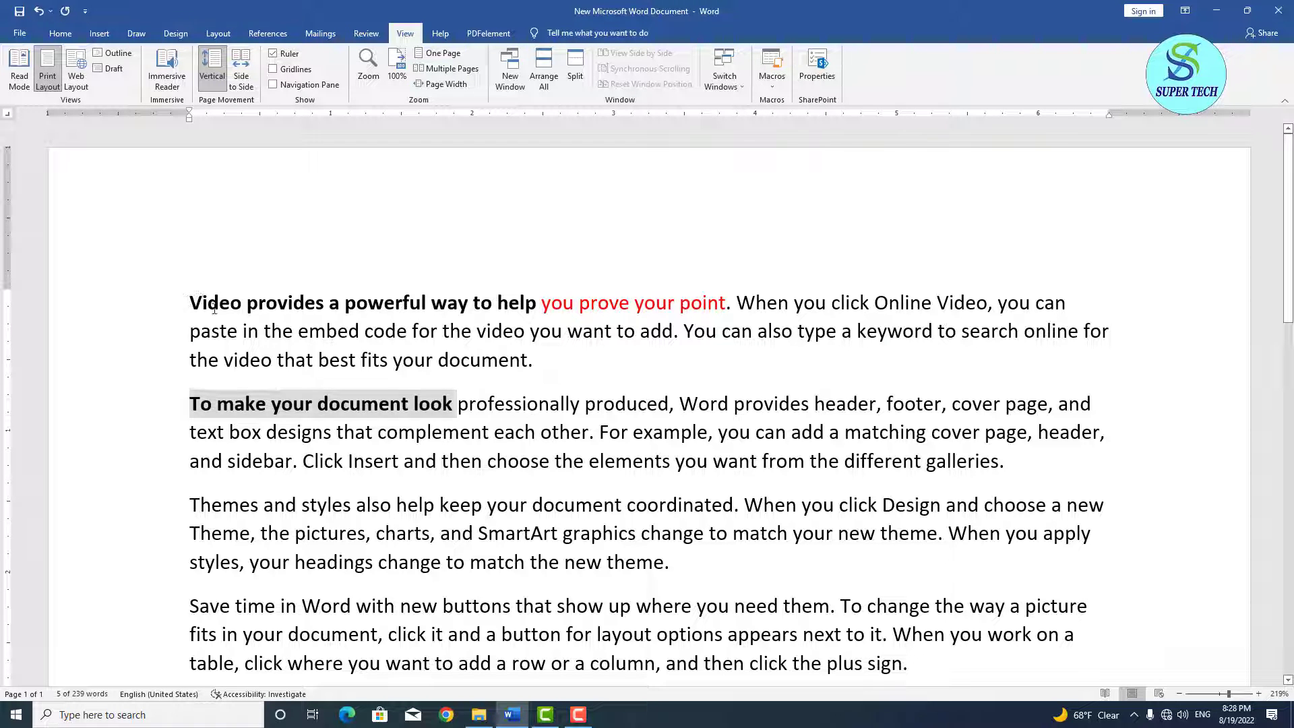
# Delete all the sample text and start recording a macro named Macro1, stored in All Documents (Normal.dotm)
pyautogui.moveTo(215, 308); pyautogui.dragTo(972, 677)
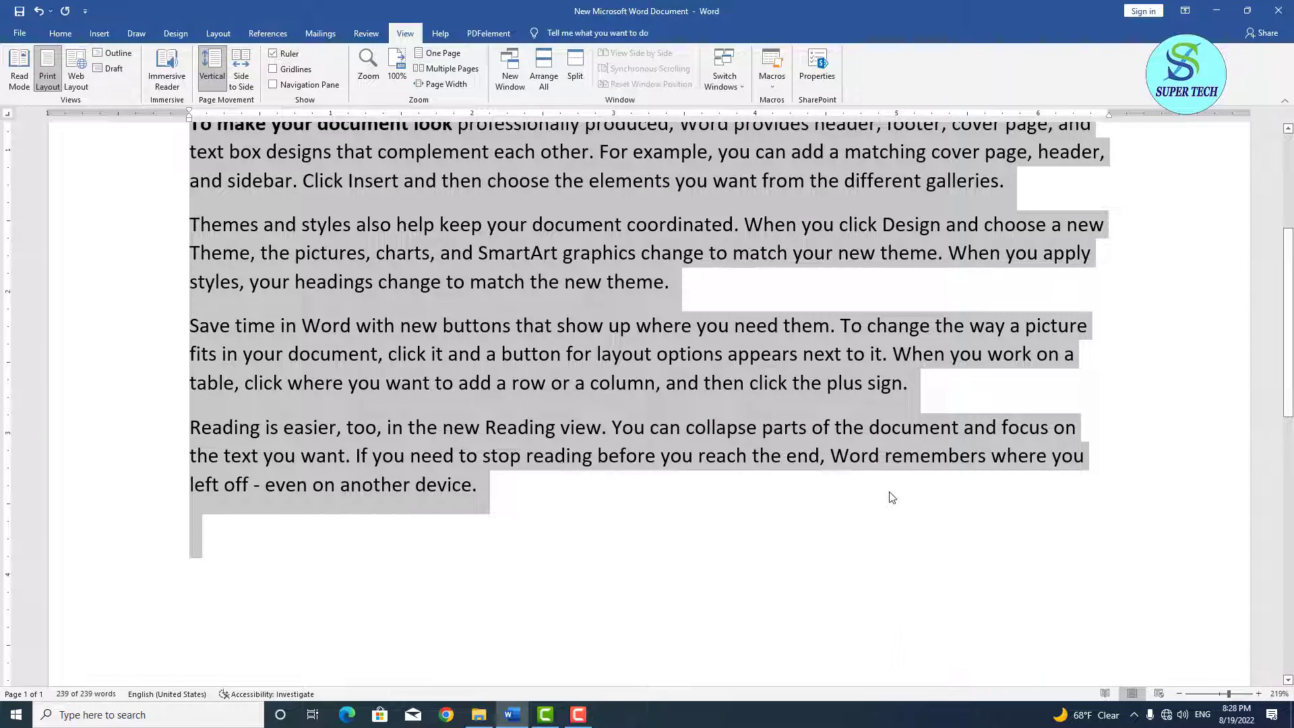
pyautogui.press('Delete')
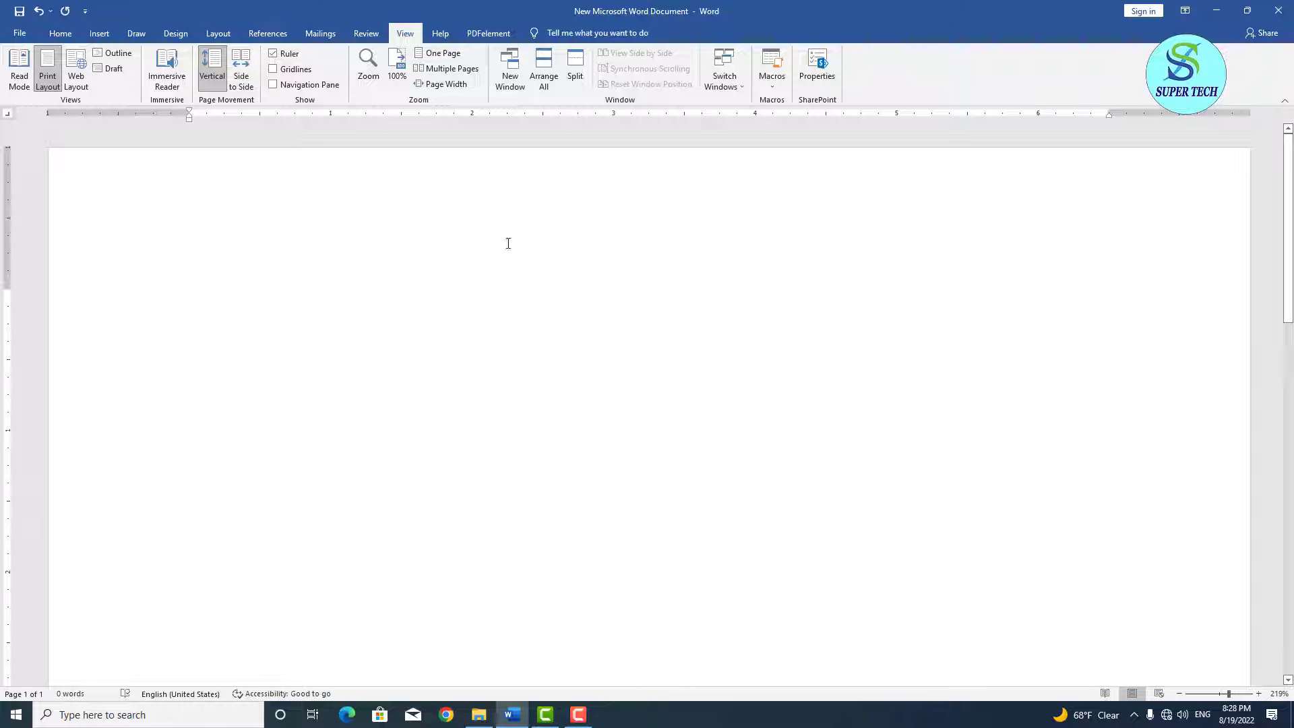
pyautogui.click(771, 83)
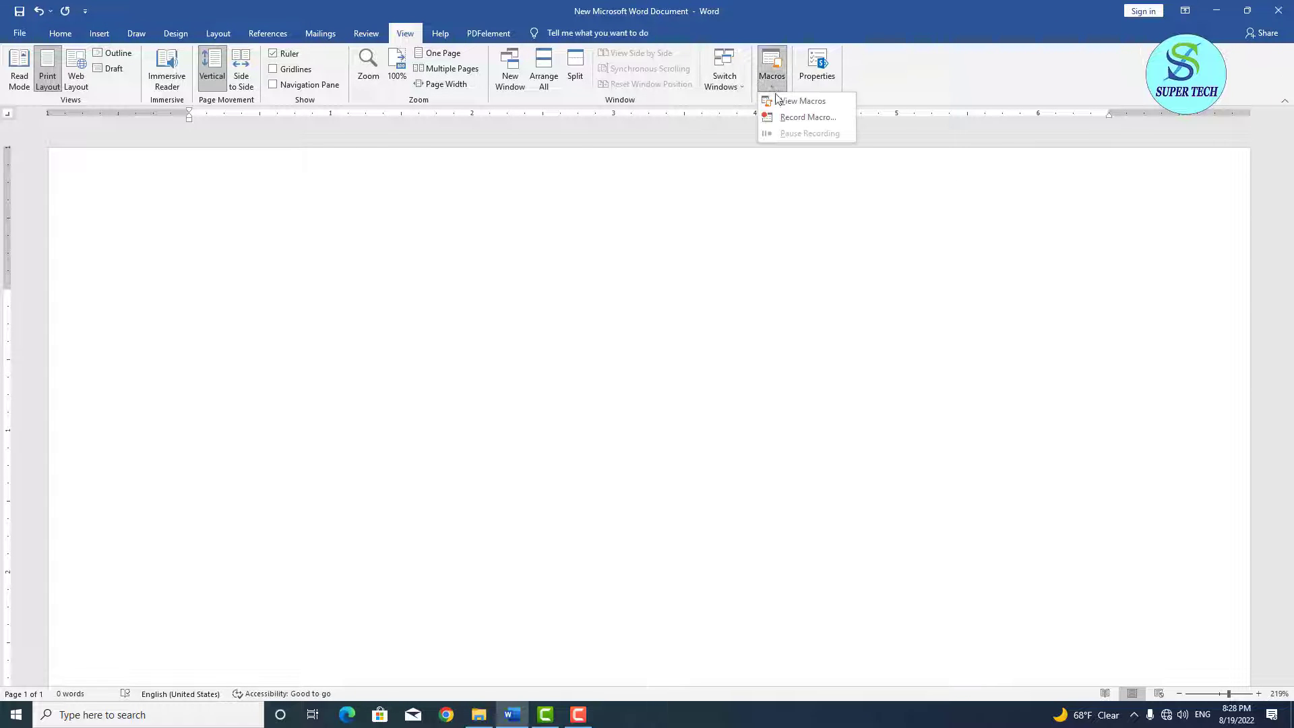
pyautogui.click(808, 125)
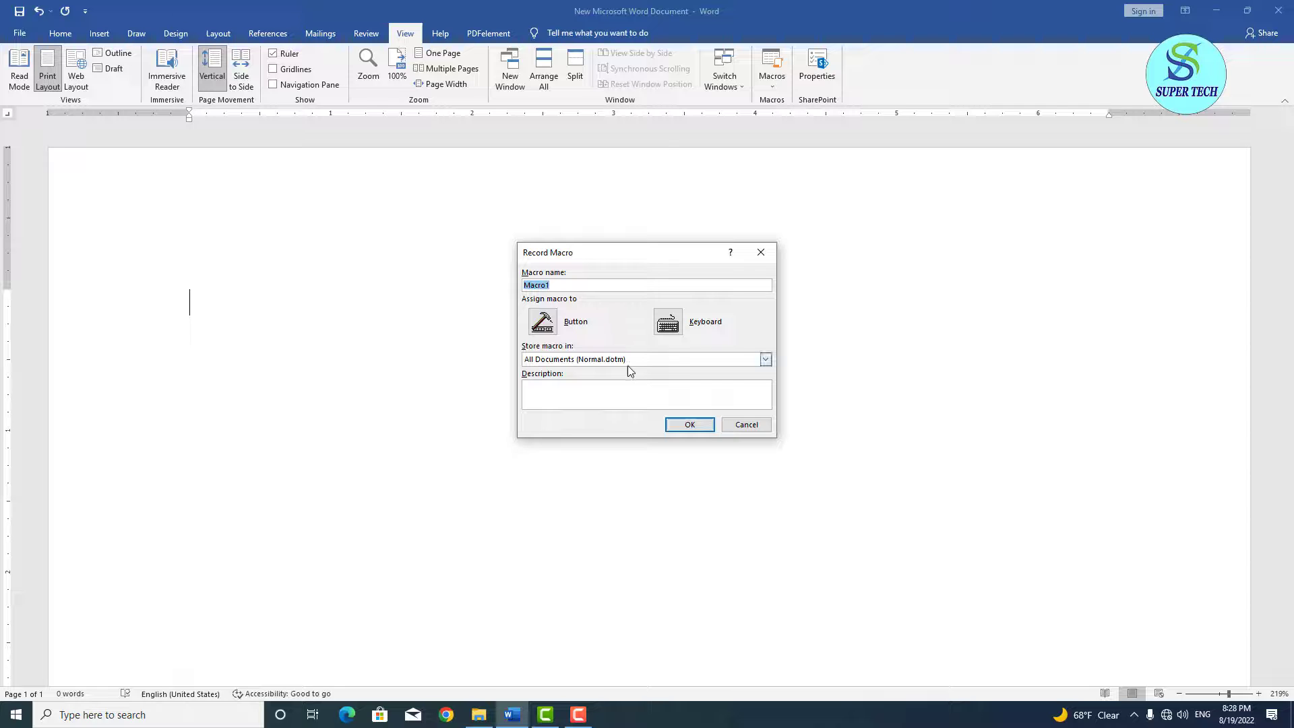
pyautogui.click(679, 427)
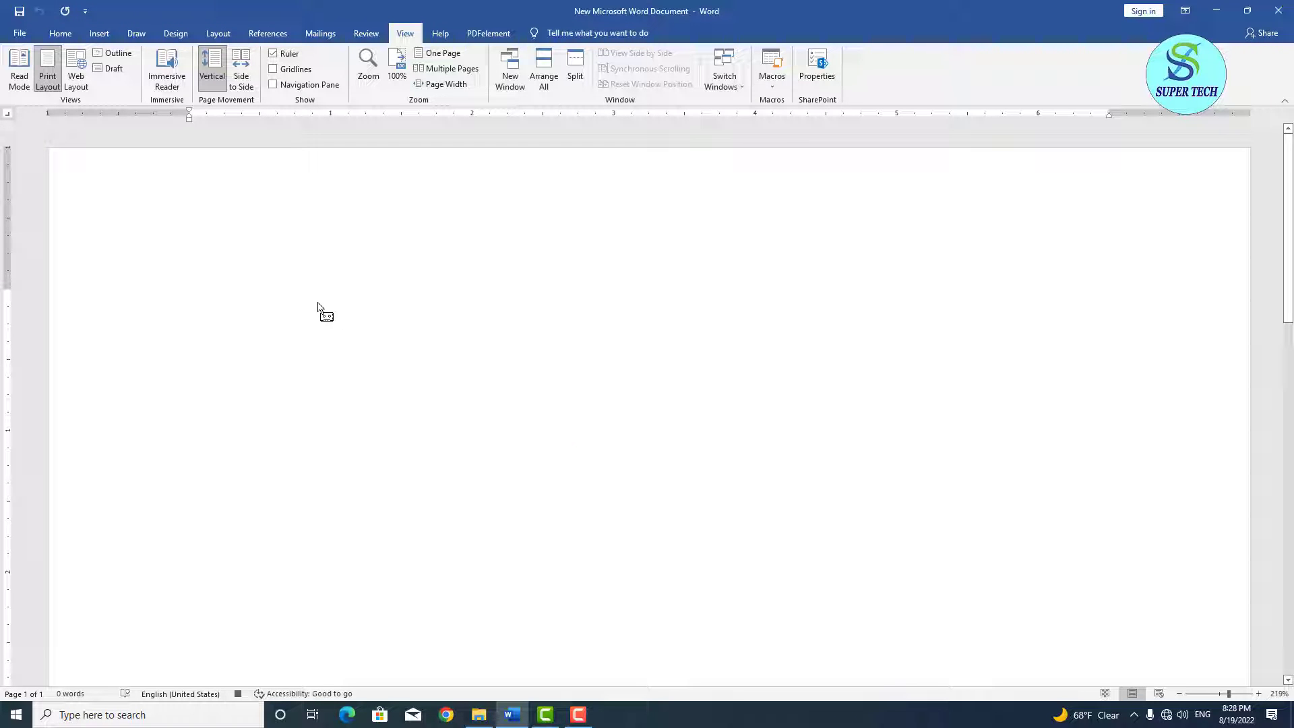
# Enter four lines of filler text: sdfsafsdfsa, fdsafasfs, fsafsafsaf and fdsafsadfdsa
pyautogui.write('sdfsafsdfsa')
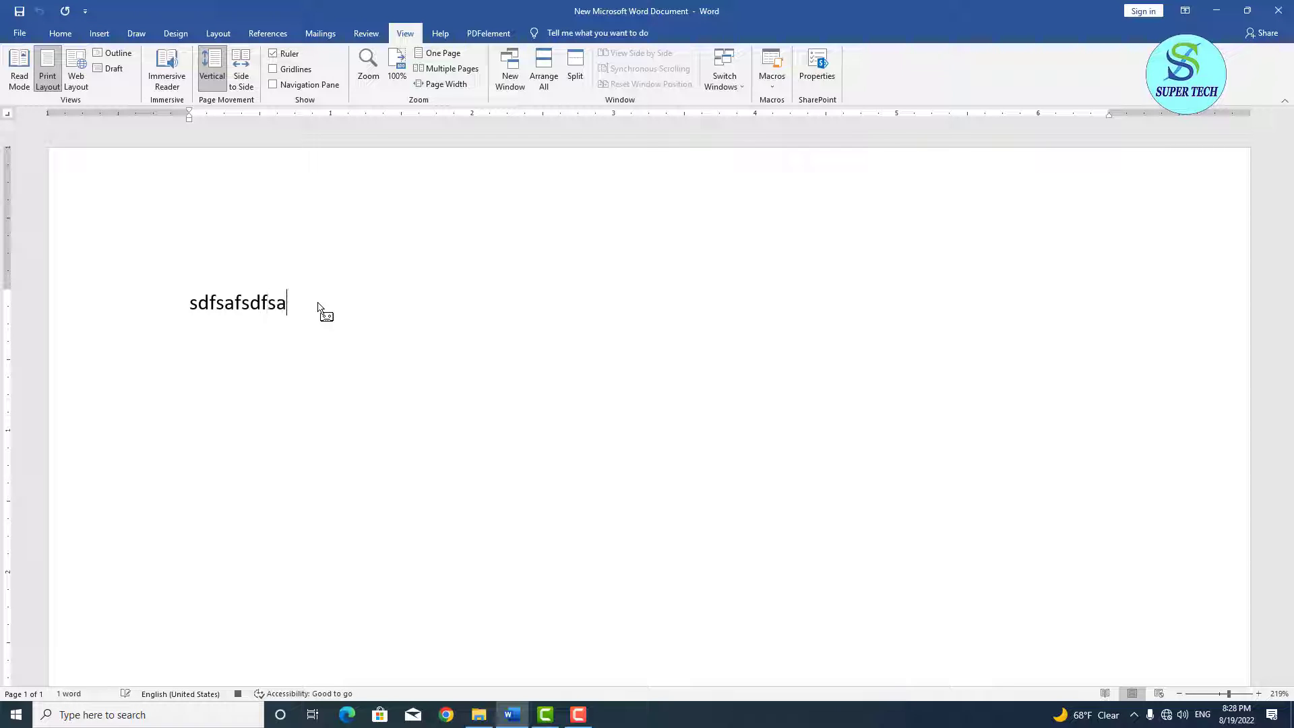
pyautogui.press('Return')
pyautogui.write('fdsafasfs')
pyautogui.press('Return')
pyautogui.write('fsafsafsaf')
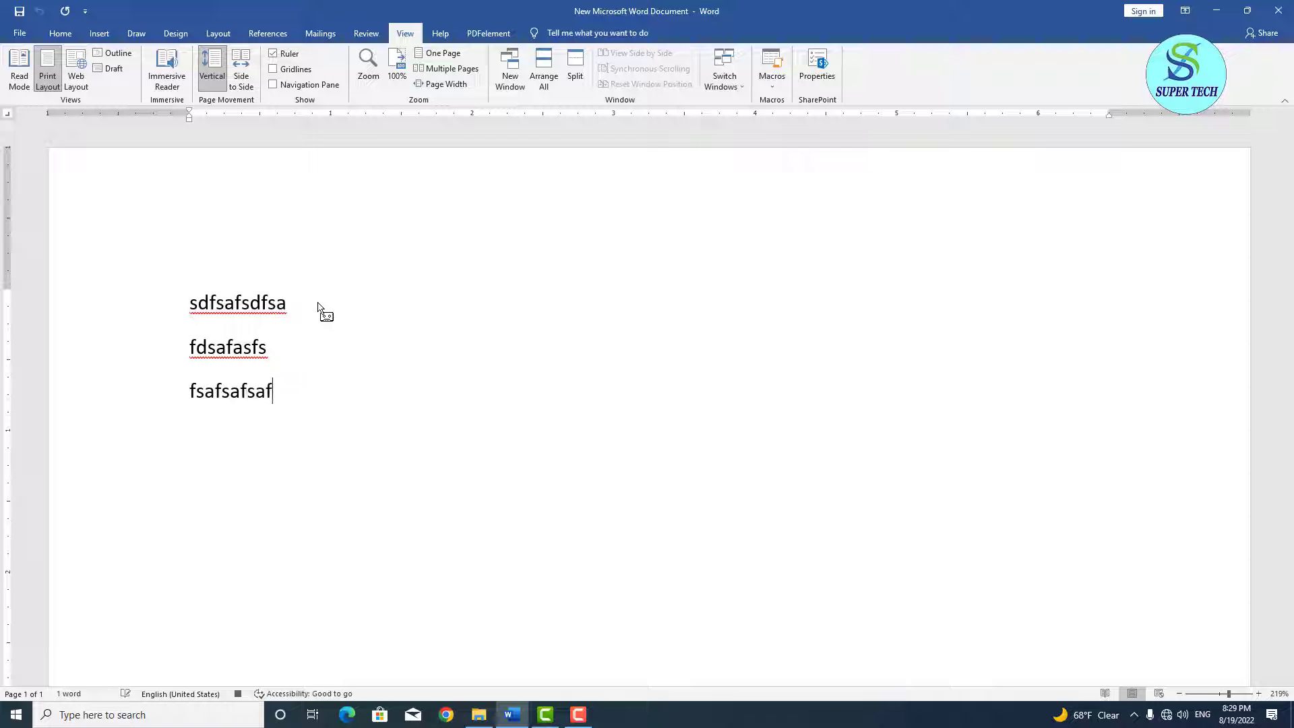
pyautogui.press('Return')
pyautogui.write('fdsafsadfdsa')
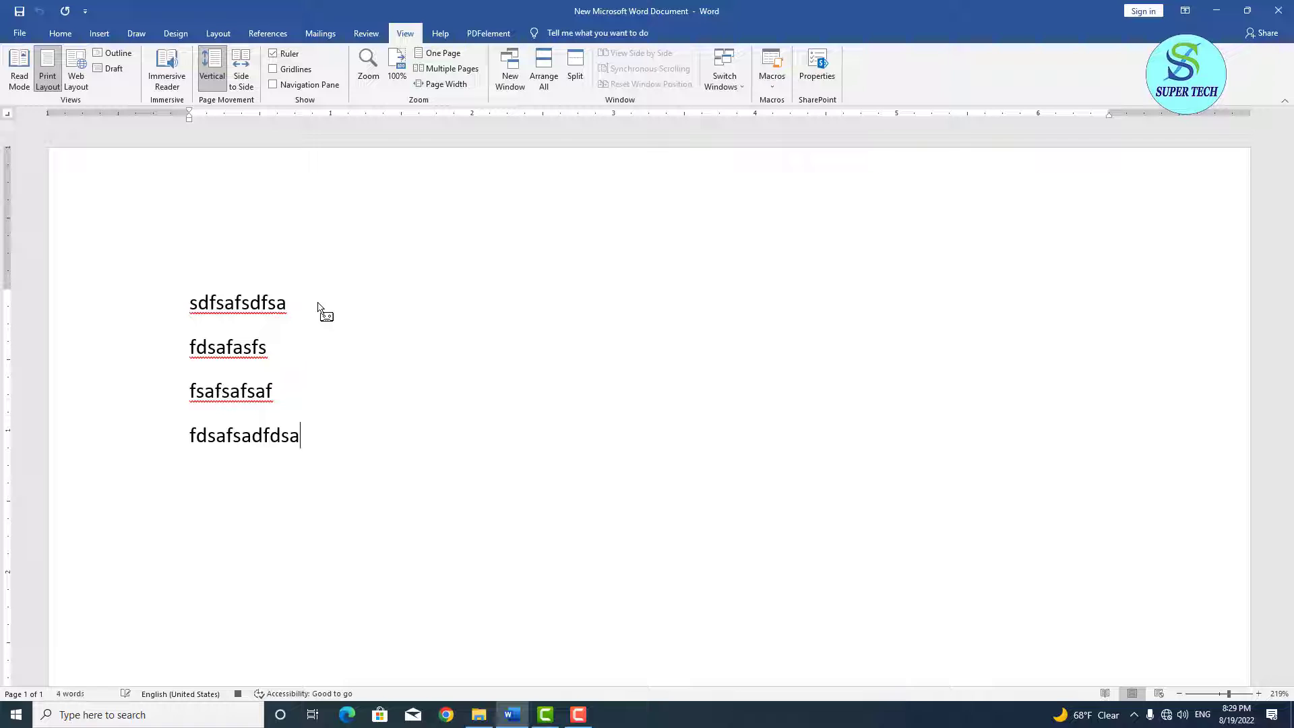
# Format all four filler lines in the Algerian font at size 24
pyautogui.click(59, 37)
pyautogui.moveTo(191, 305)
pyautogui.mouseDown()
pyautogui.moveTo(250, 326)
pyautogui.moveTo(326, 457)
pyautogui.mouseUp()
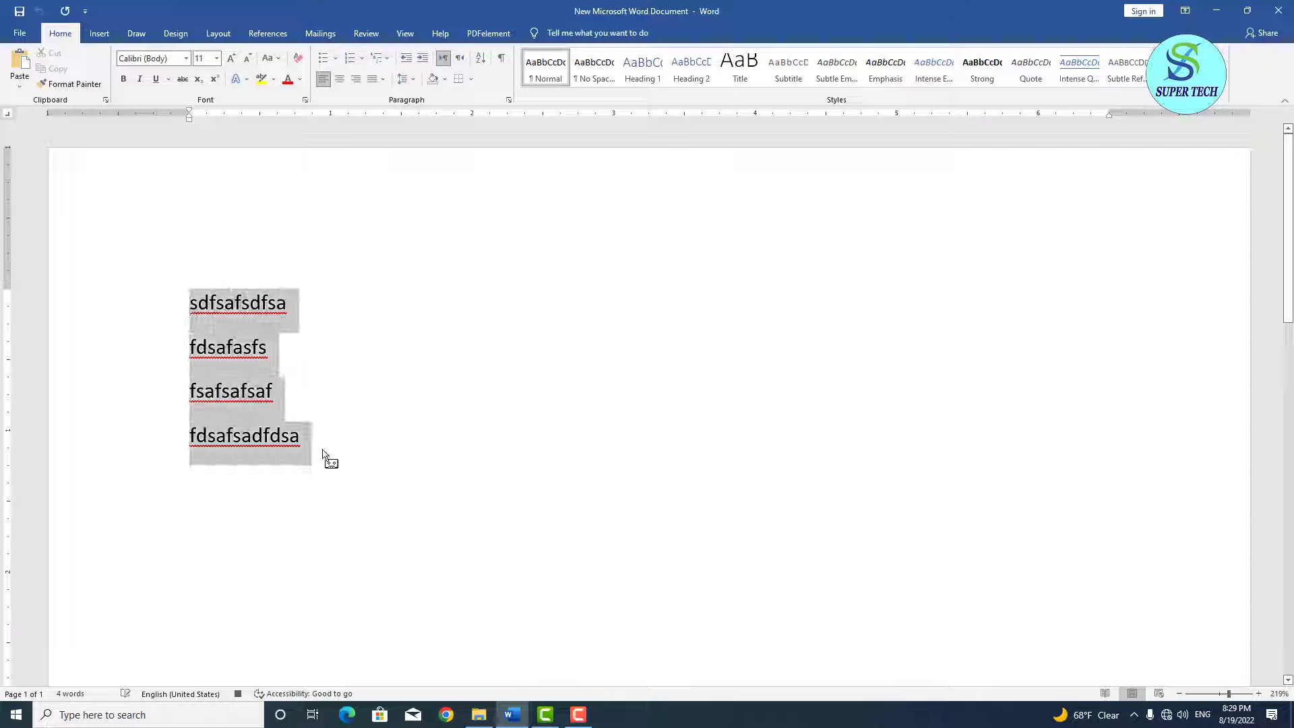
pyautogui.click(186, 58)
pyautogui.click(182, 233)
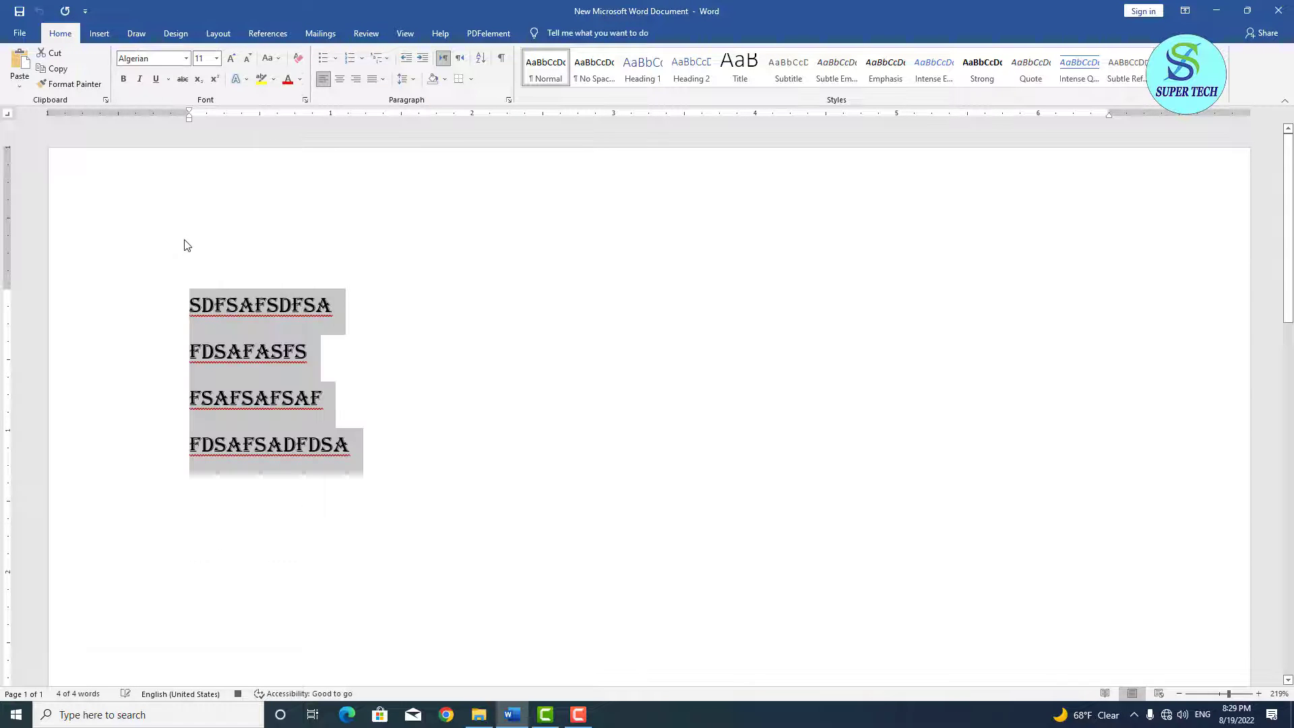
pyautogui.click(217, 59)
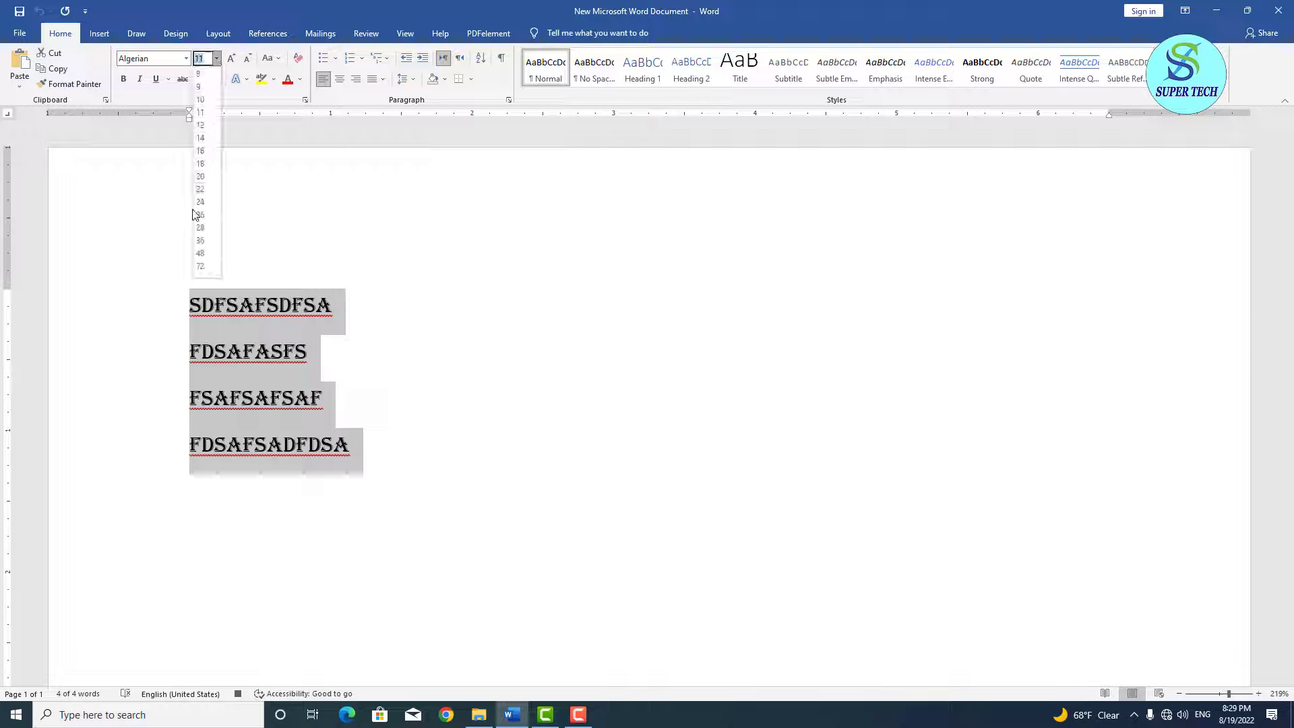
pyautogui.click(202, 201)
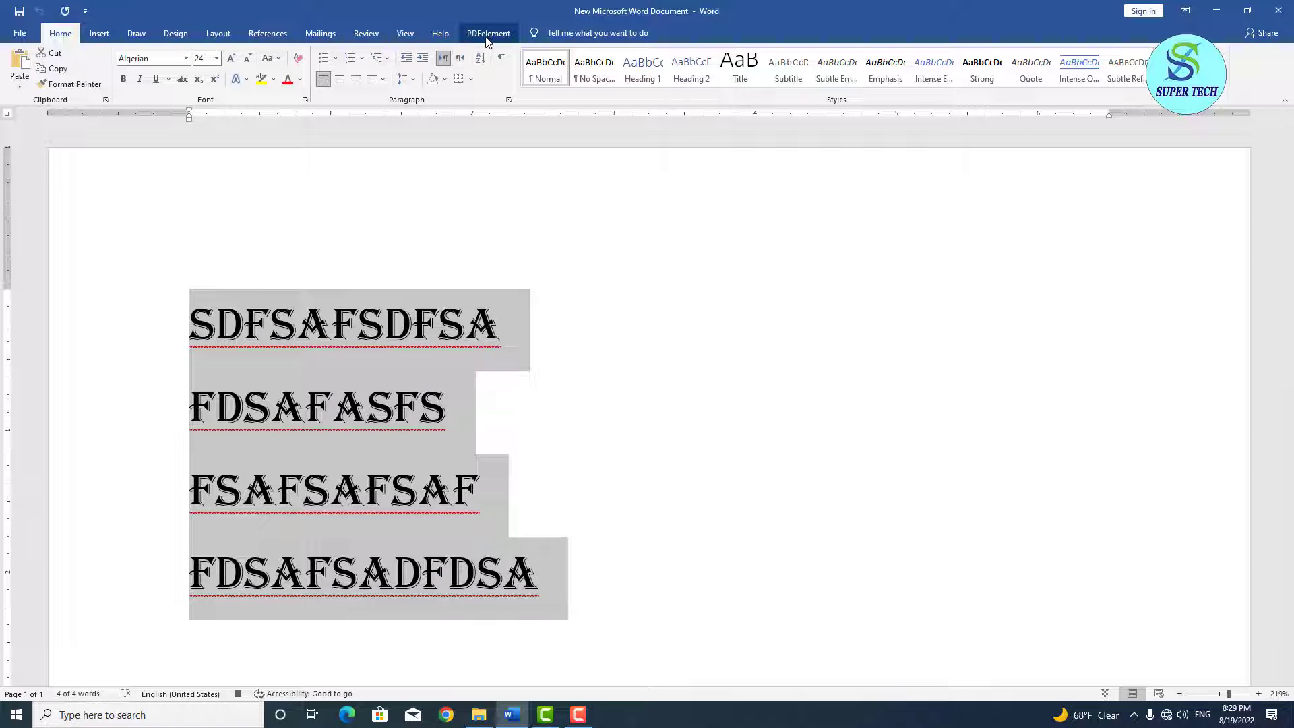
# Stop recording the macro and deselect the formatted lines
pyautogui.click(407, 34)
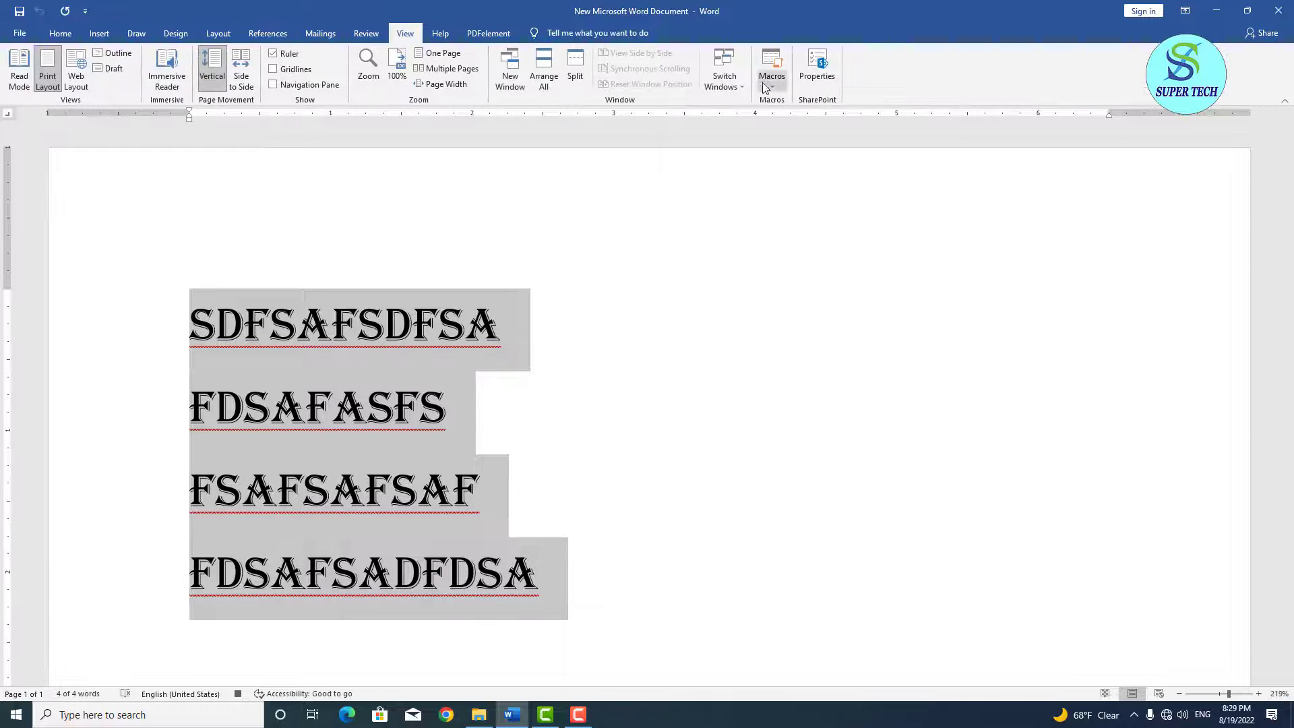
pyautogui.click(766, 88)
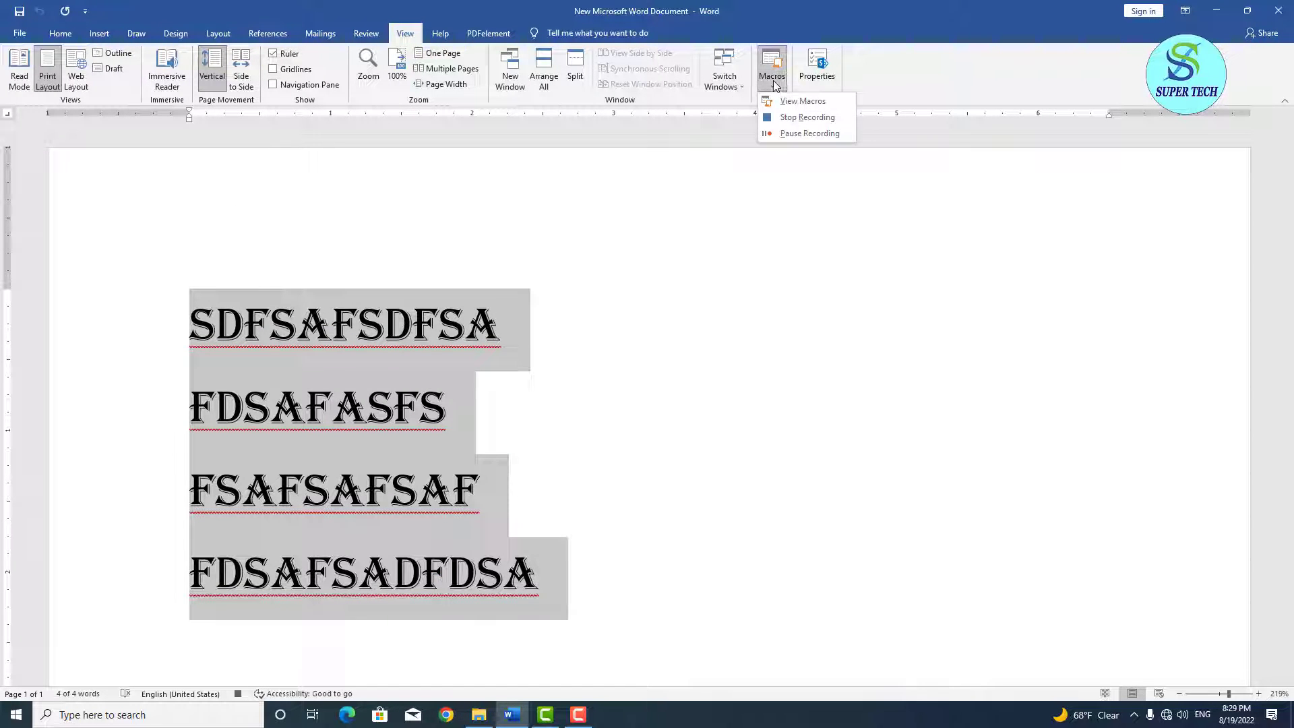
pyautogui.click(811, 119)
pyautogui.click(603, 395)
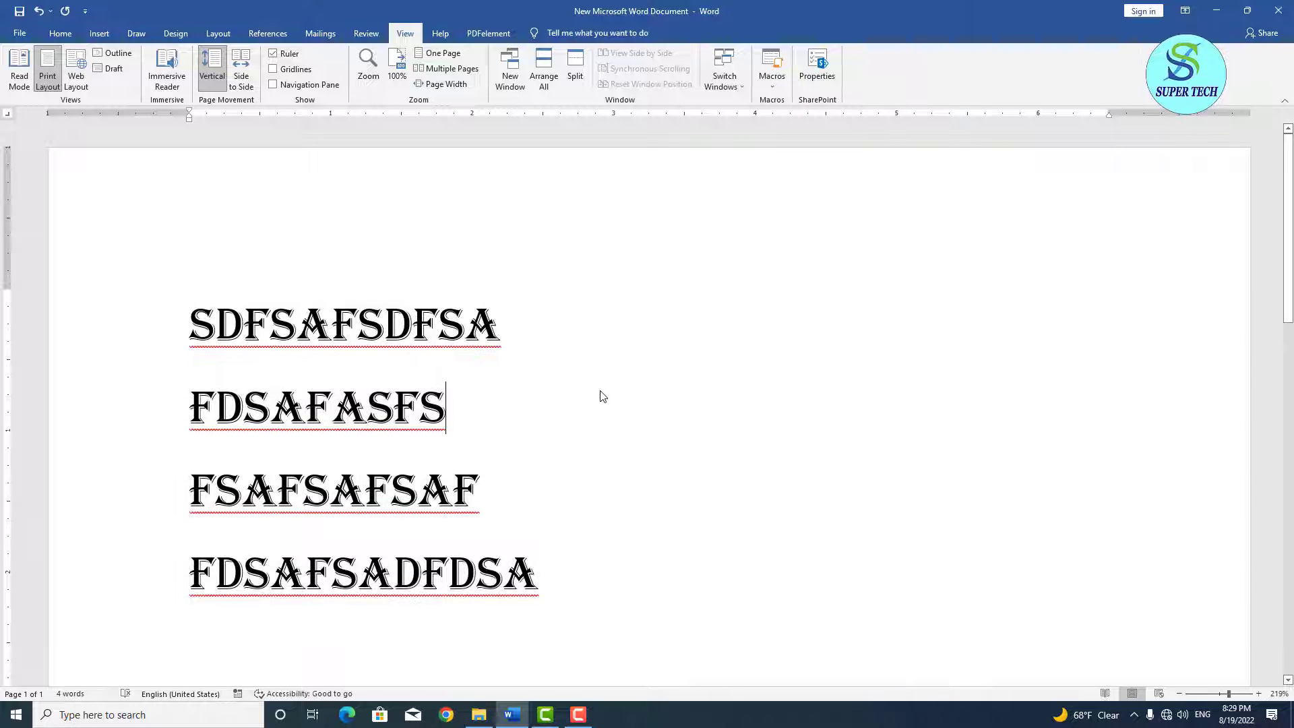
# Delete all four formatted lines to leave the page blank
pyautogui.moveTo(569, 585); pyautogui.dragTo(298, 367)
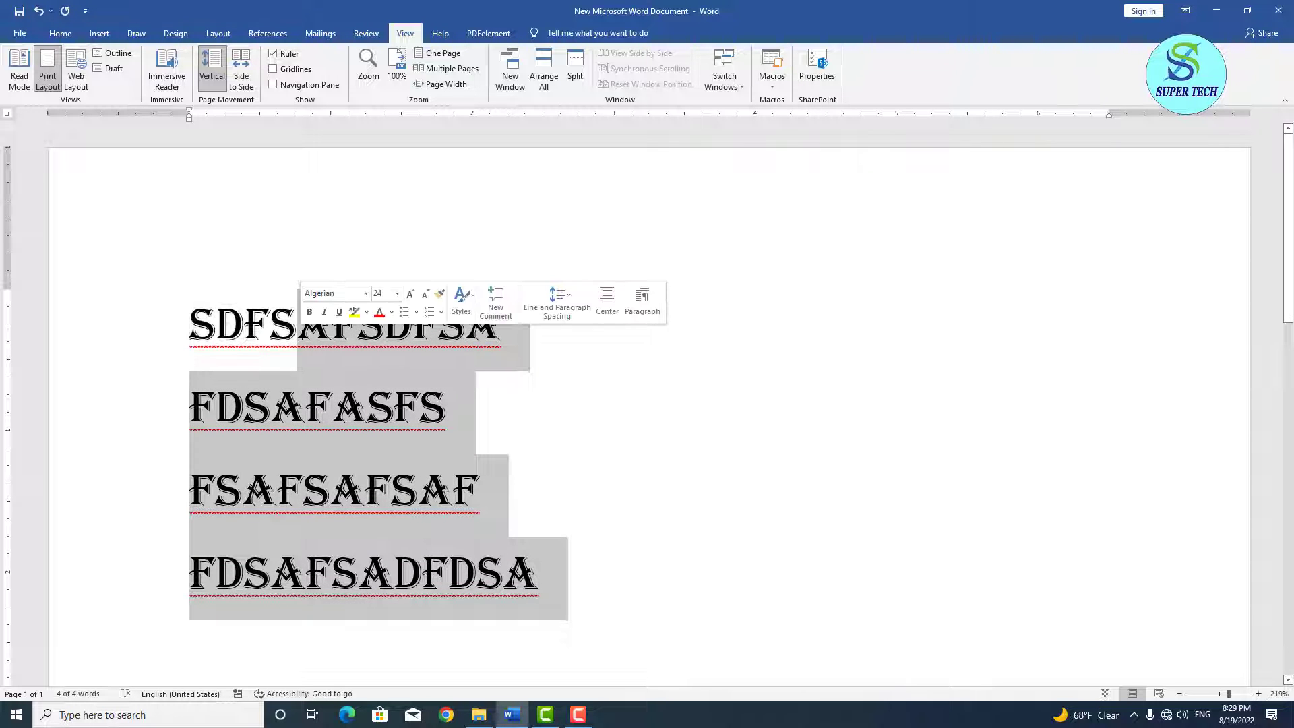
pyautogui.press('BackSpace')
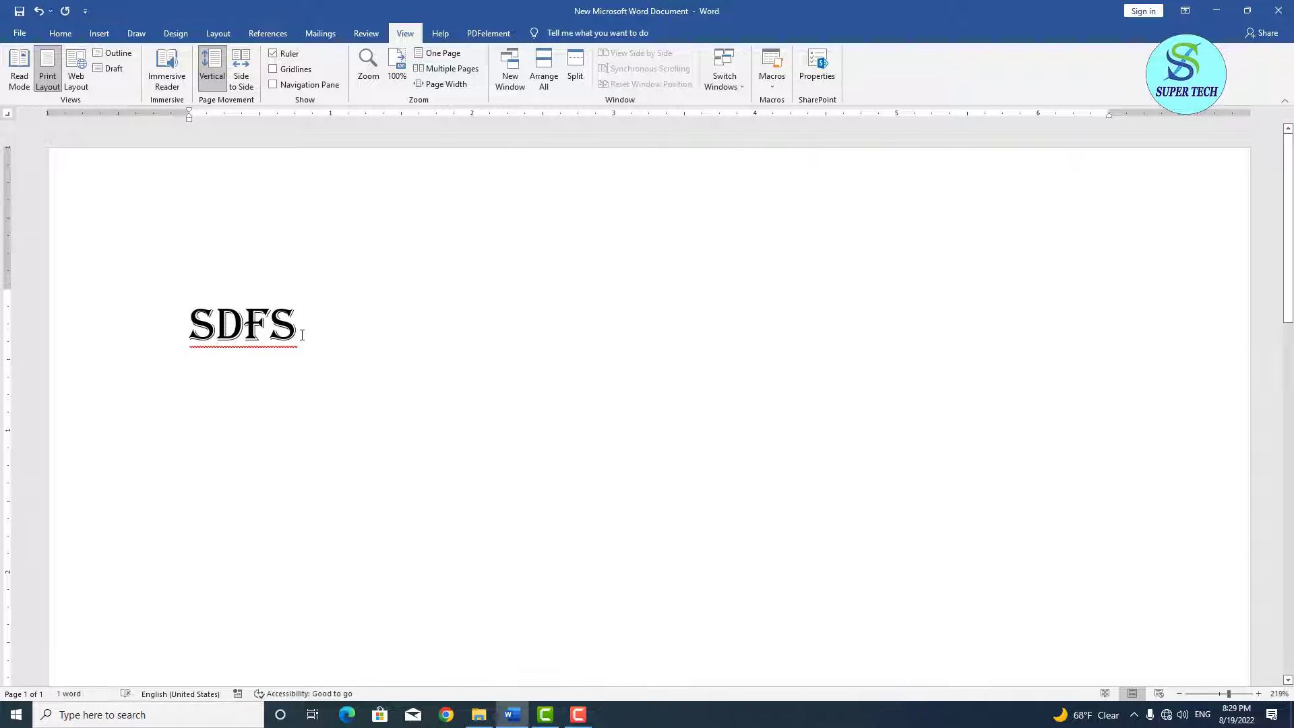
pyautogui.press('BackSpace')
pyautogui.press('BackSpace')
pyautogui.press('BackSpace')
pyautogui.press('BackSpace')
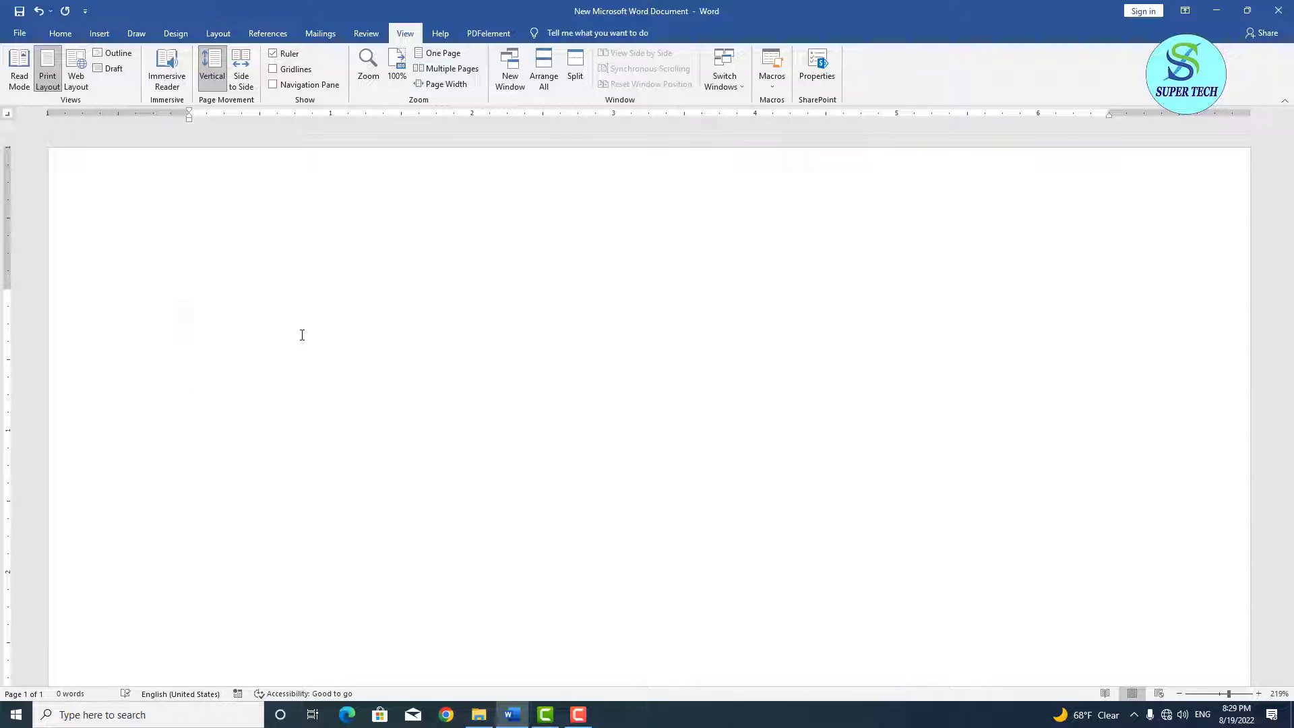
# Run Macro1 from the list of saved macros on the blank page
pyautogui.click(772, 82)
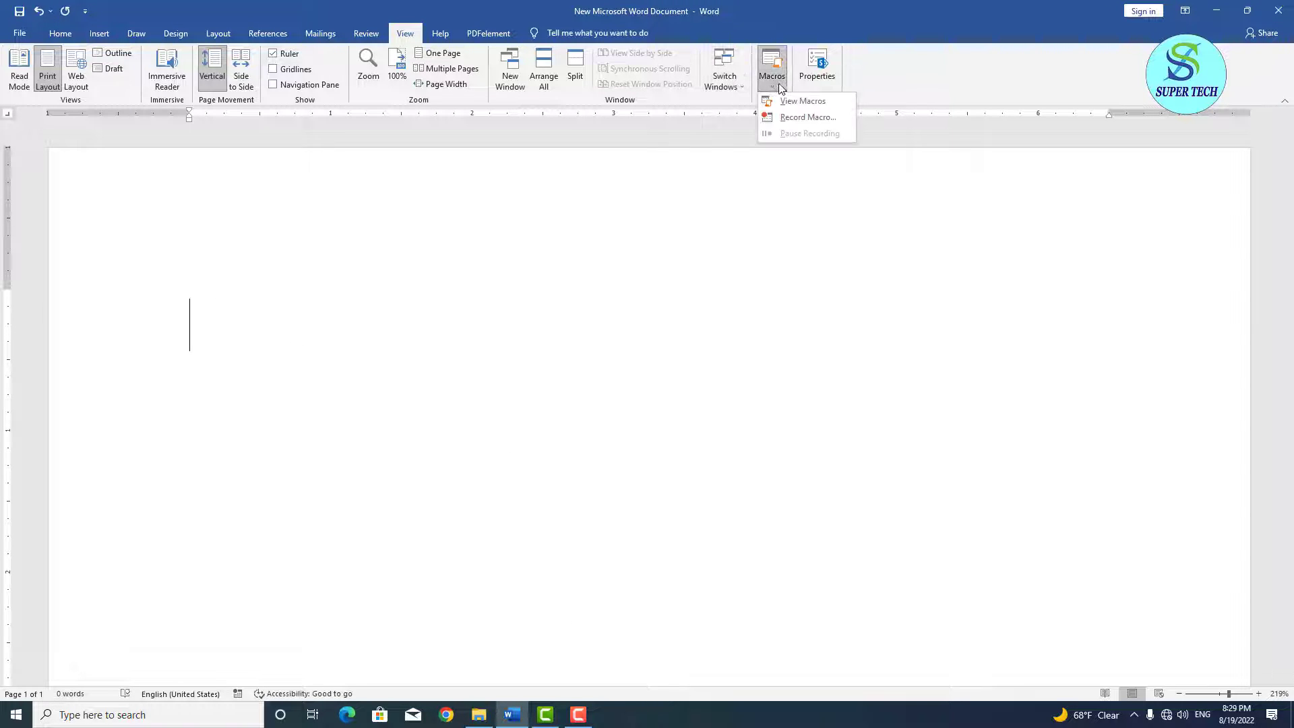
pyautogui.click(815, 102)
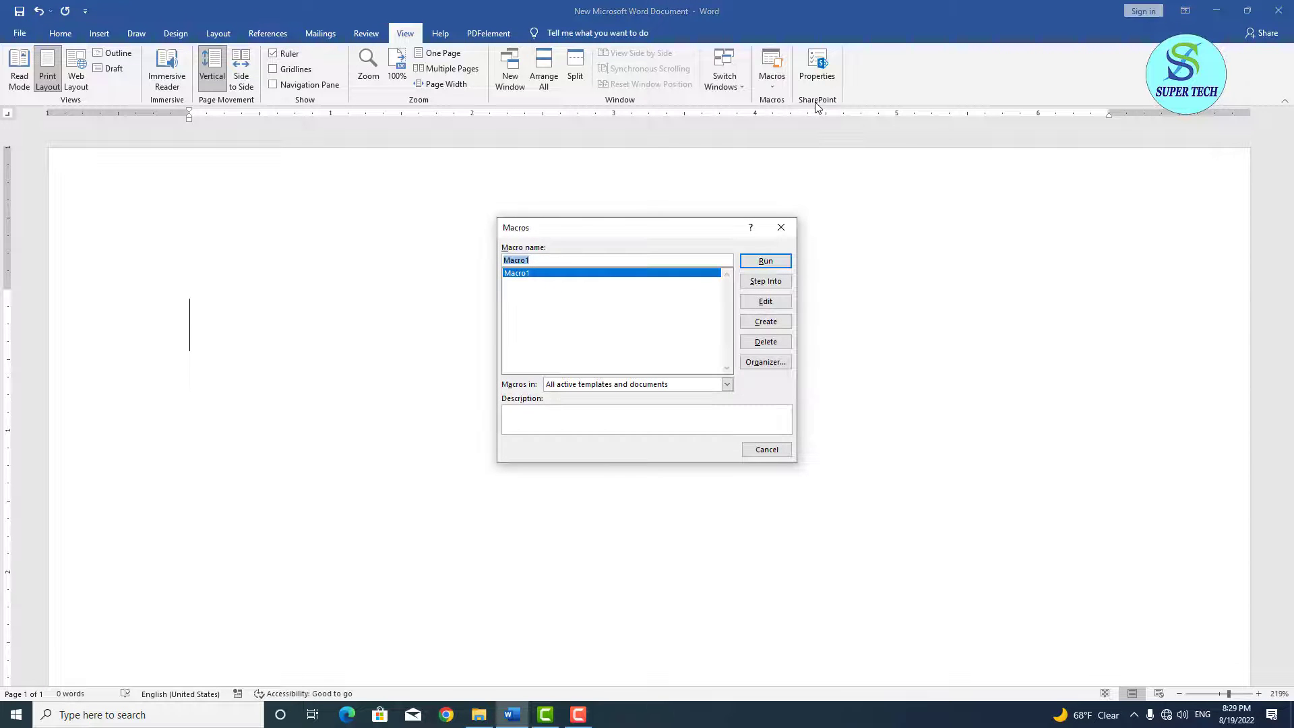
pyautogui.click(782, 261)
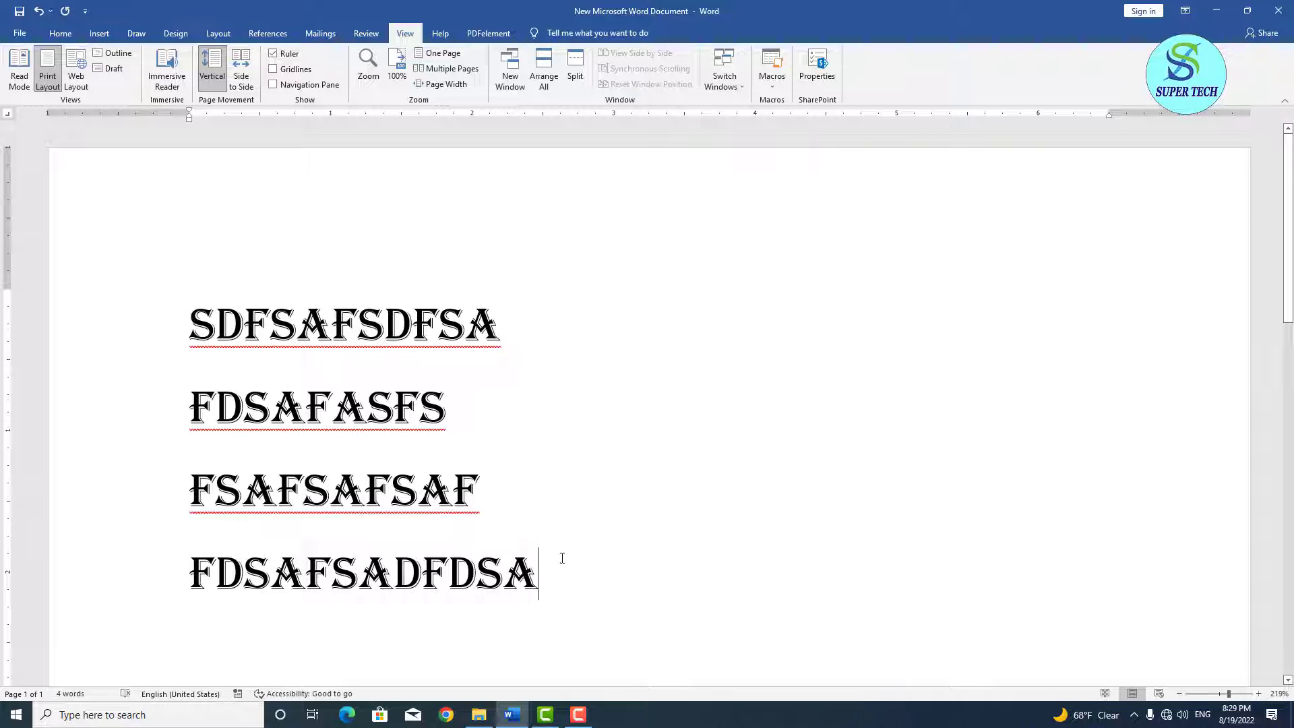
# Delete the lines inserted by the macro, then view the document's properties and return to the page
pyautogui.moveTo(544, 569); pyautogui.dragTo(200, 353)
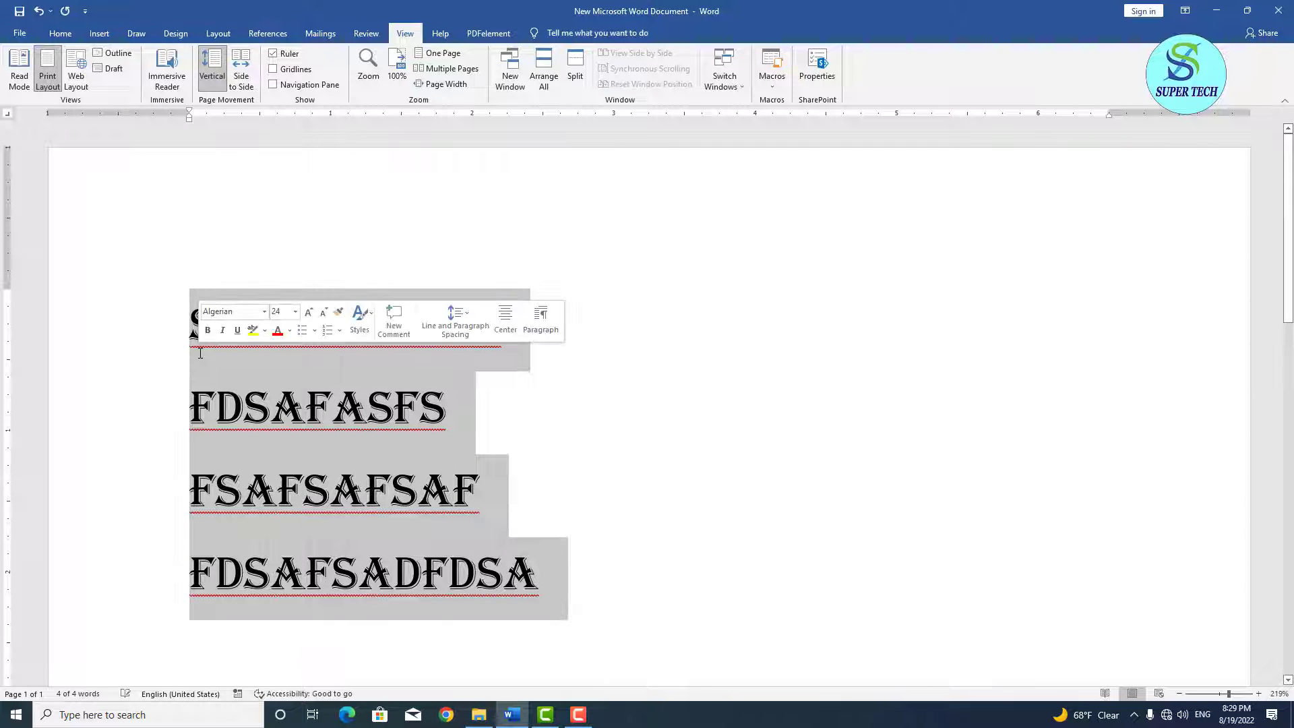
pyautogui.press('Delete')
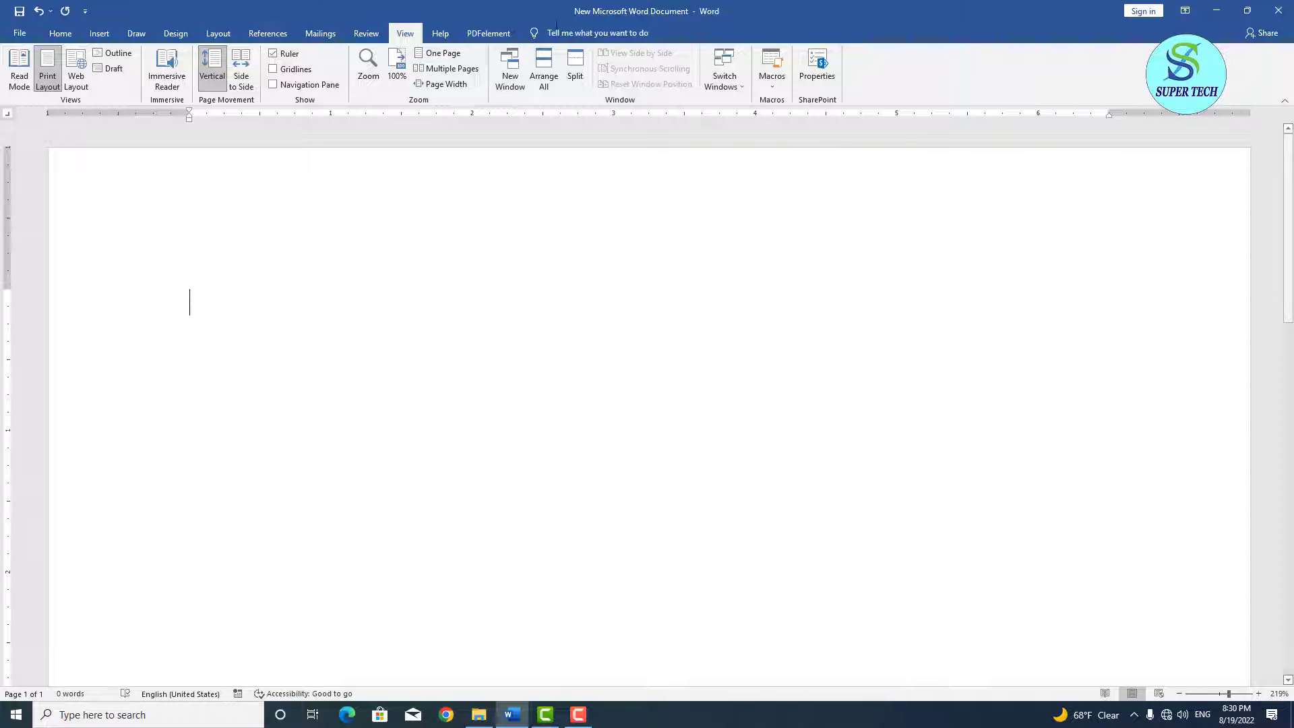
pyautogui.click(819, 67)
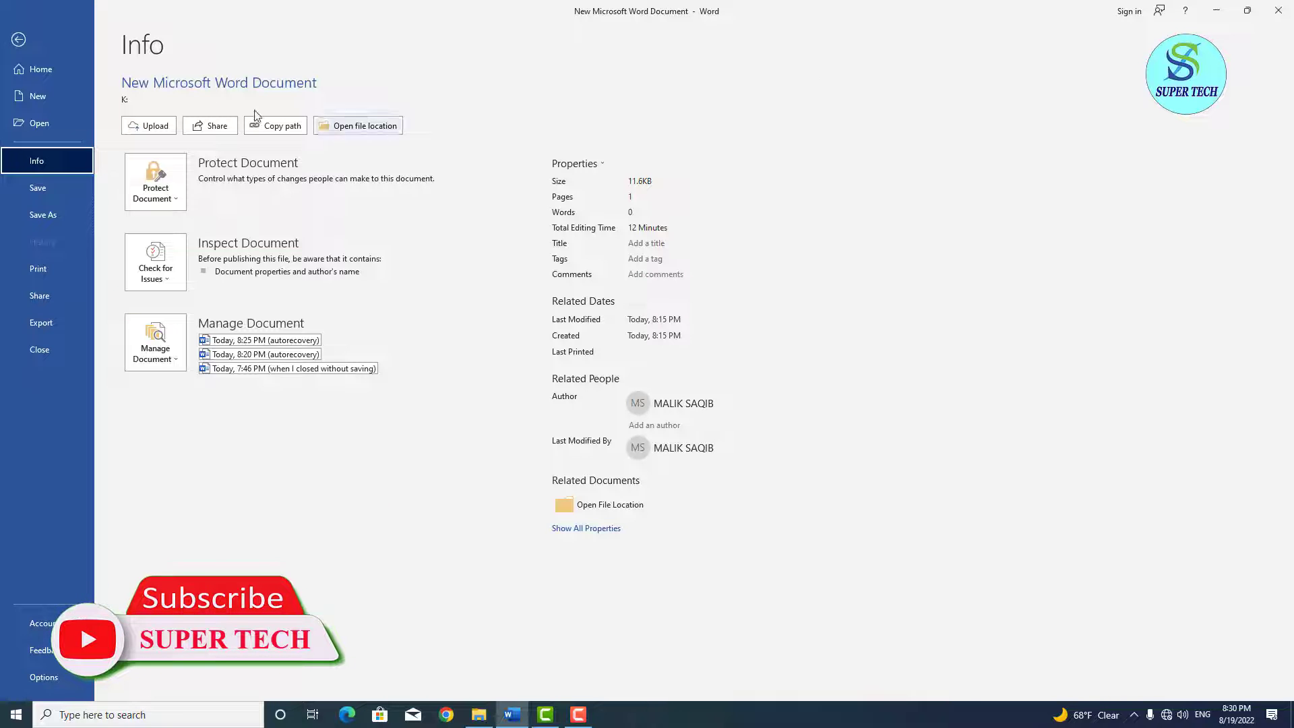
pyautogui.click(18, 40)
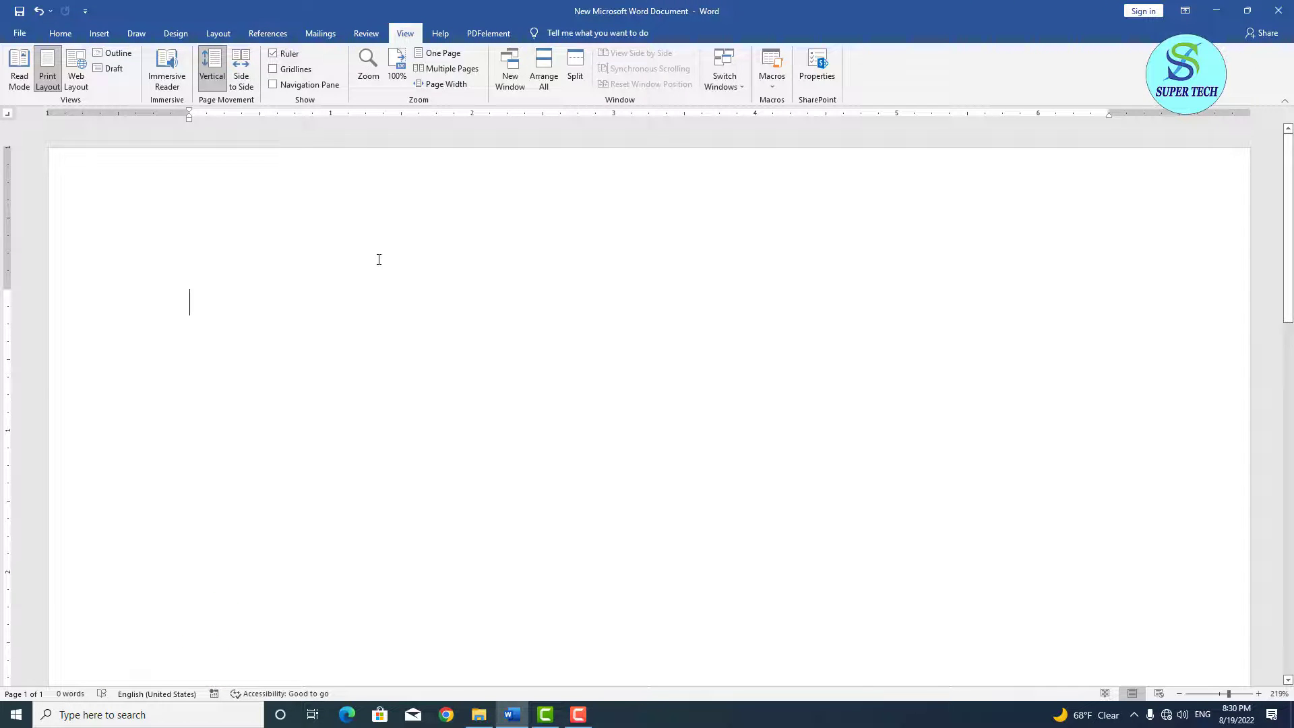
# Choose PDF as the file type for saving a copy of the document, then cancel the save
pyautogui.press('F12')
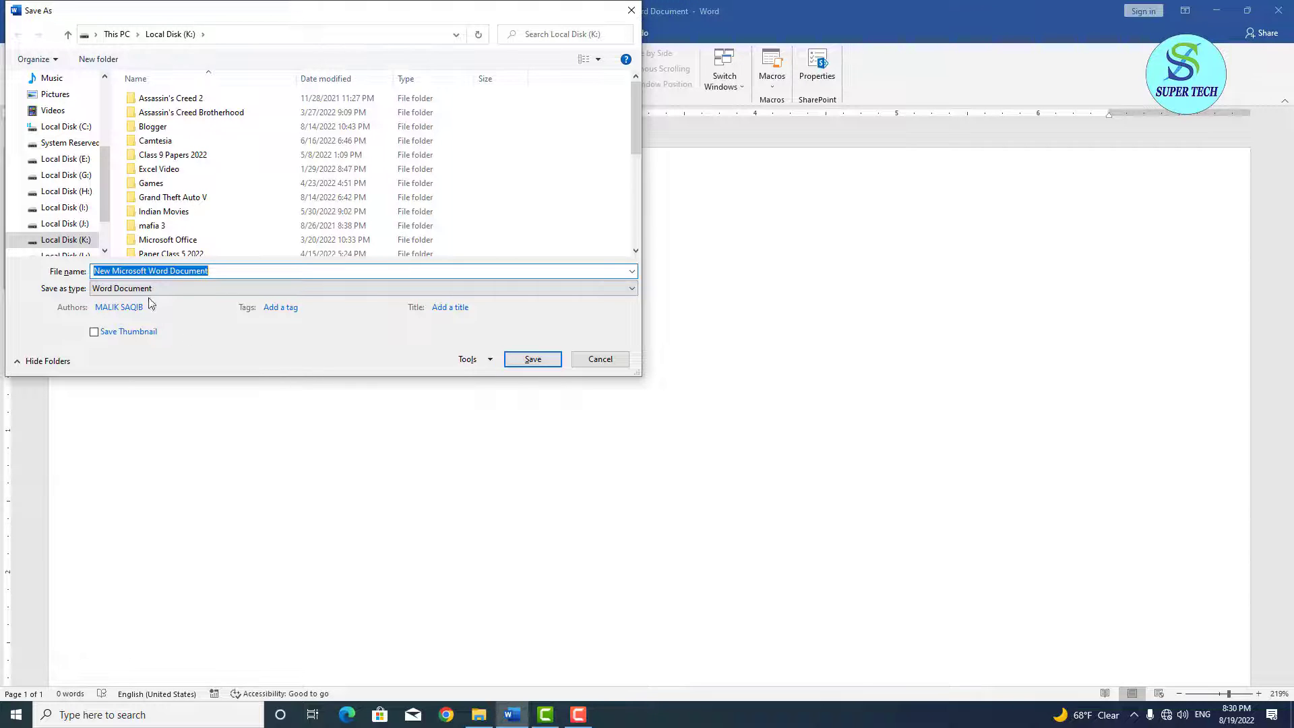
pyautogui.click(175, 289)
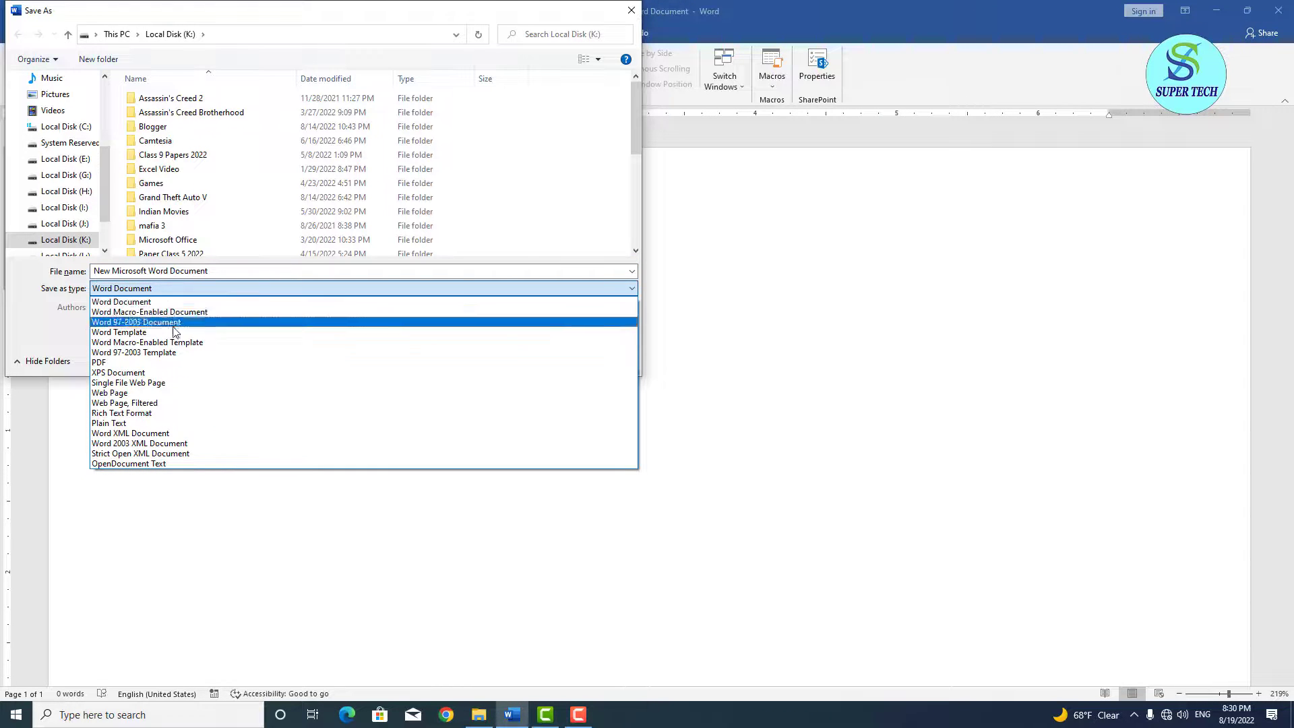
pyautogui.click(191, 363)
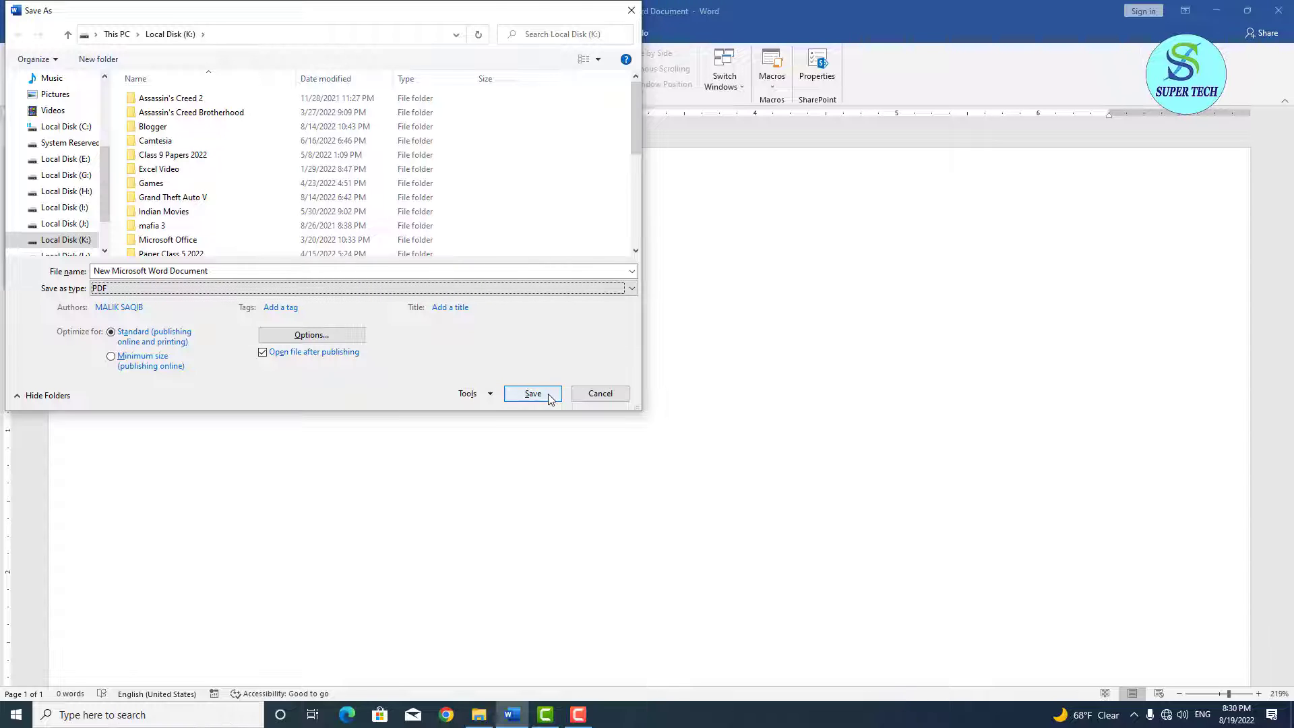
pyautogui.click(600, 393)
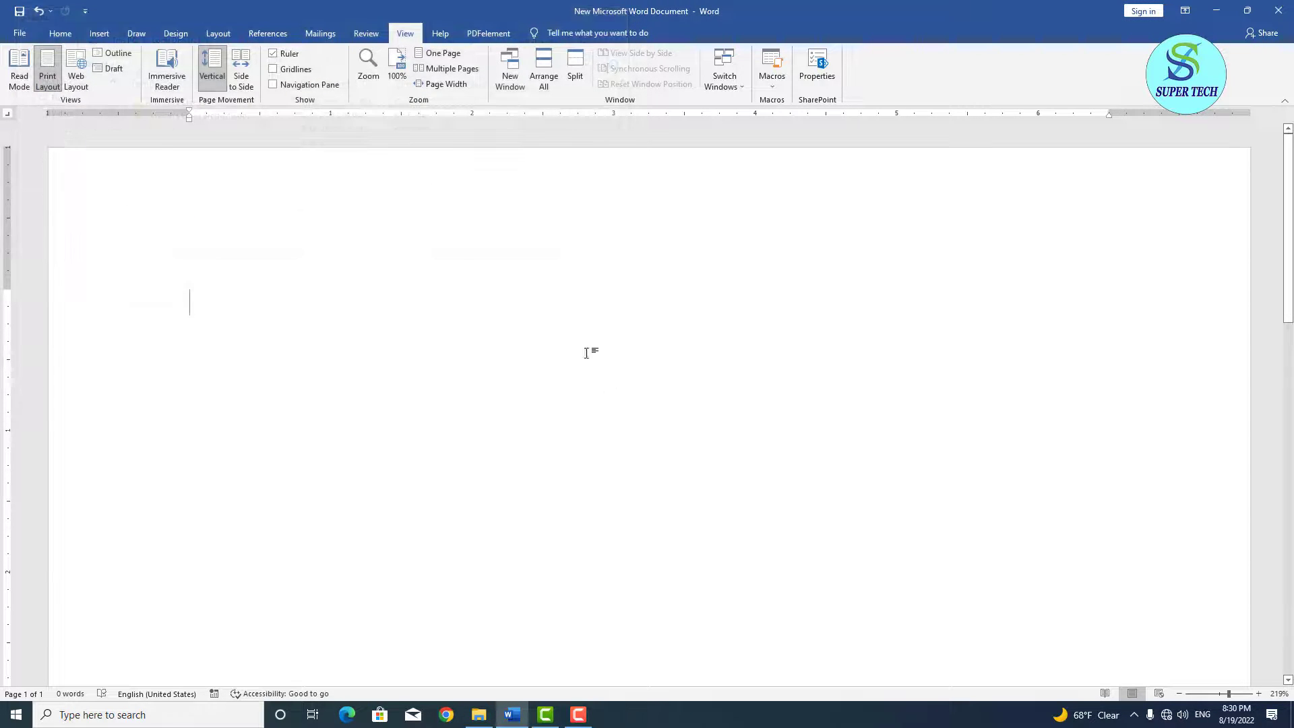
# Look through the Open, Share and Export pages, then start creating a PDF/XPS document
pyautogui.click(21, 33)
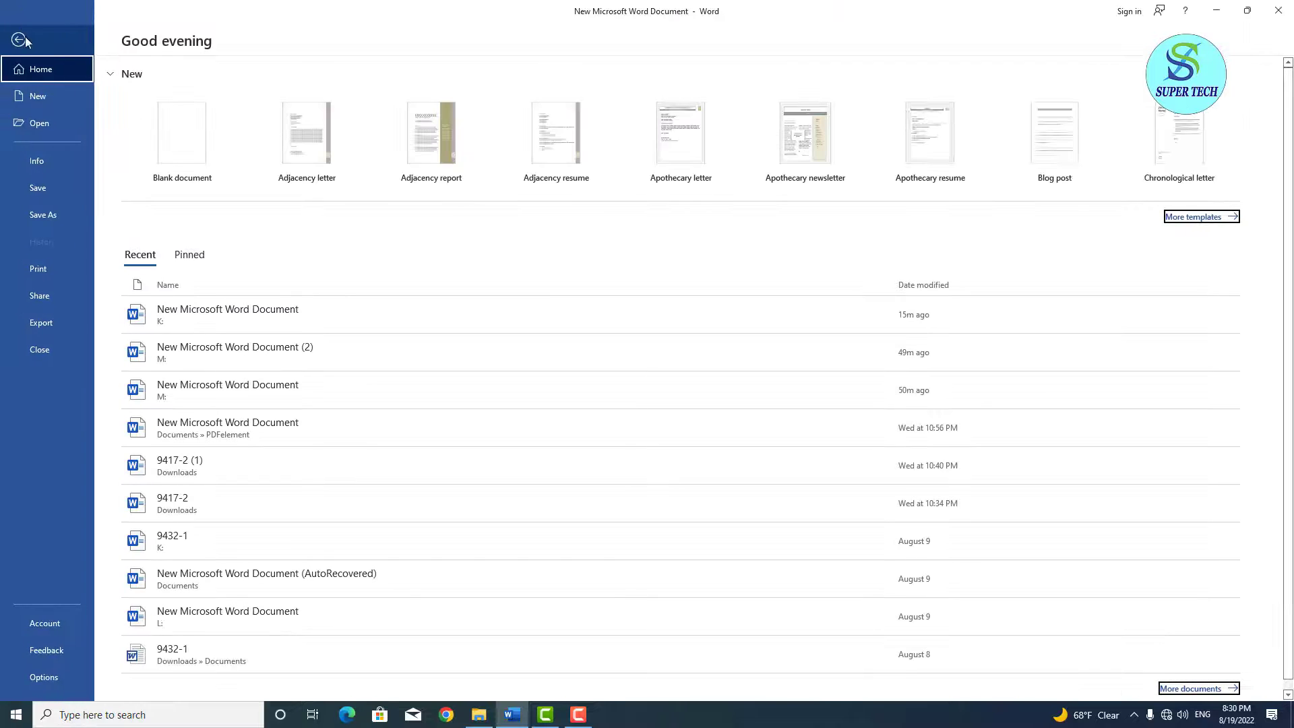
pyautogui.click(54, 127)
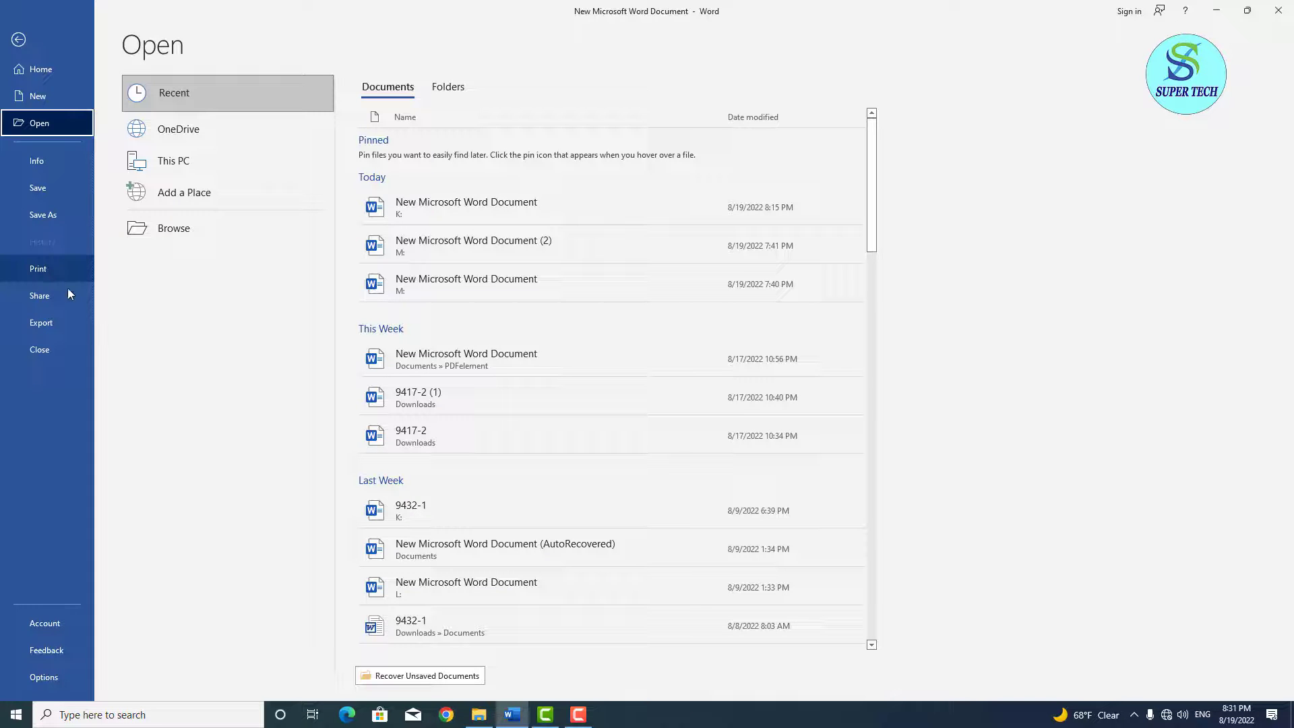
pyautogui.click(86, 302)
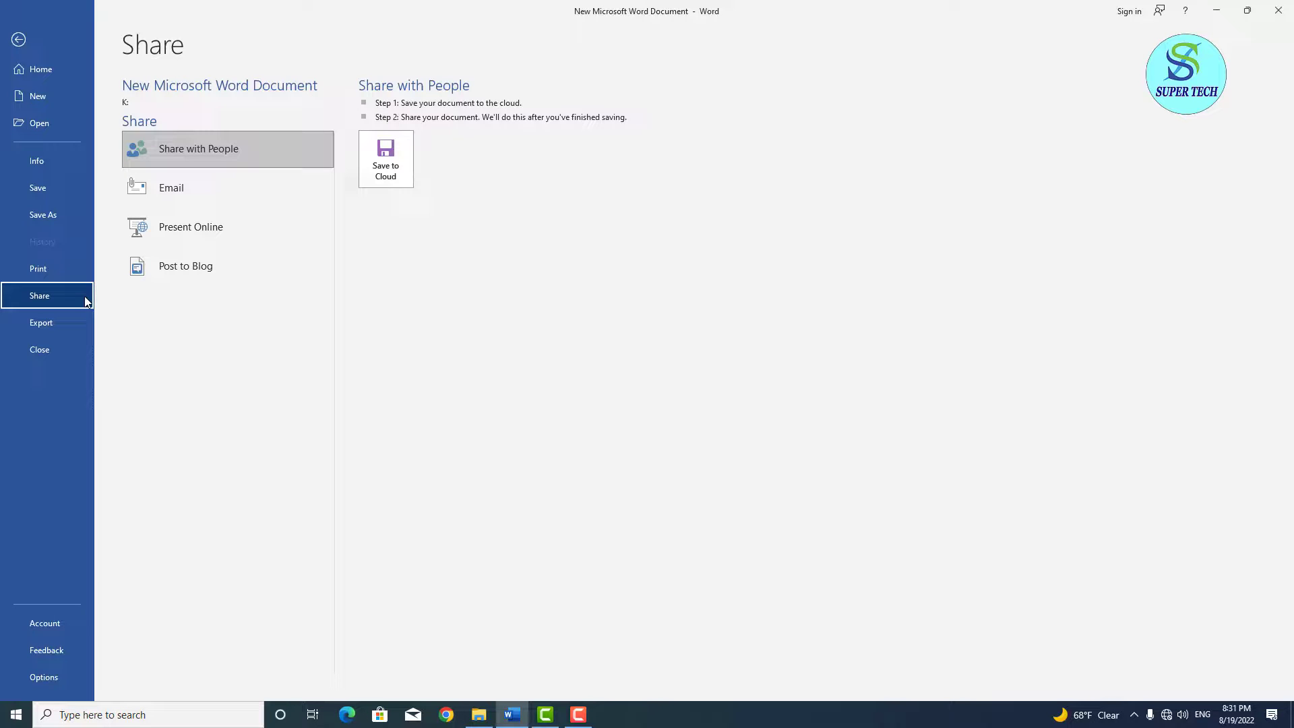
pyautogui.click(72, 329)
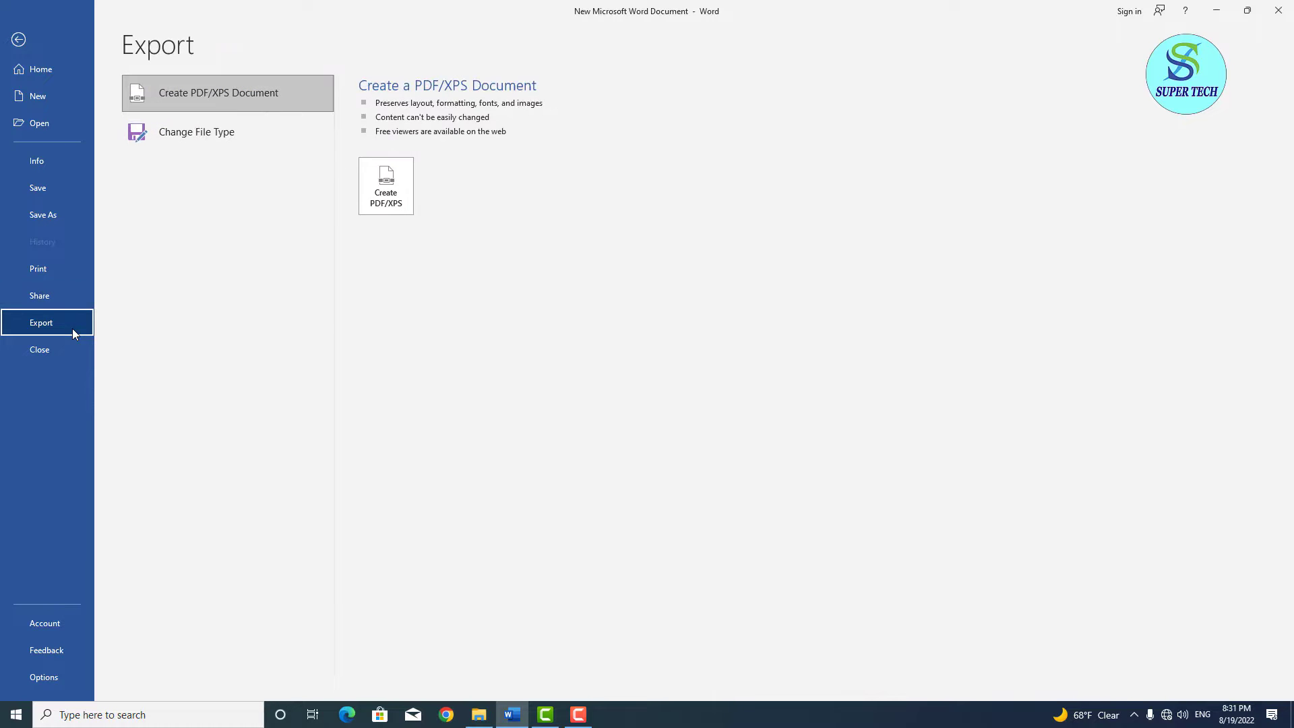
pyautogui.click(399, 184)
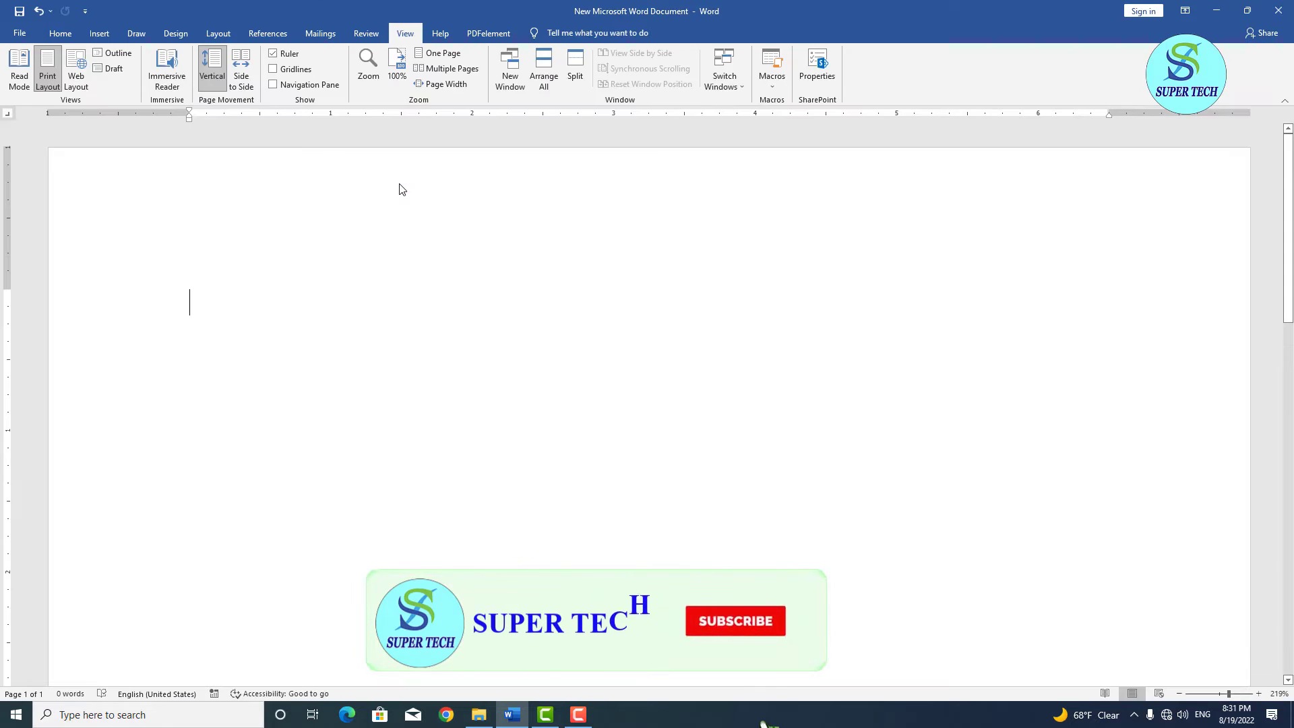